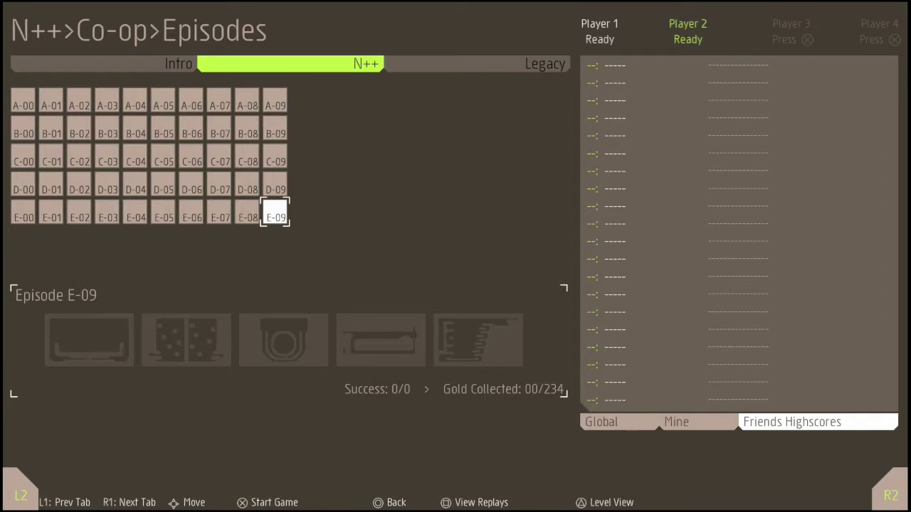
Glance at the Legacy co-op episodes, then launch N++ co-op Episode E-09 and begin
{"action": "key", "text": "e"}
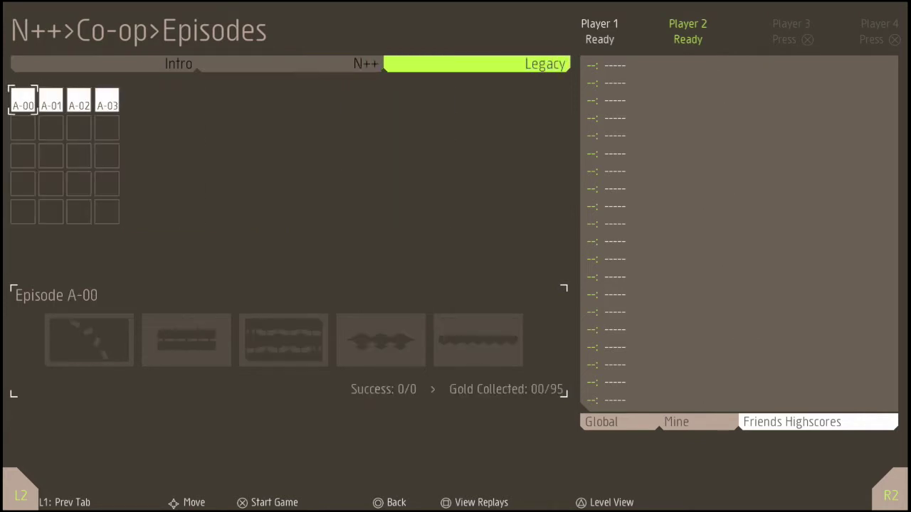
{"action": "key", "text": "q"}
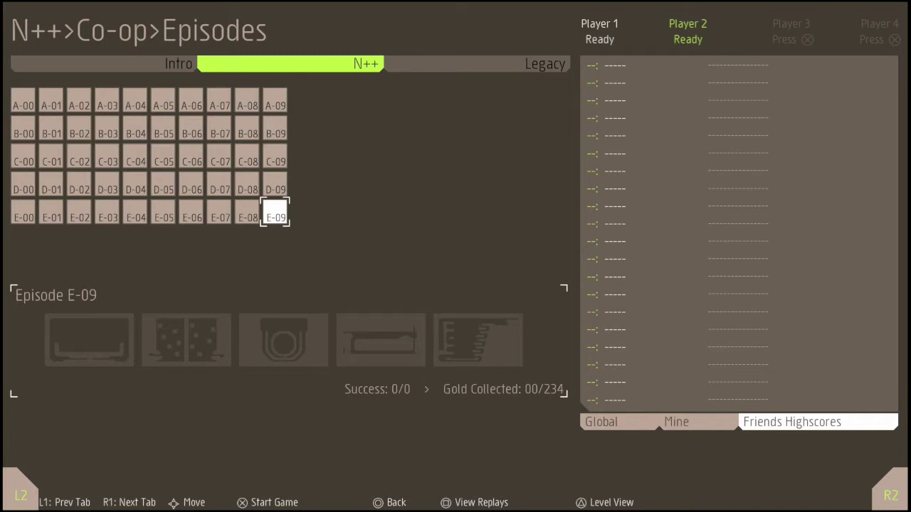
{"action": "key", "text": "Return"}
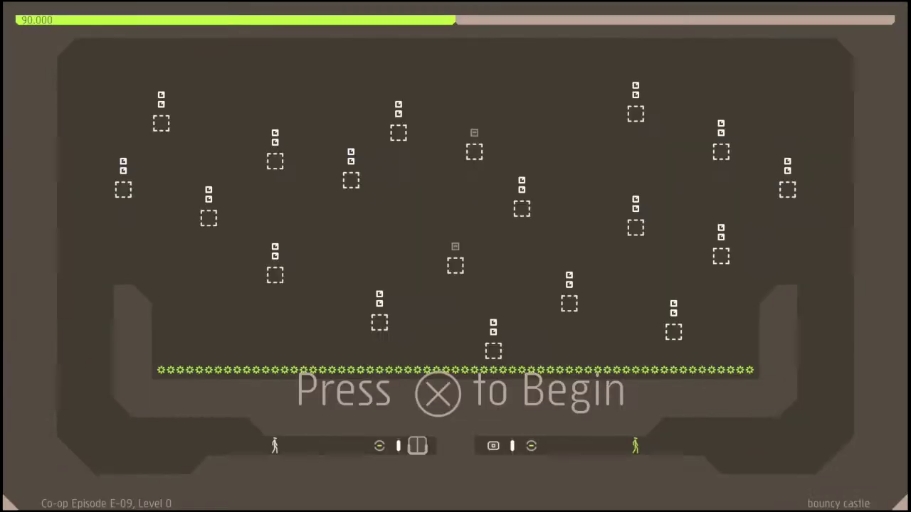
{"action": "key", "text": "x"}
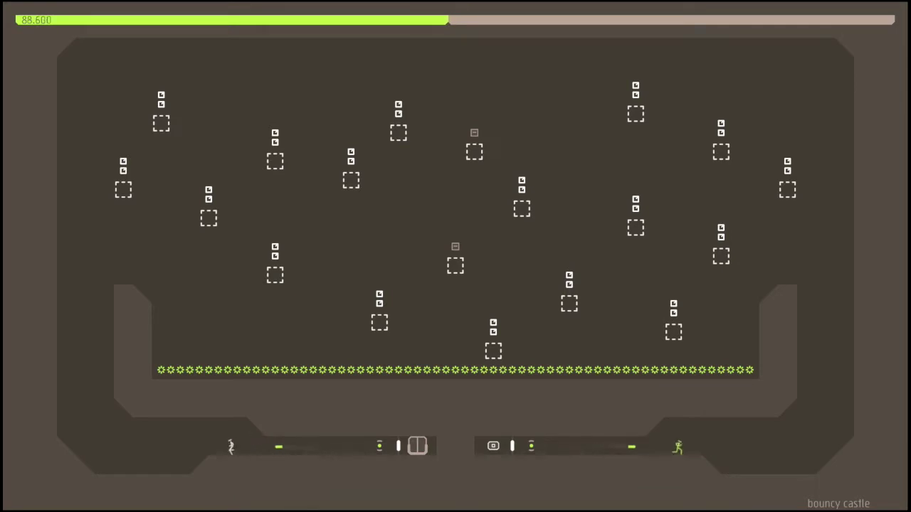
Wall-jump both ninjas up the outer walls and across, collecting gold
{"action": "key", "text": "Left"}
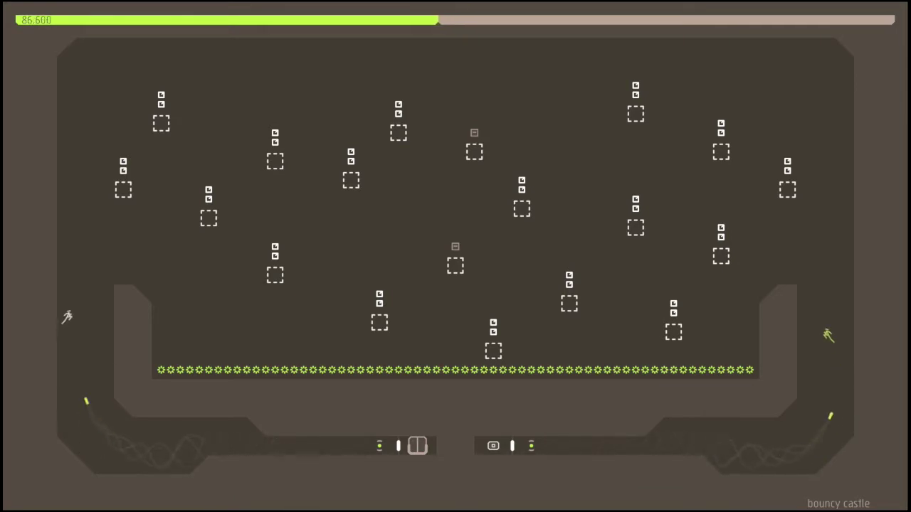
{"action": "key", "text": "z"}
{"action": "key", "text": "z"}
{"action": "key", "text": "z"}
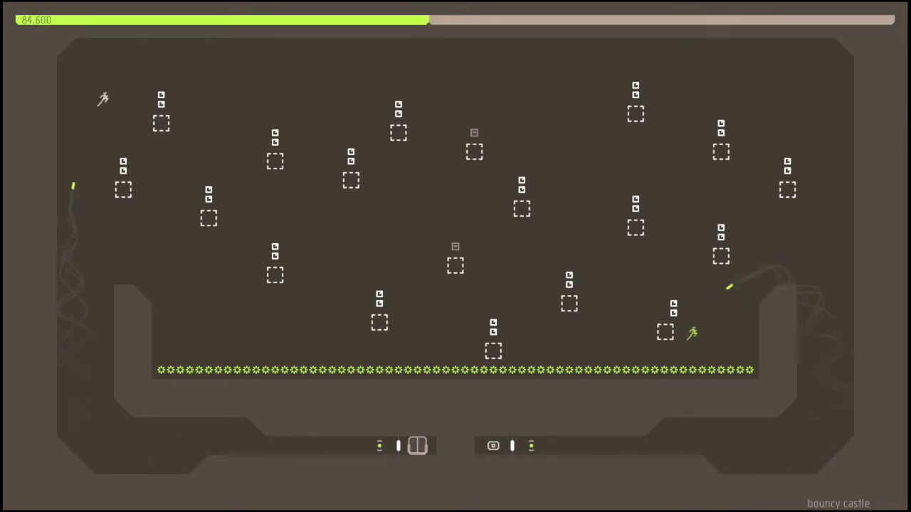
{"action": "key", "text": "Right"}
{"action": "key", "text": "z"}
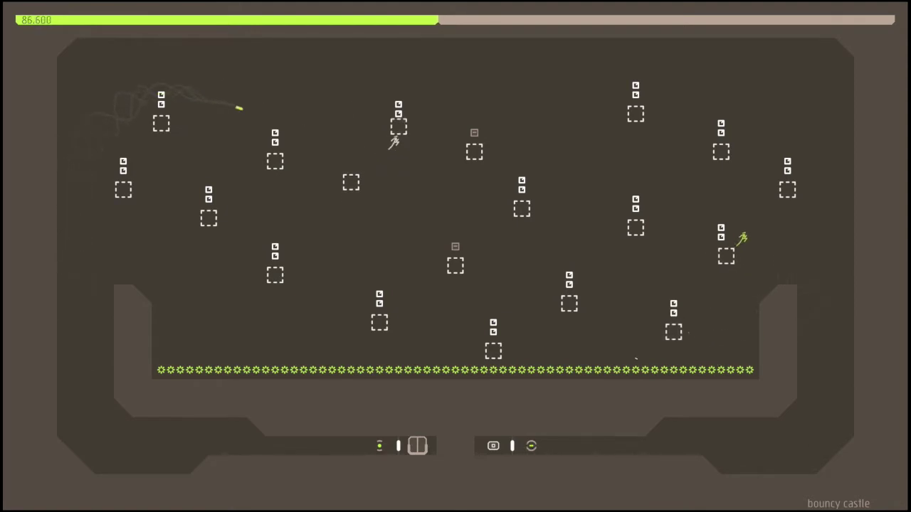
{"action": "key", "text": "Right"}
{"action": "key", "text": "z"}
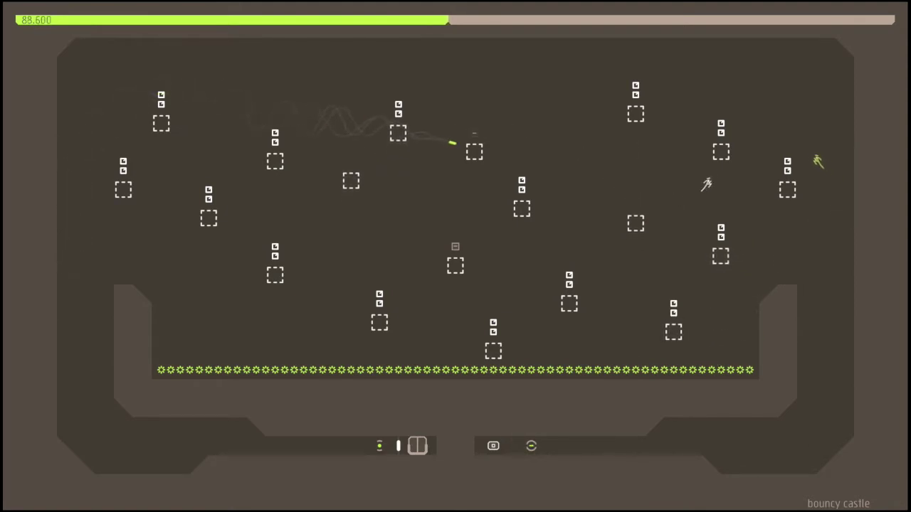
Hop the green ninja leftward across the blocks, gathering gold
{"action": "key", "text": "z"}
{"action": "key", "text": "Left"}
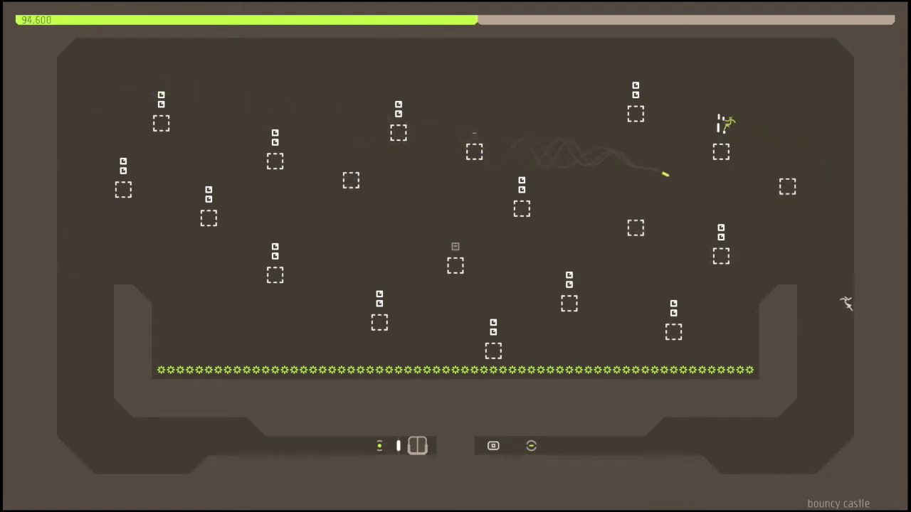
{"action": "key", "text": "Left"}
{"action": "key", "text": "z"}
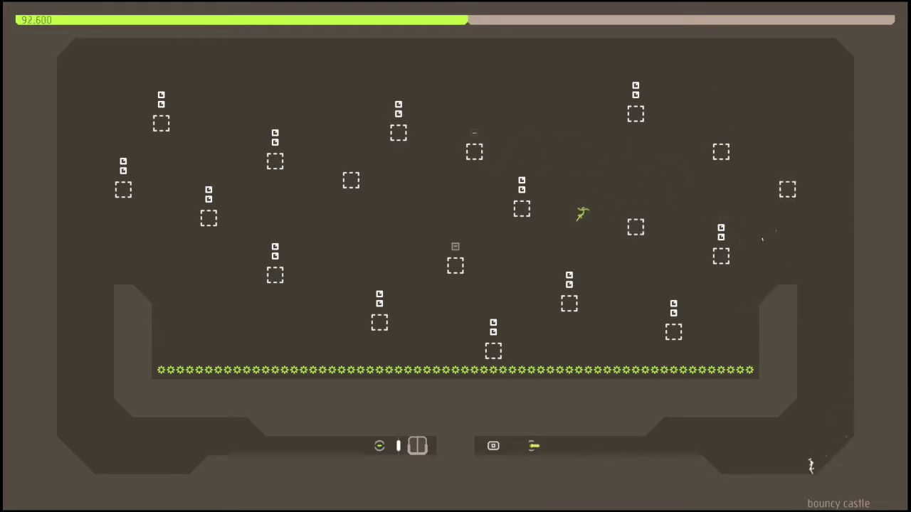
{"action": "key", "text": "Left"}
{"action": "key", "text": "z"}
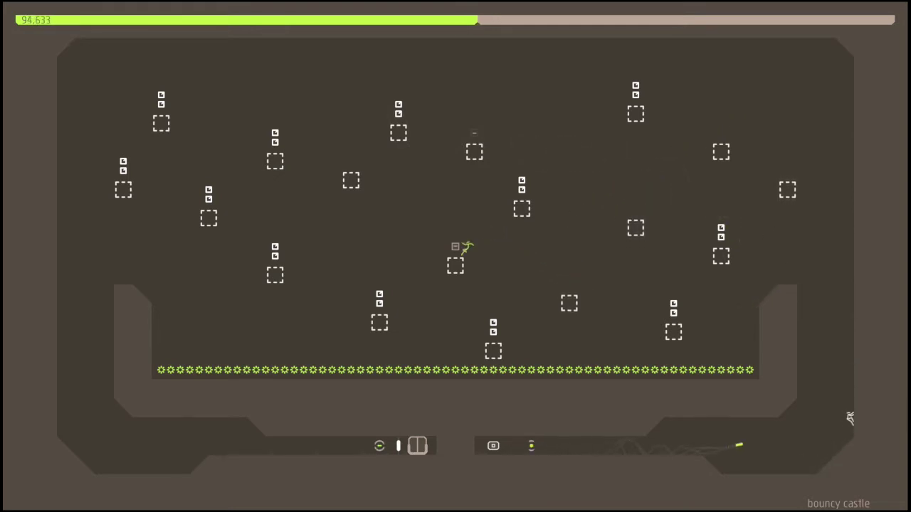
{"action": "key", "text": "Left"}
{"action": "key", "text": "z"}
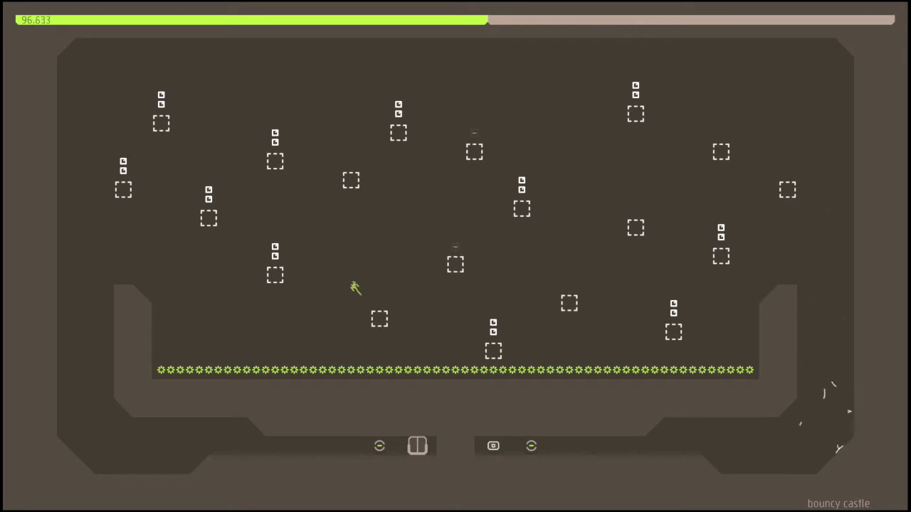
{"action": "key", "text": "Left"}
{"action": "key", "text": "z"}
{"action": "key", "text": "z"}
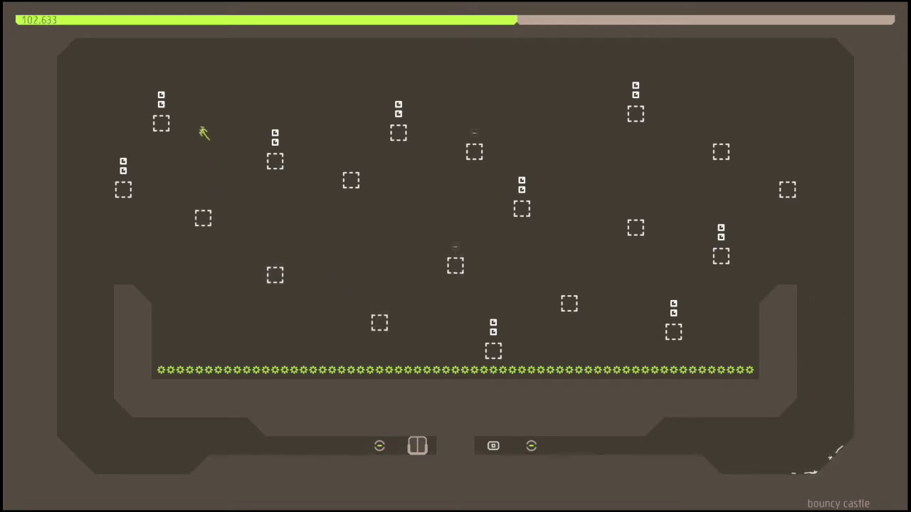
Grab gold on the central column and right side, then head toward the exit
{"action": "key", "text": "Right"}
{"action": "key", "text": "z"}
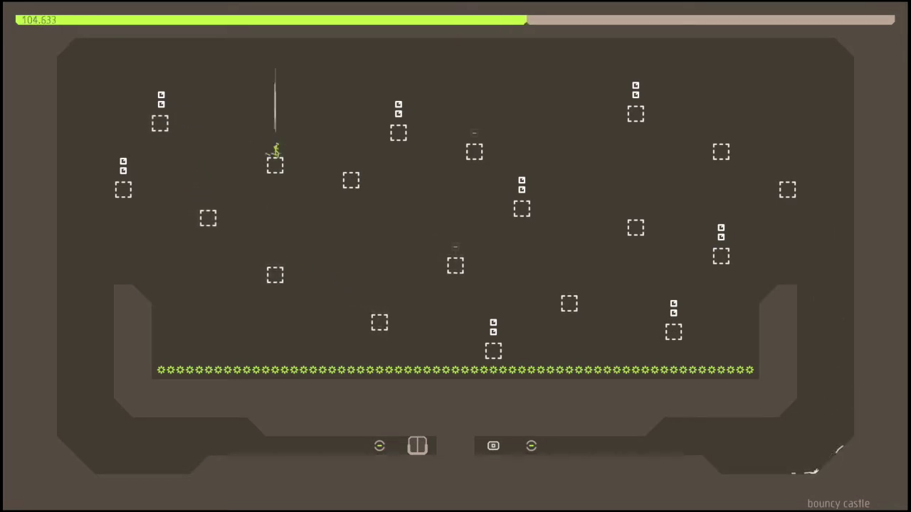
{"action": "key", "text": "z"}
{"action": "key", "text": "Right"}
{"action": "key", "text": "Right"}
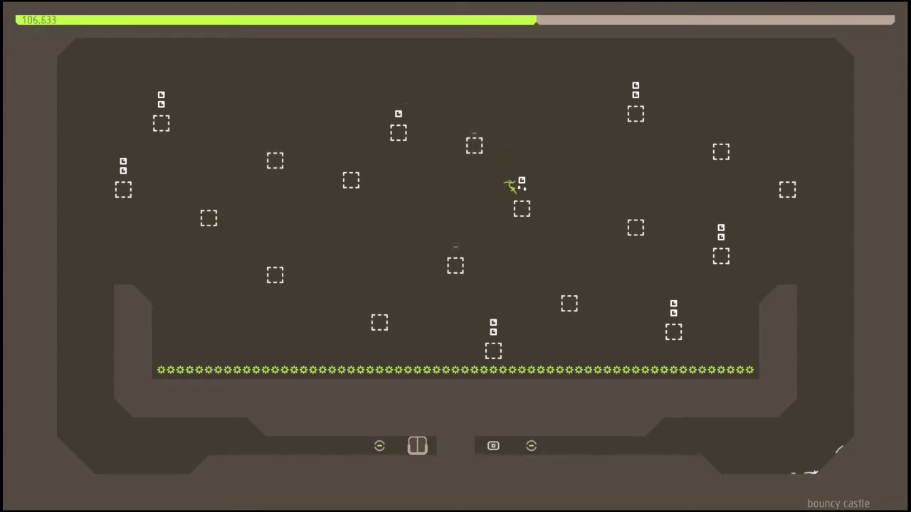
{"action": "key", "text": "z"}
{"action": "key", "text": "z"}
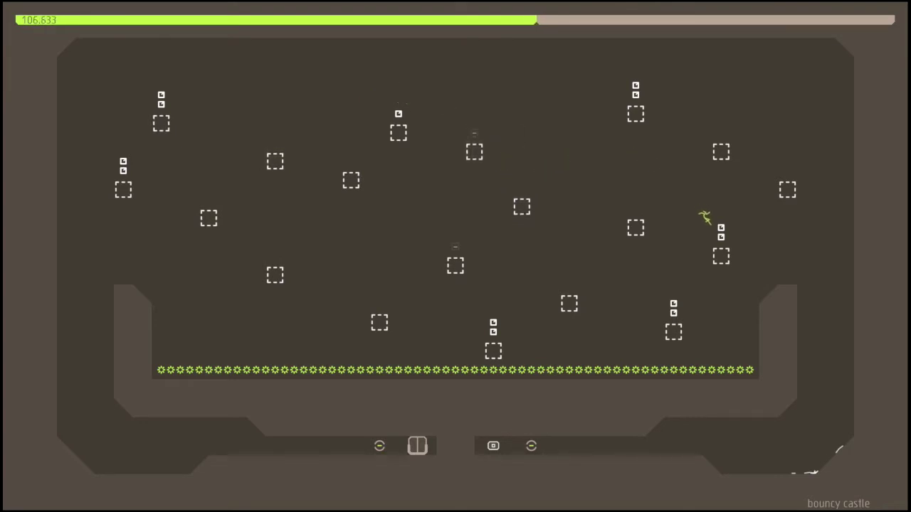
{"action": "key", "text": "Right"}
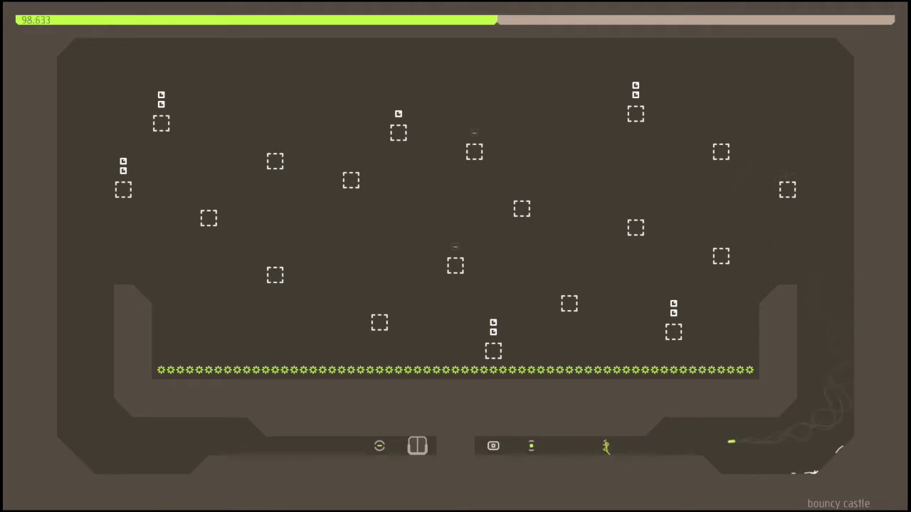
{"action": "key", "text": "Left"}
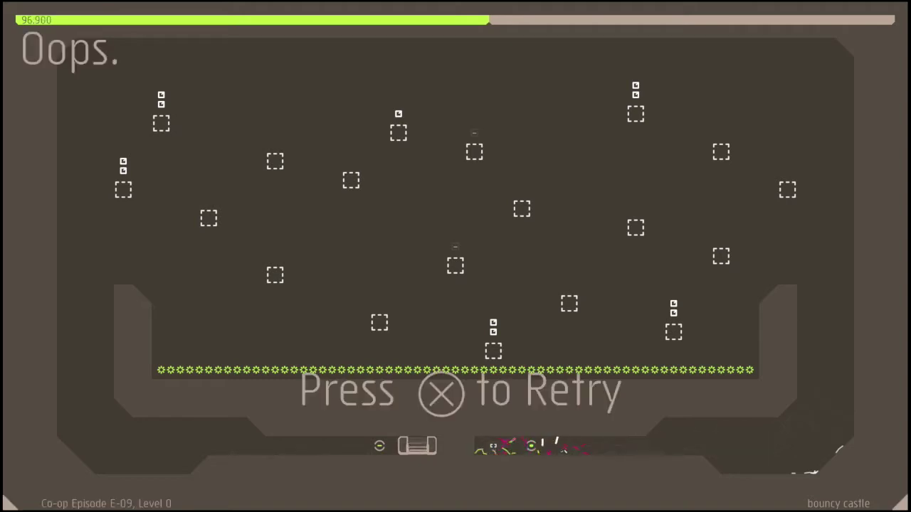
Restart after deaths, climb both ninjas to the top, and collect gold across it
{"action": "key", "text": "space"}
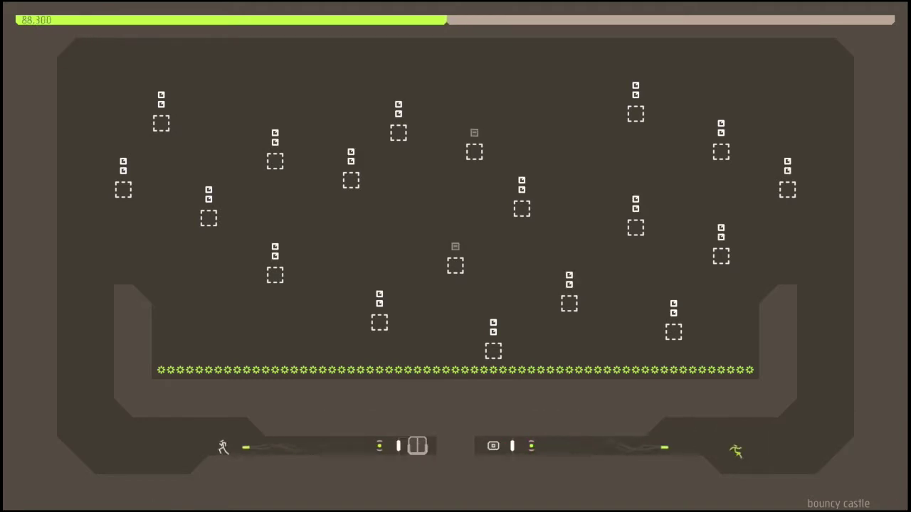
{"action": "key", "text": "Left"}
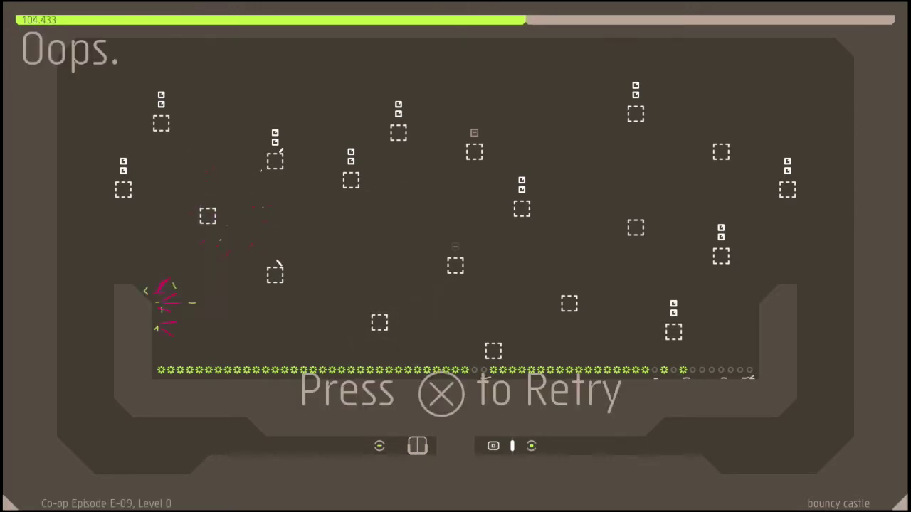
{"action": "key", "text": "space"}
{"action": "key", "text": "Left"}
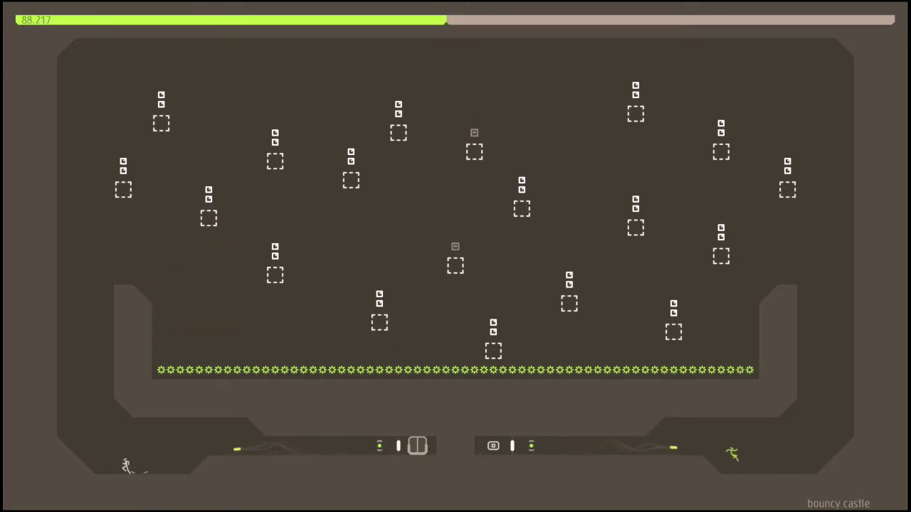
{"action": "key", "text": "Left"}
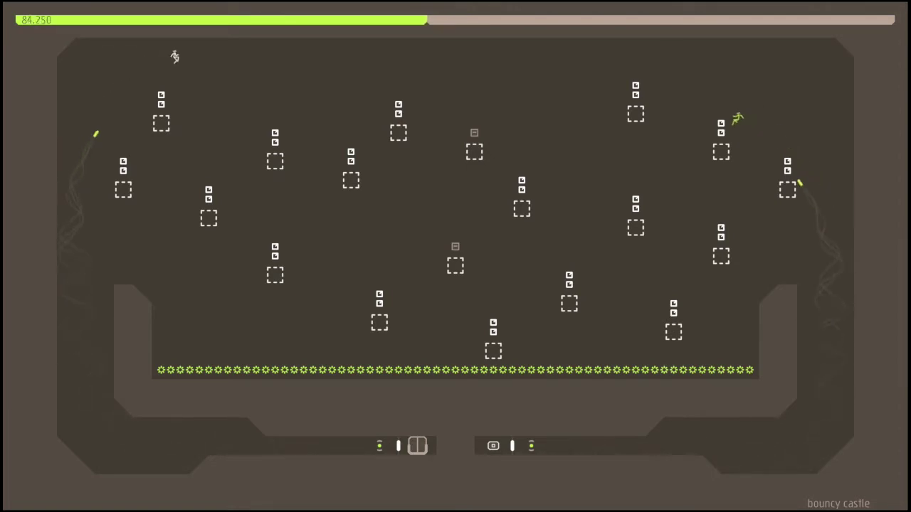
{"action": "key", "text": "Right"}
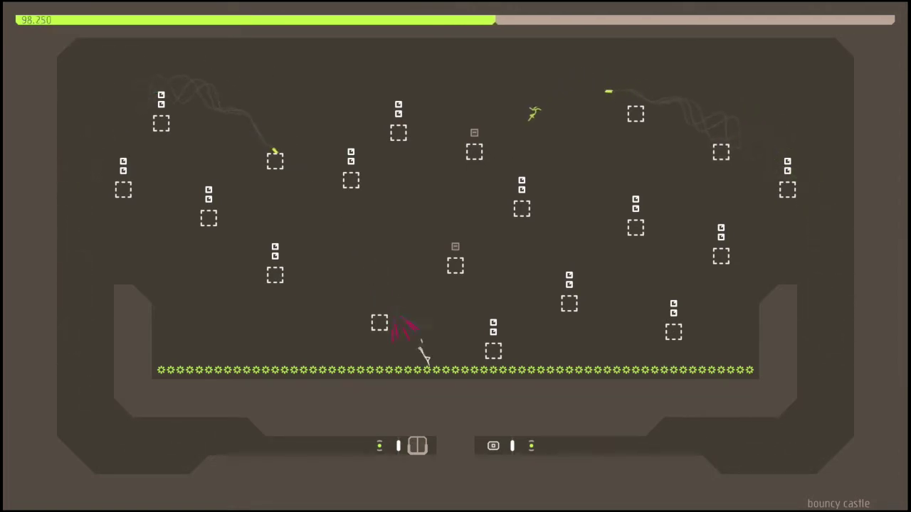
Restart after a death and wall-jump both ninjas up the side walls
{"action": "key", "text": "space"}
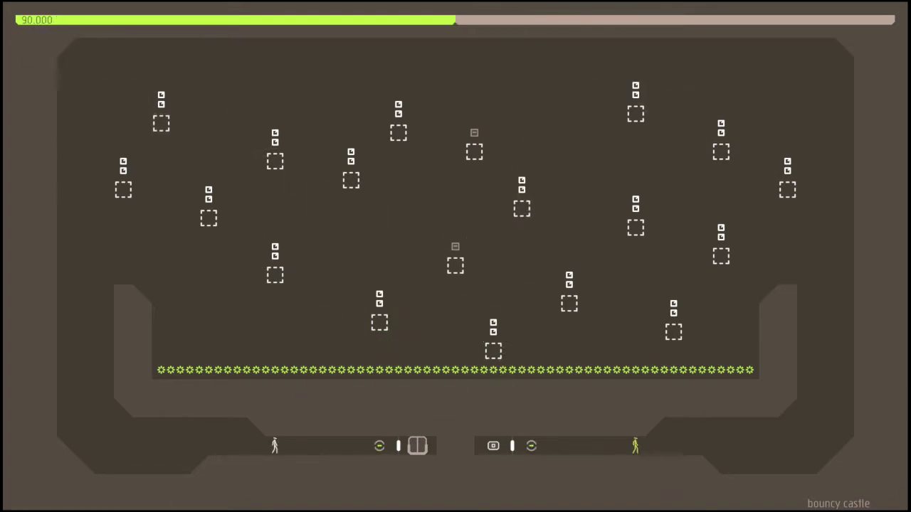
{"action": "key", "text": "Left"}
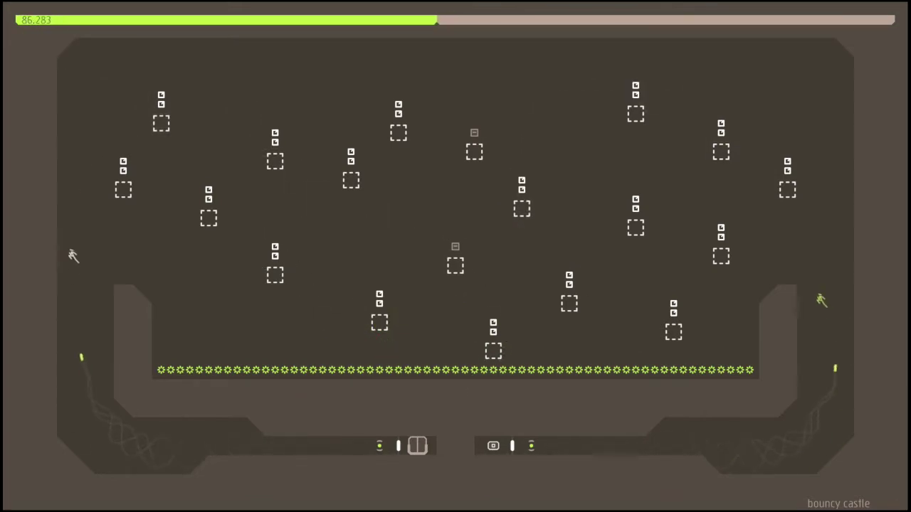
{"action": "key", "text": "Left"}
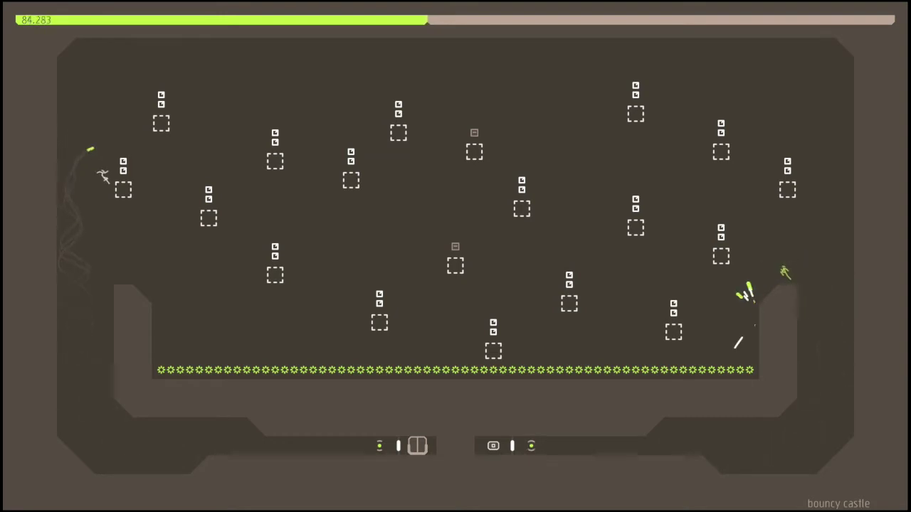
{"action": "key", "text": "shift"}
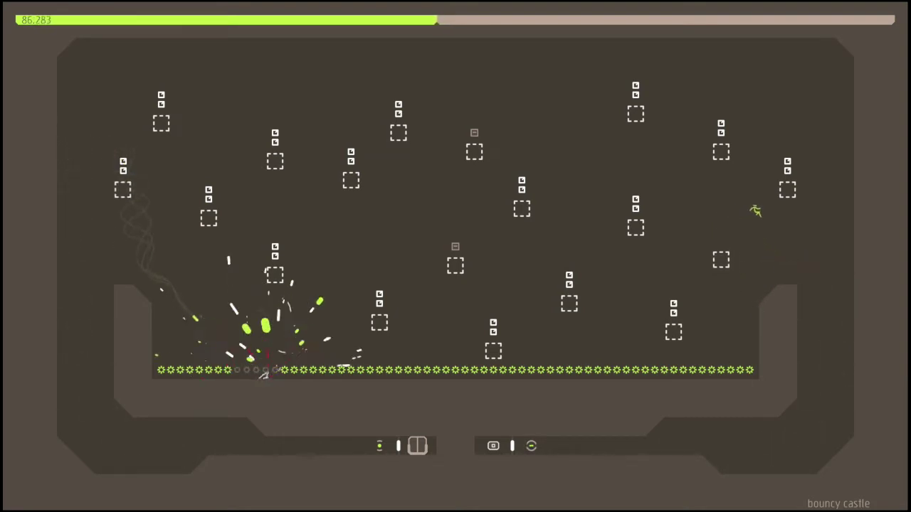
Restart twice more, climbing both ninjas up the side walls and leaping off
{"action": "key", "text": "k"}
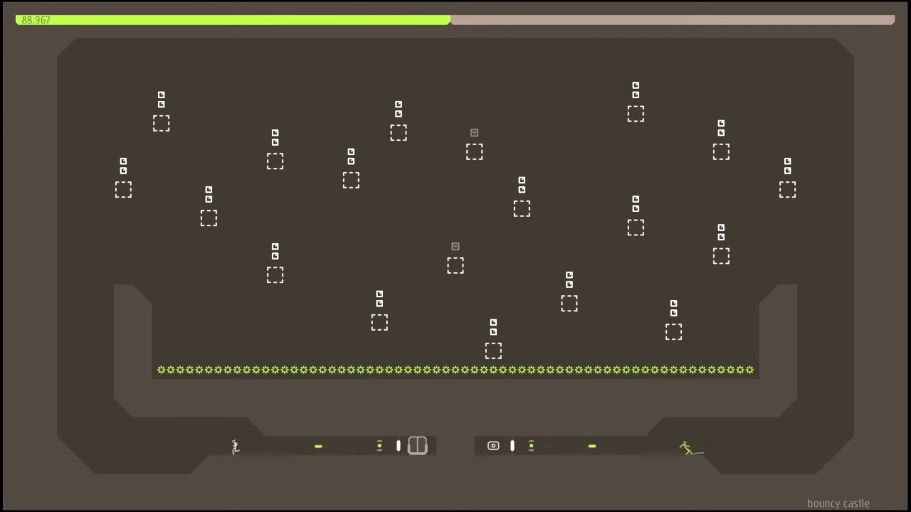
{"action": "key", "text": "Left"}
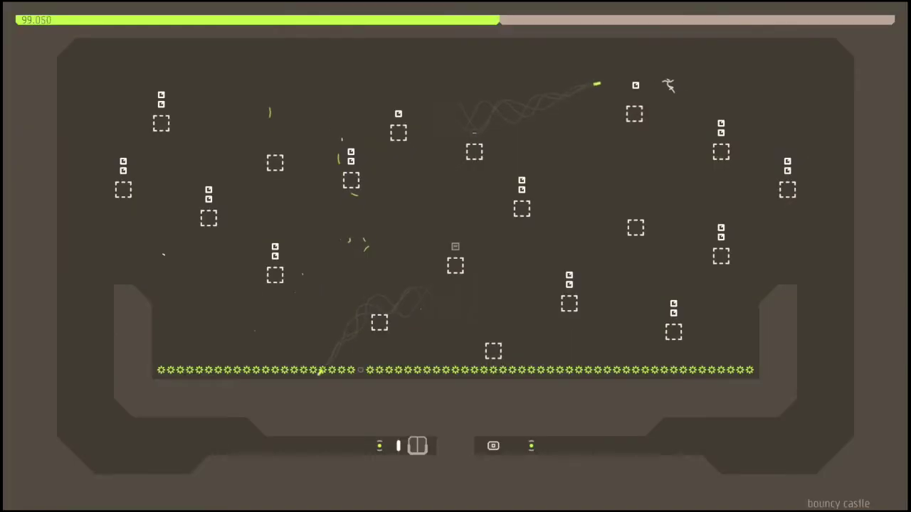
{"action": "key", "text": "k"}
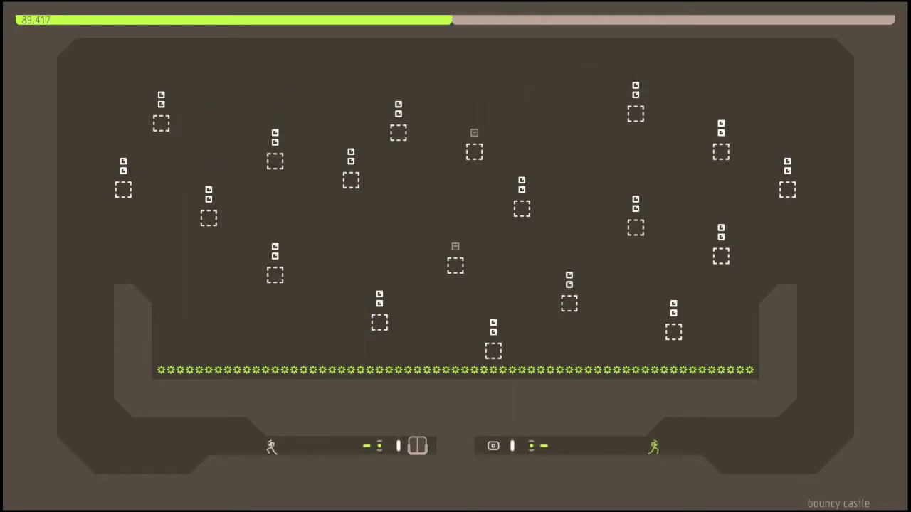
{"action": "key", "text": "Left"}
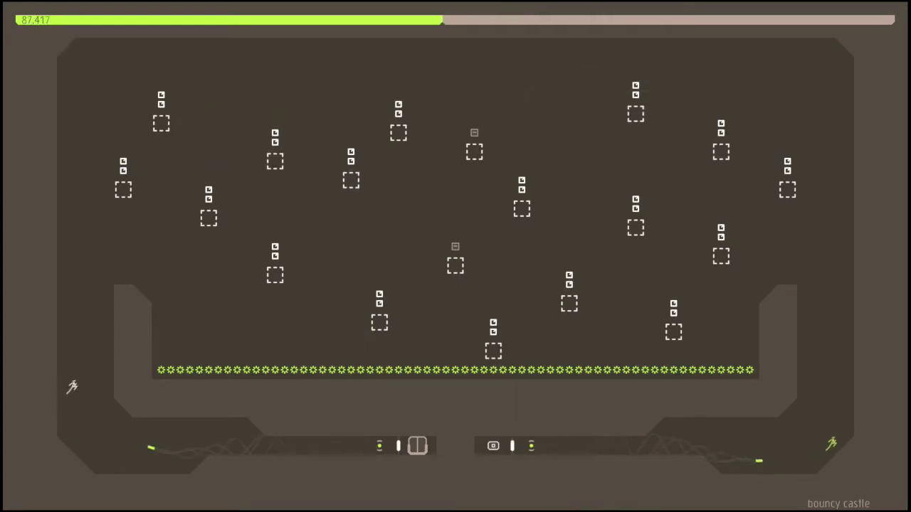
{"action": "key", "text": "shift"}
{"action": "key", "text": "Left"}
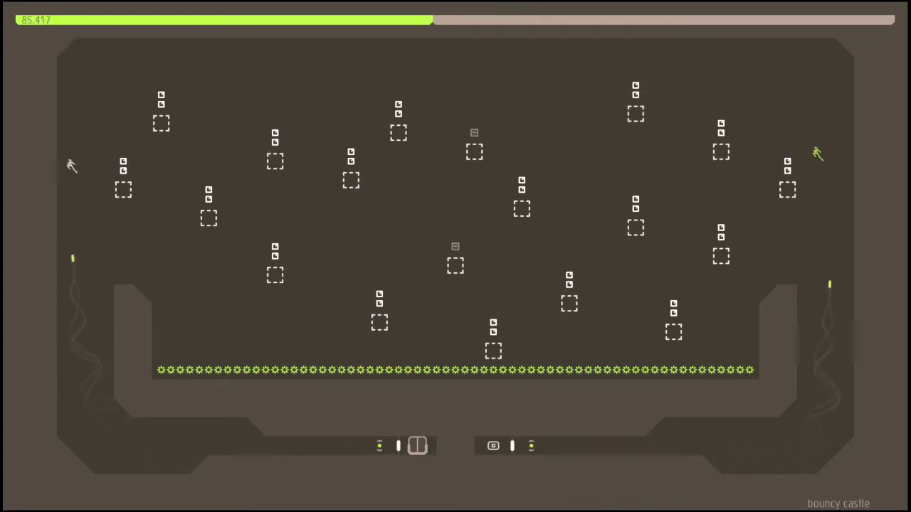
{"action": "key", "text": "shift"}
Carry both ninjas across the top, collecting gold and dodging rockets, toward the lower ledges
{"action": "key", "text": "Right"}
{"action": "key", "text": "shift"}
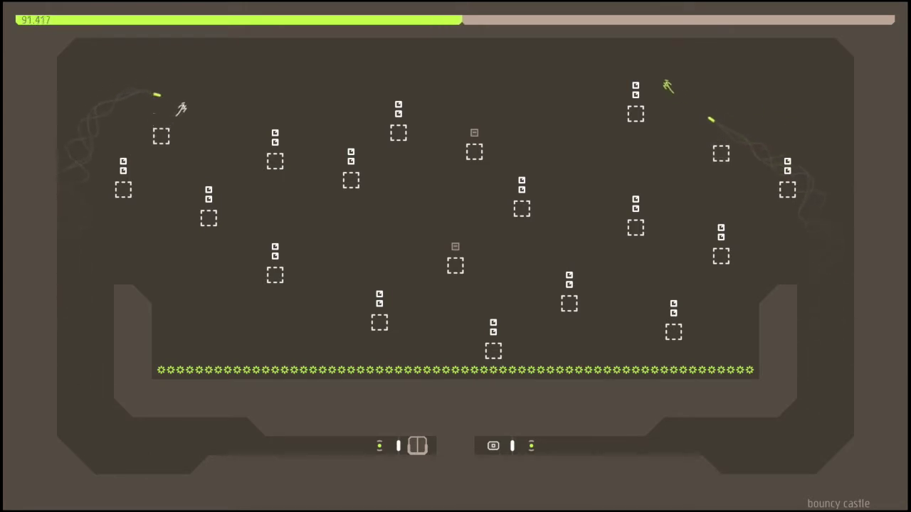
{"action": "key", "text": "Right"}
{"action": "key", "text": "shift"}
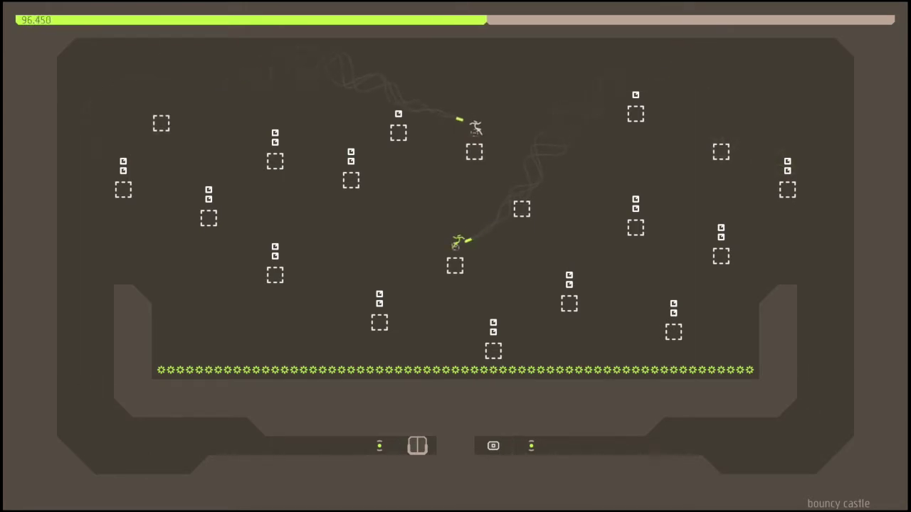
{"action": "key", "text": "Left"}
{"action": "key", "text": "shift"}
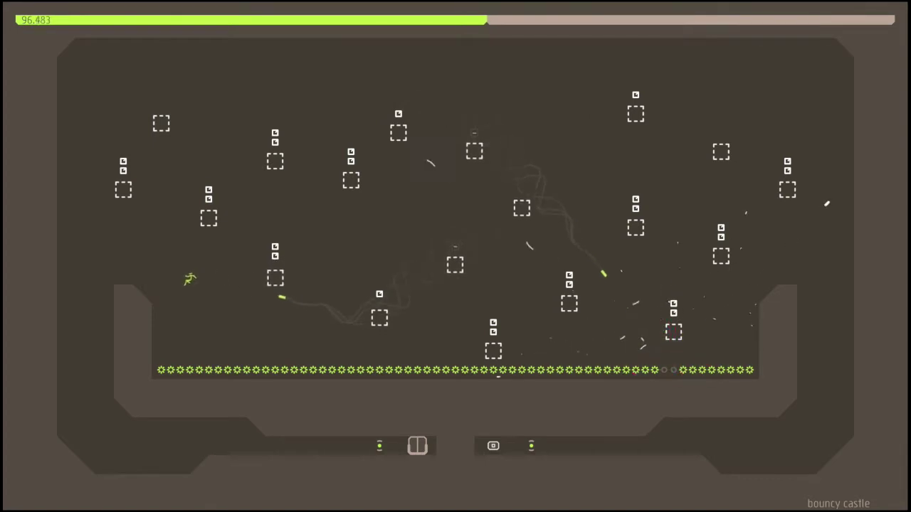
Restart, climb the walls, and swing both ninjas inward collecting gold toward the right
{"action": "key", "text": "Right"}
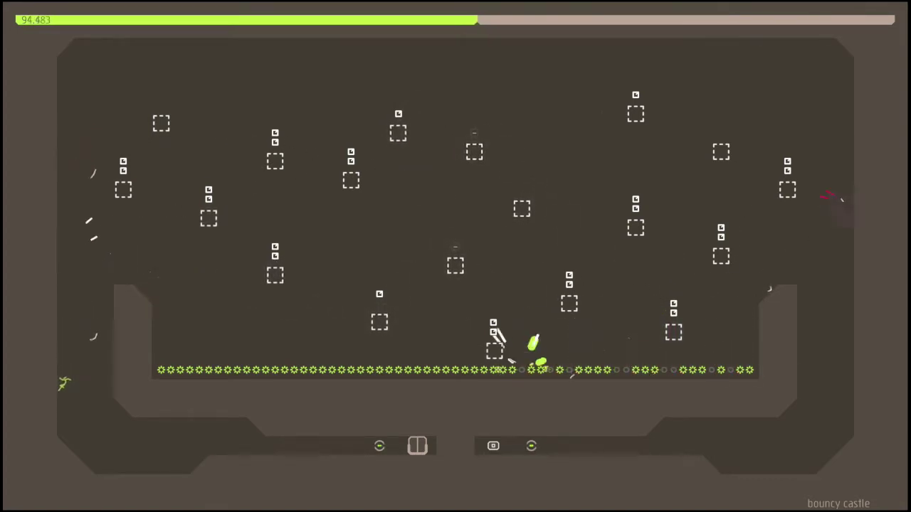
{"action": "key", "text": "space"}
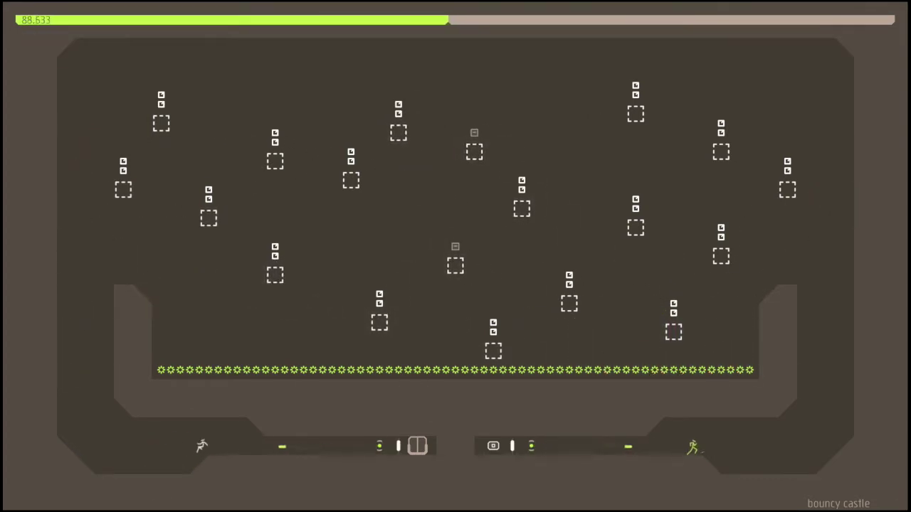
{"action": "key", "text": "Left"}
{"action": "key", "text": "shift"}
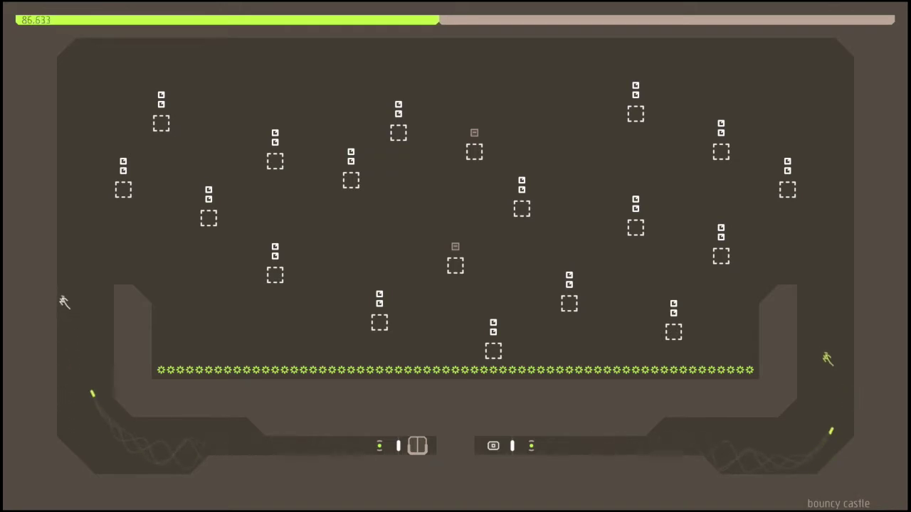
{"action": "key", "text": "shift"}
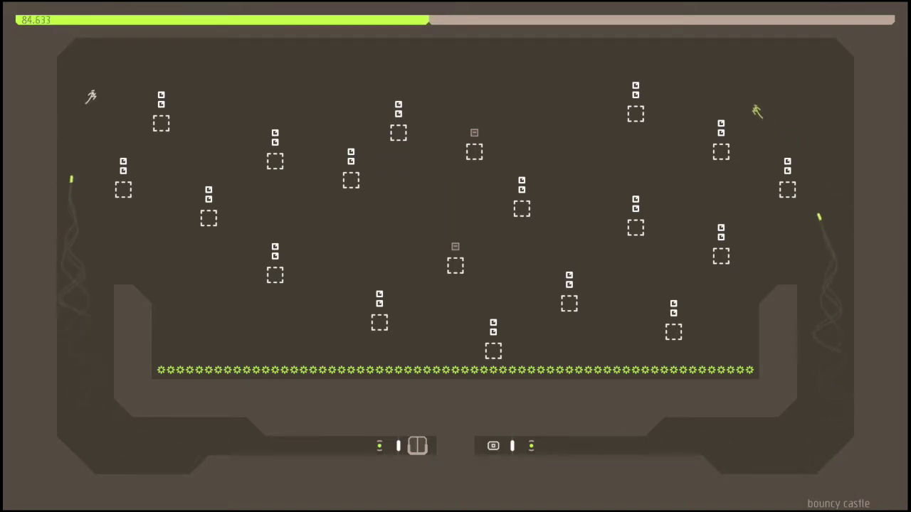
{"action": "key", "text": "Right"}
{"action": "key", "text": "shift"}
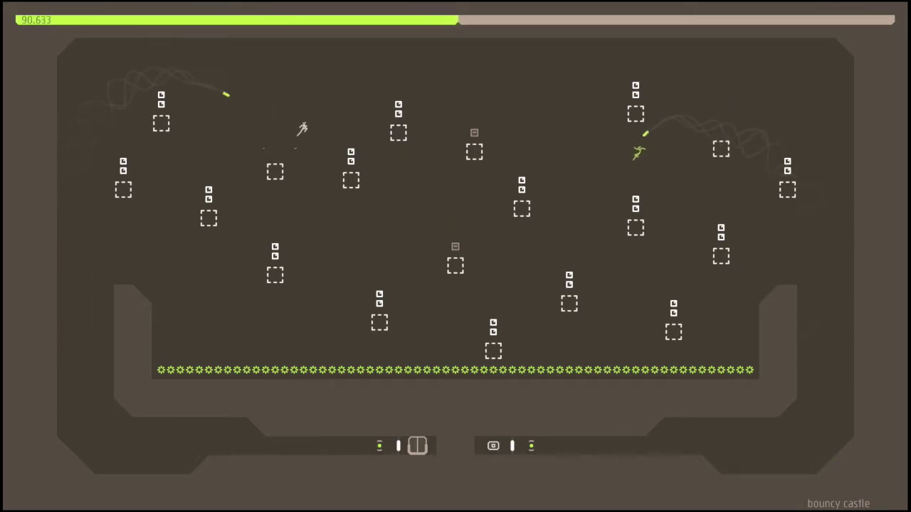
{"action": "key", "text": "Right"}
{"action": "key", "text": "shift"}
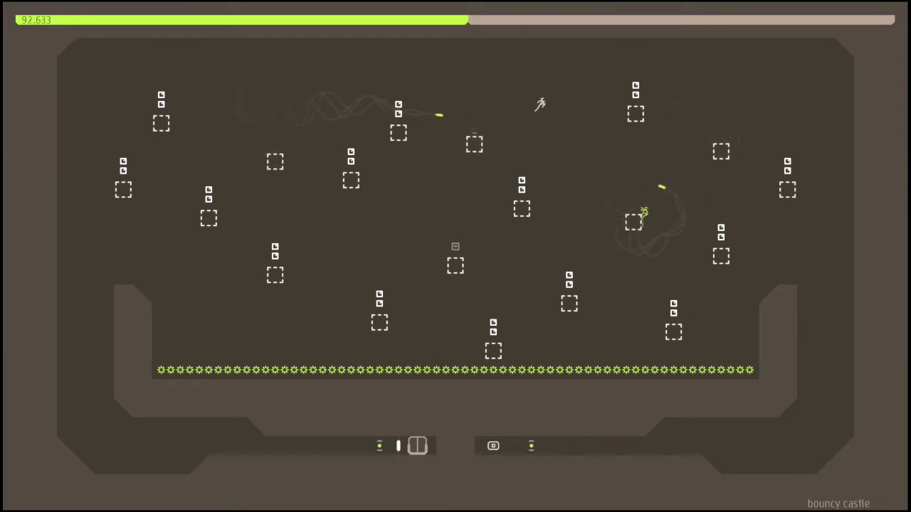
{"action": "key", "text": "Right"}
{"action": "key", "text": "shift"}
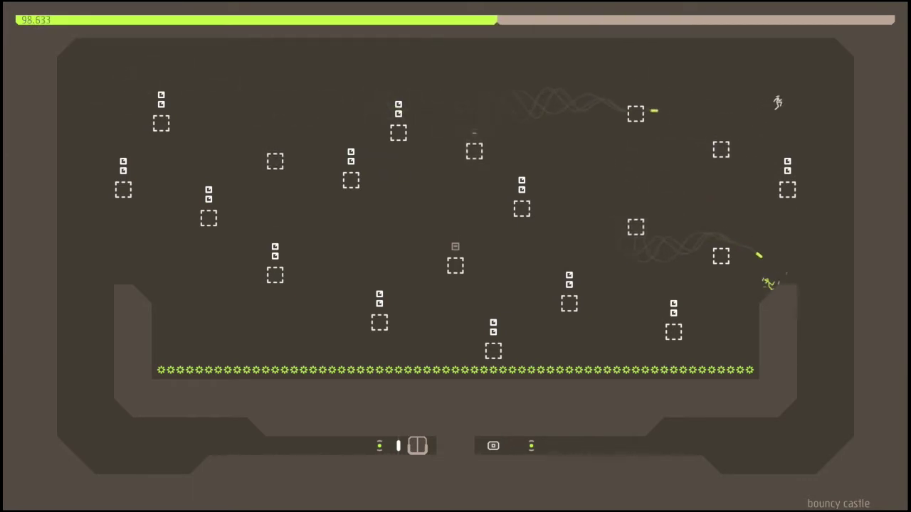
Jump back left for gold and bring both ninjas down the bottom corridor toward the exit
{"action": "key", "text": "Left"}
{"action": "key", "text": "shift"}
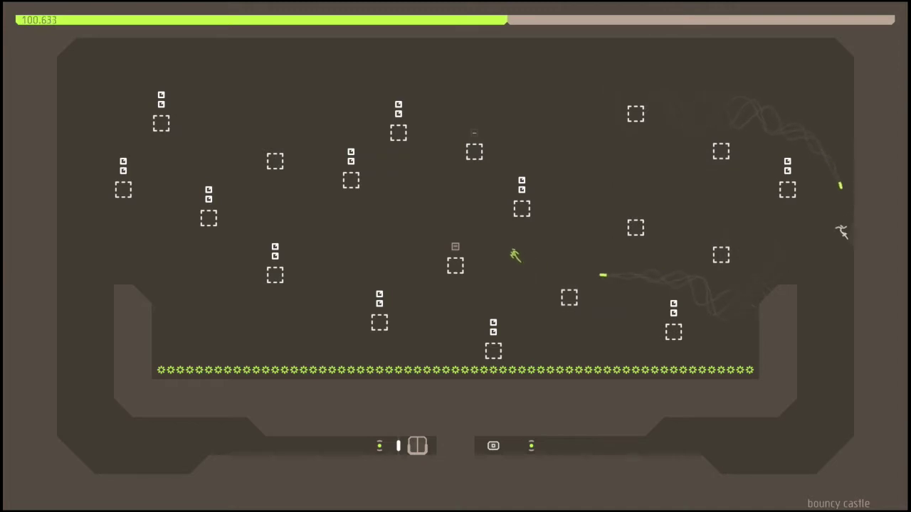
{"action": "key", "text": "Left"}
{"action": "key", "text": "shift"}
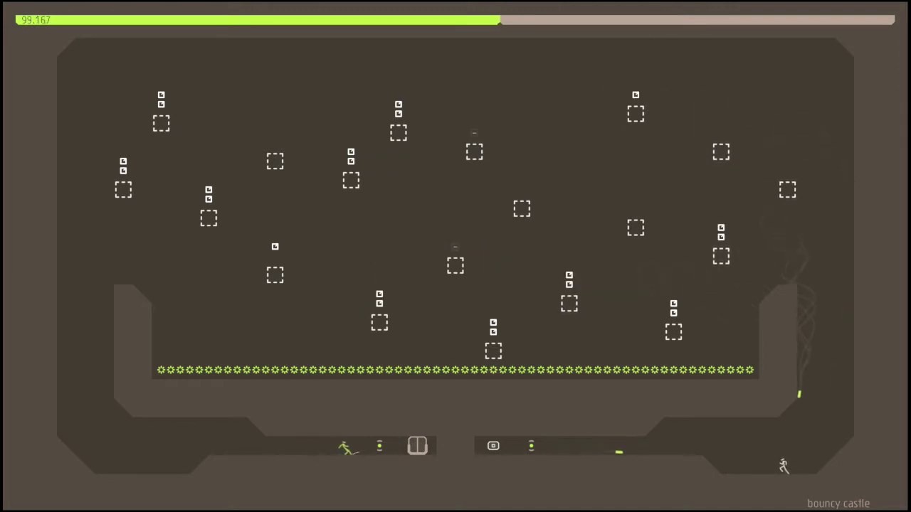
{"action": "key", "text": "Left"}
{"action": "key", "text": "shift"}
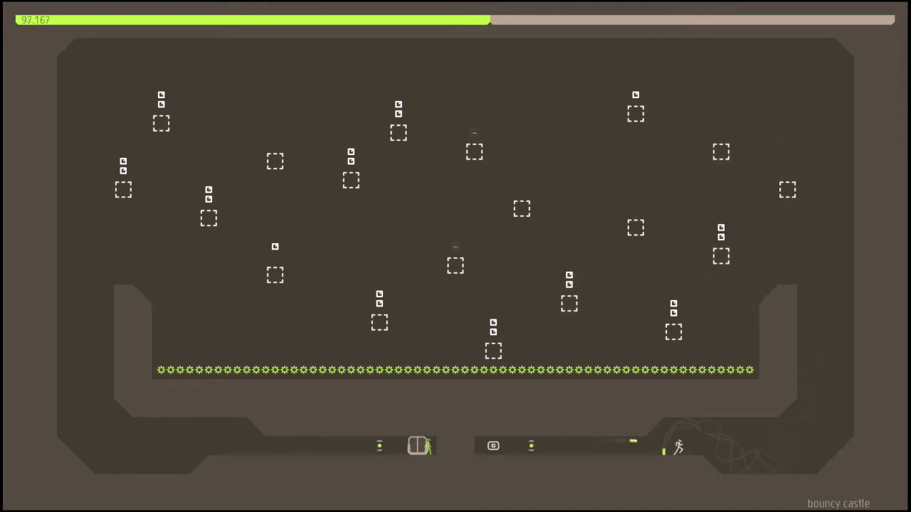
Retry the level several times, steering the ninjas through the mines
{"action": "key", "text": "k"}
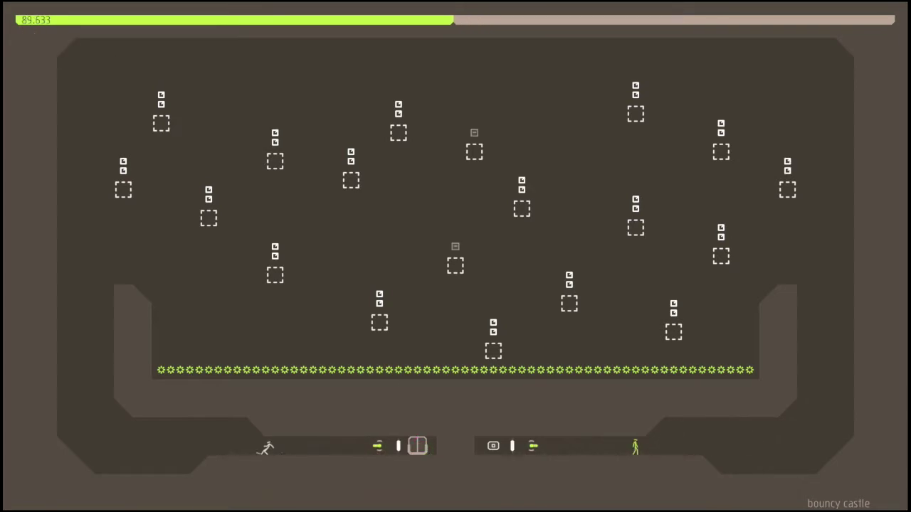
{"action": "key", "text": "k"}
{"action": "key", "text": "space"}
{"action": "key", "text": "k"}
{"action": "key", "text": "x"}
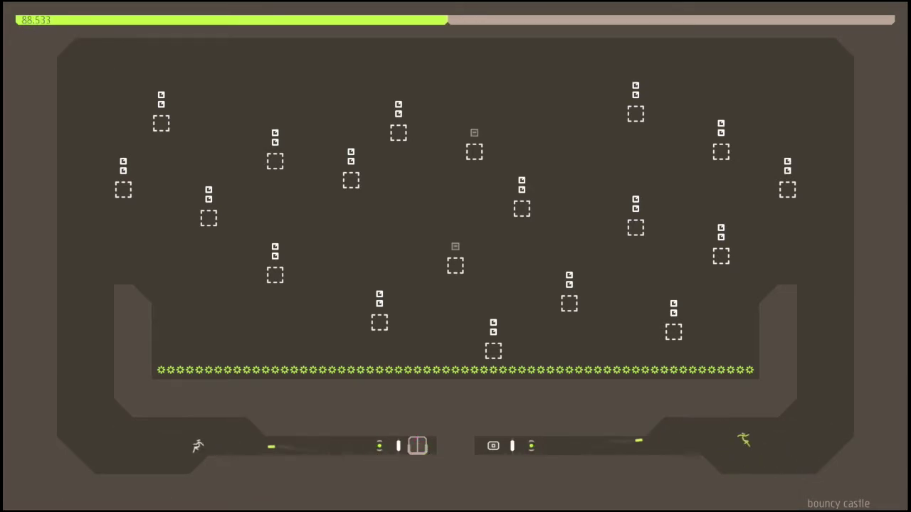
{"action": "key", "text": "Left"}
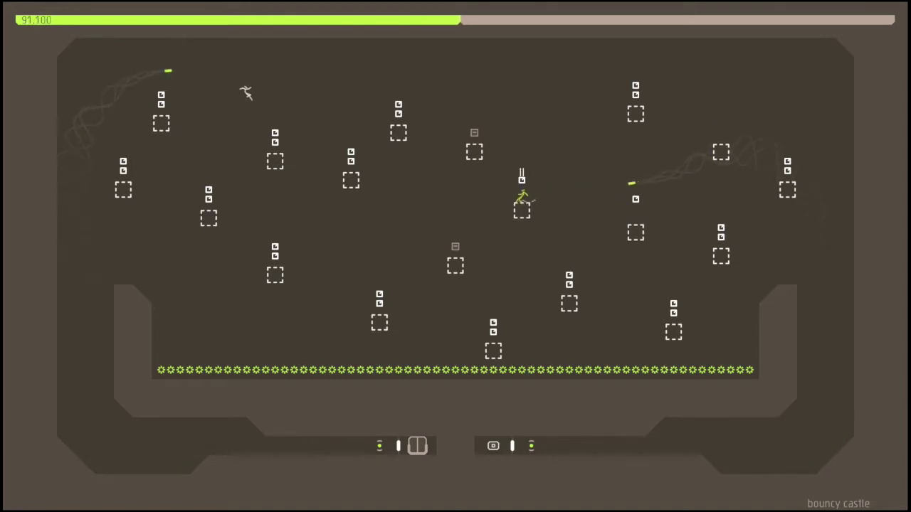
{"action": "key", "text": "Right"}
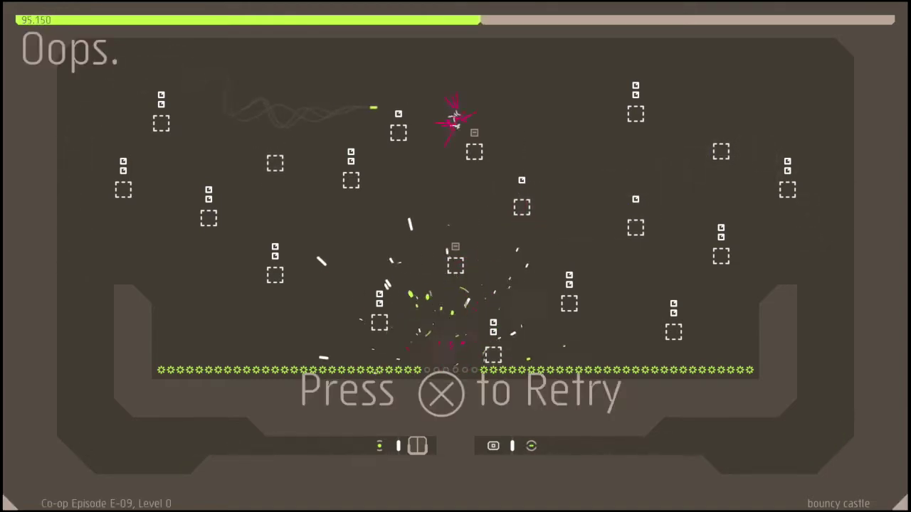
{"action": "key", "text": "x"}
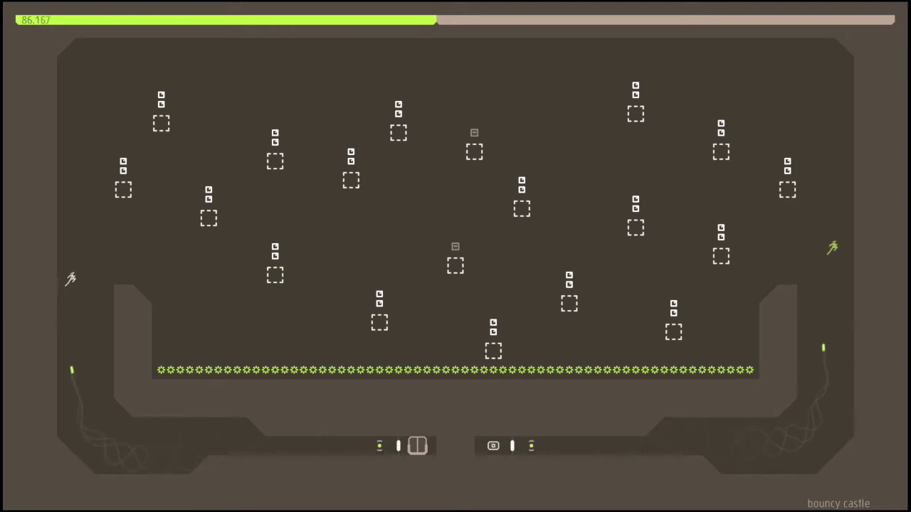
Collect the remaining gold while dodging rockets and luring them to the level edges
{"action": "key", "text": "Right"}
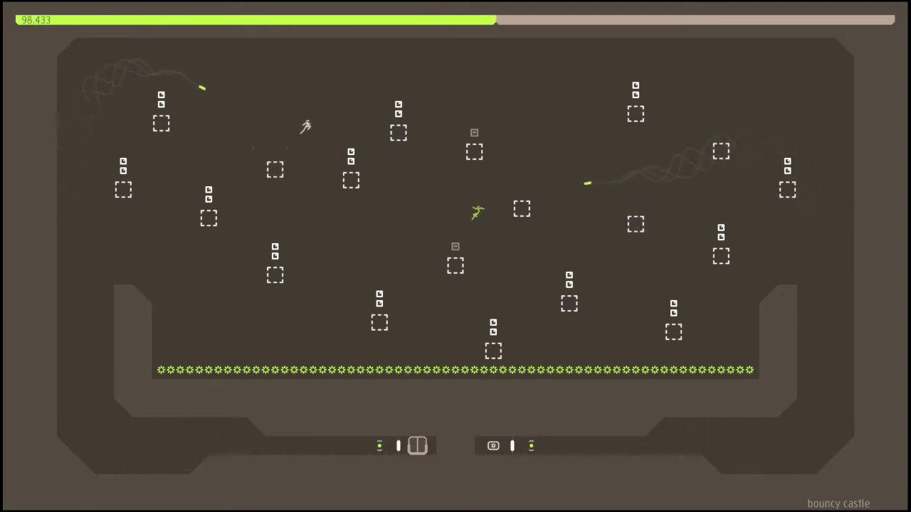
{"action": "key", "text": "Right"}
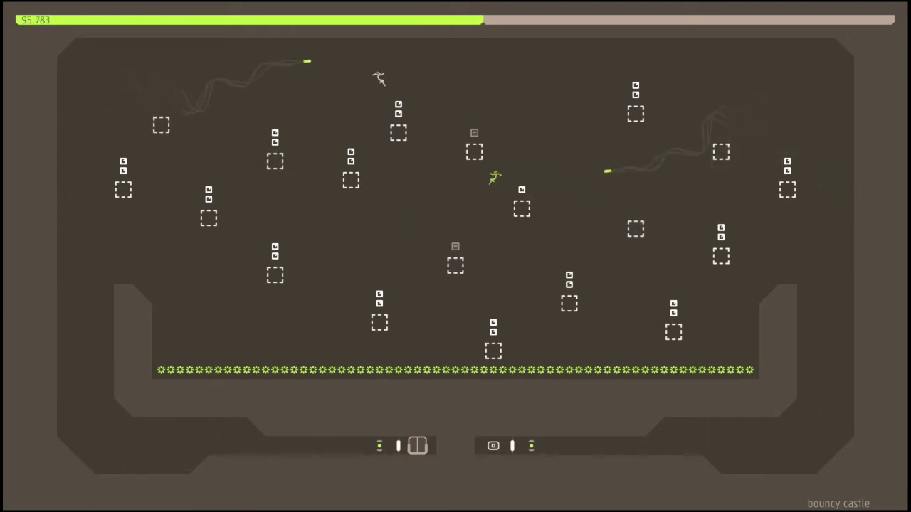
{"action": "key", "text": "Right"}
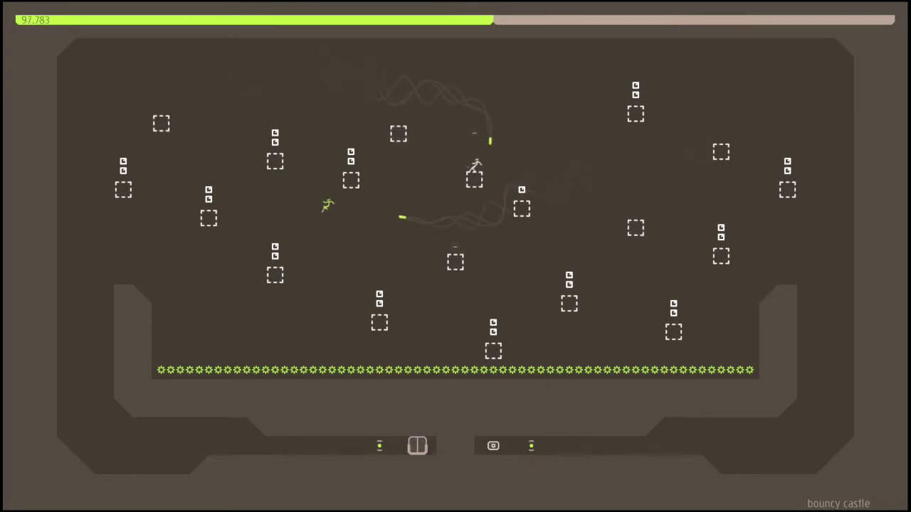
{"action": "key", "text": "Right"}
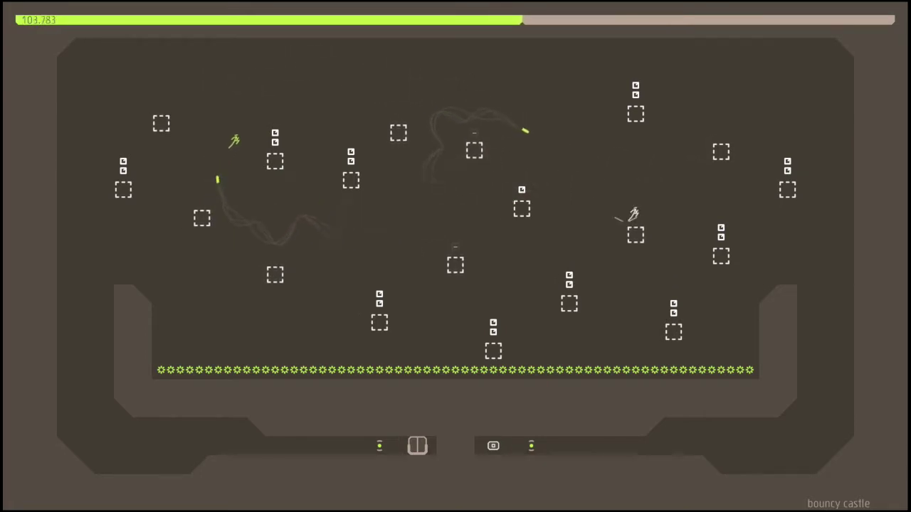
{"action": "key", "text": "Left"}
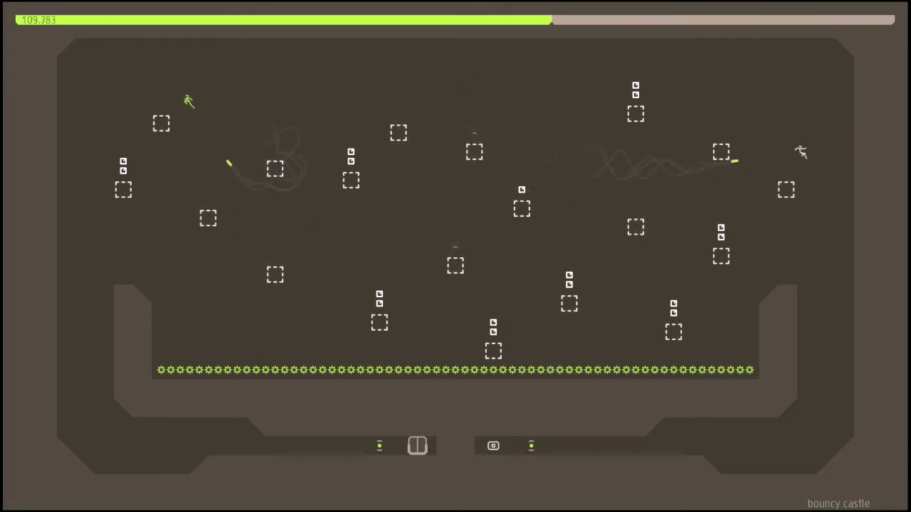
{"action": "key", "text": "Right"}
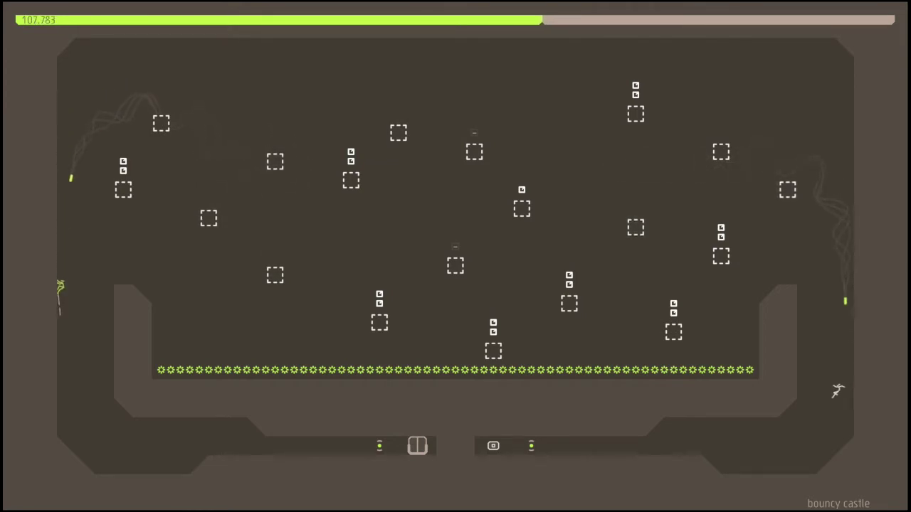
Drop both ninjas and enter the central exit doors, finishing in 103.633
{"action": "key", "text": "Left"}
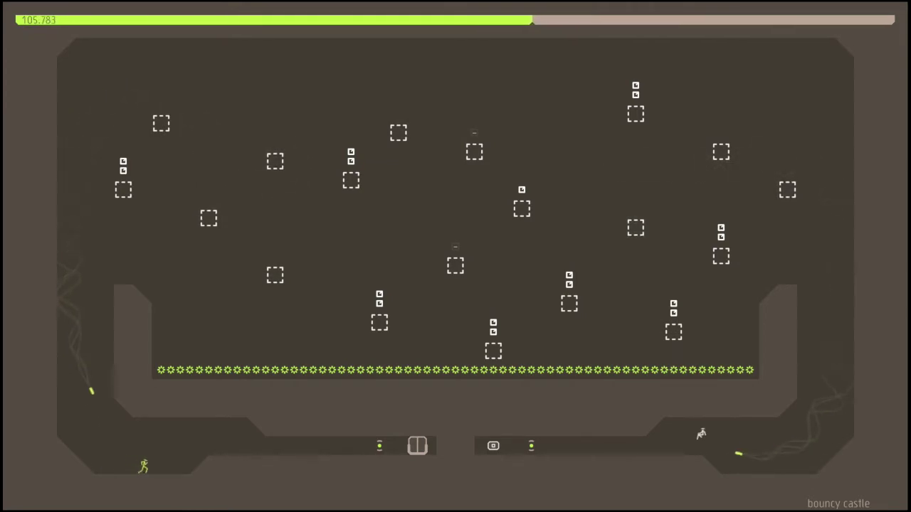
{"action": "key", "text": "Right"}
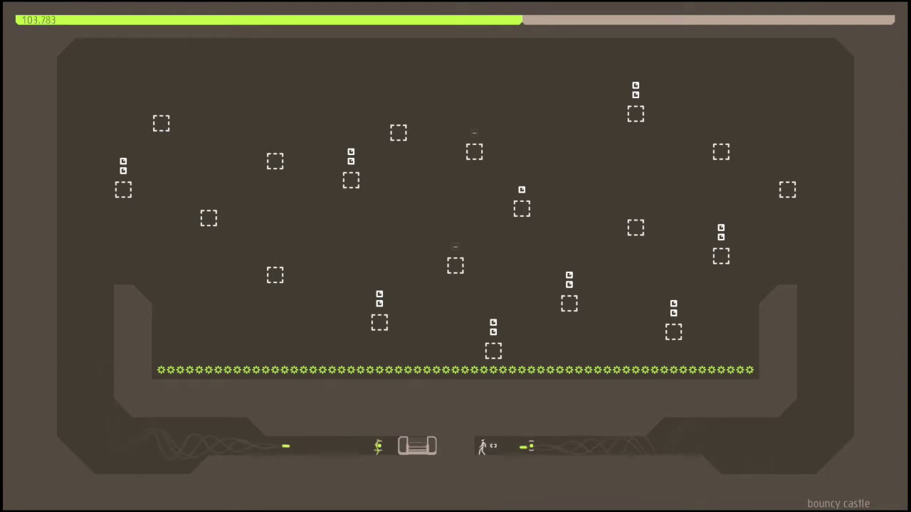
{"action": "key", "text": "Right"}
{"action": "key", "text": "Return"}
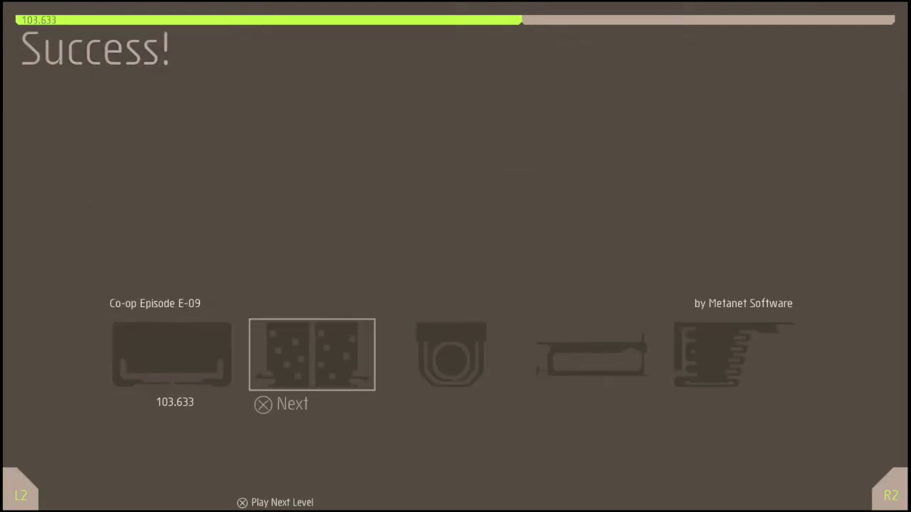
Continue from the Success screen to Level 1, 'unequivalent'
{"action": "key", "text": "Return"}
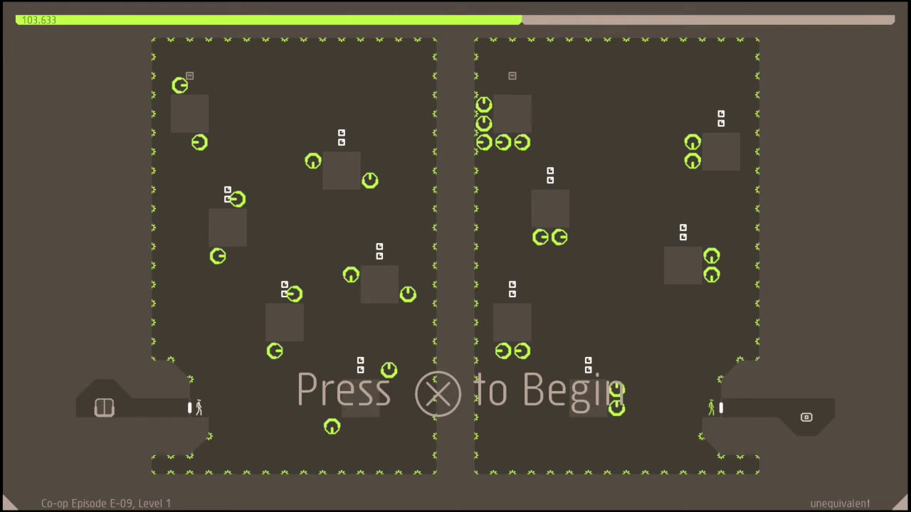
Start 'unequivalent', move the ninjas away from the drones, and retry after a death
{"action": "key", "text": "x"}
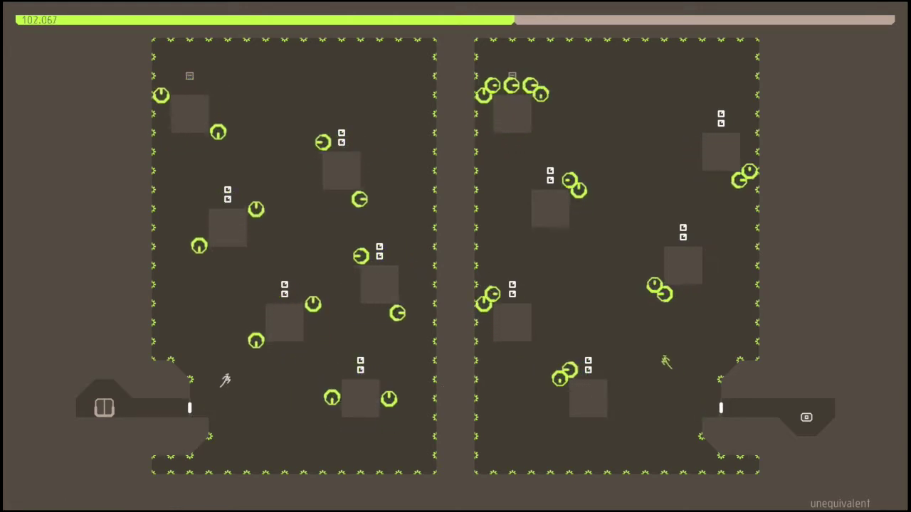
{"action": "key", "text": "Left"}
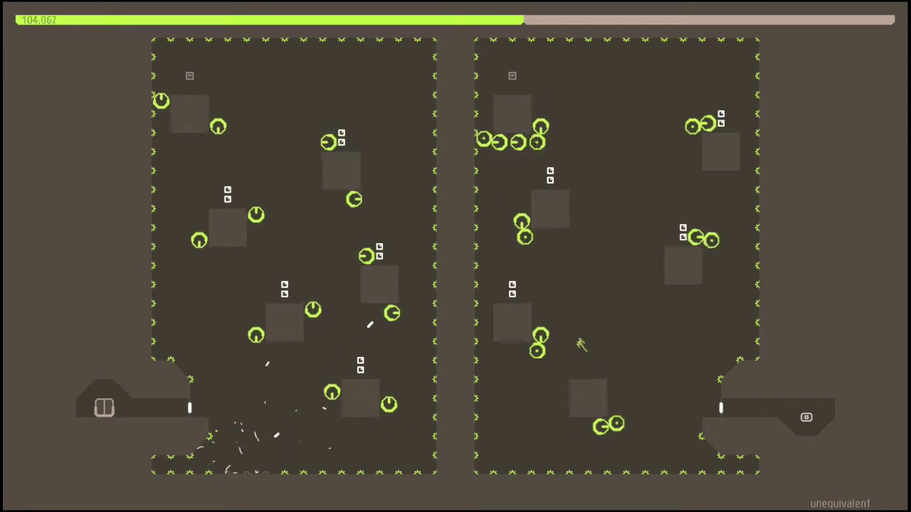
{"action": "key", "text": "Left"}
{"action": "key", "text": "z"}
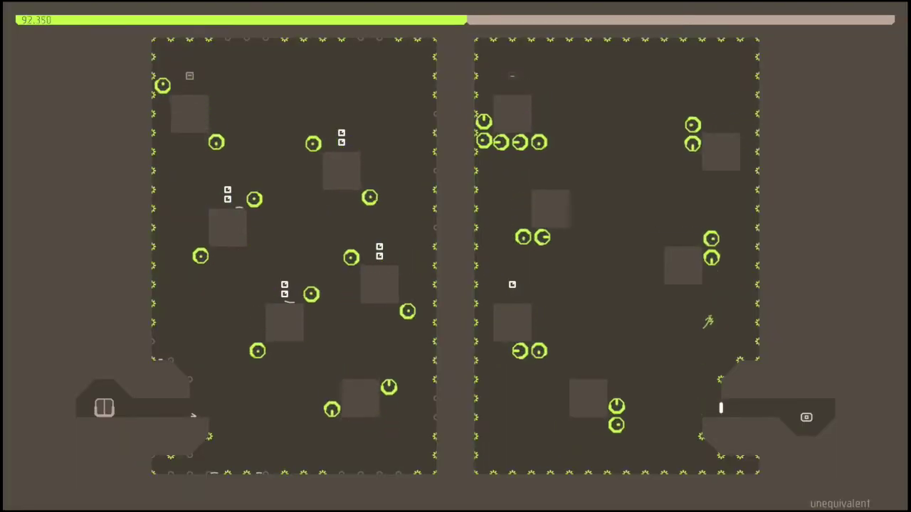
{"action": "key", "text": "x"}
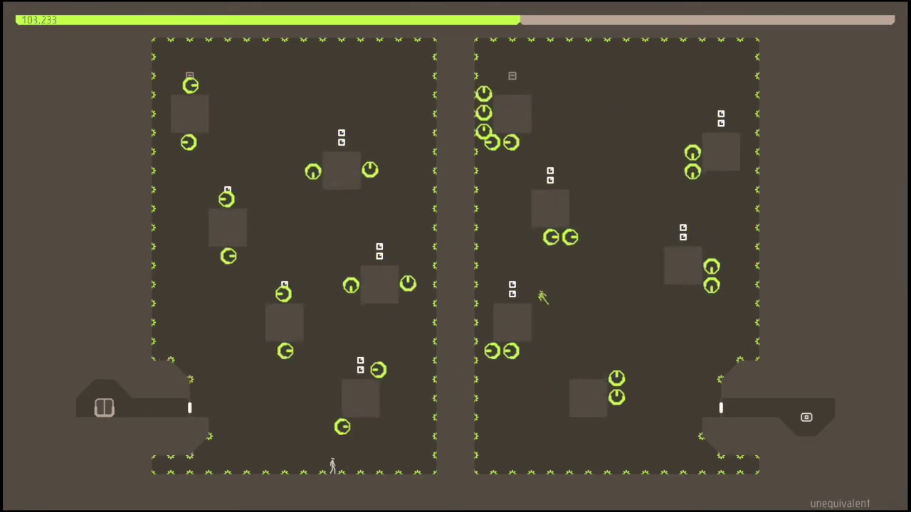
Retry 'unequivalent' twice more after deaths, the last ending with a drone hit
{"action": "key", "text": "x"}
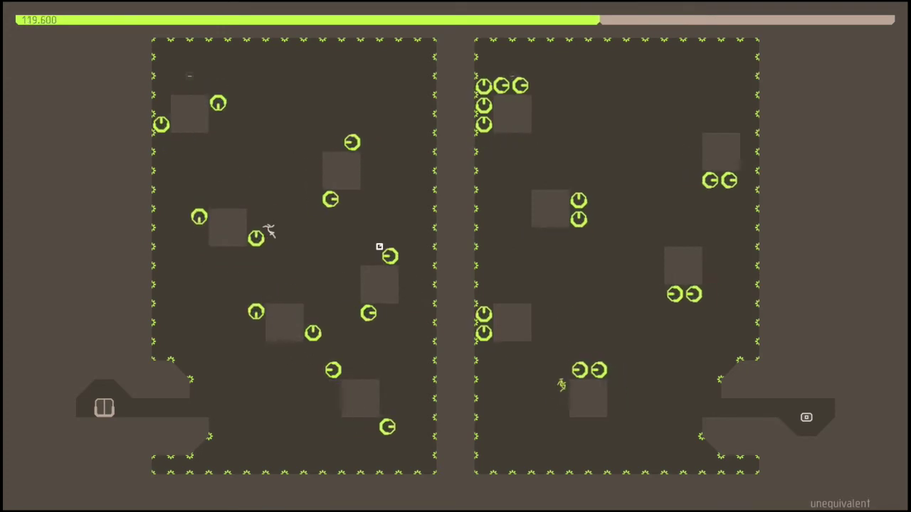
{"action": "key", "text": "x"}
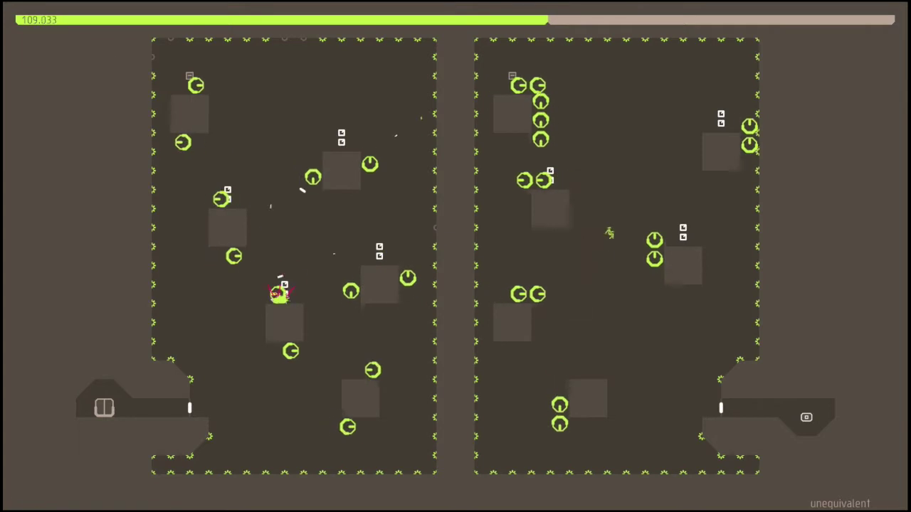
Restart, climb the left ninja toward gold, and send the right ninja toward the switch
{"action": "key", "text": "space"}
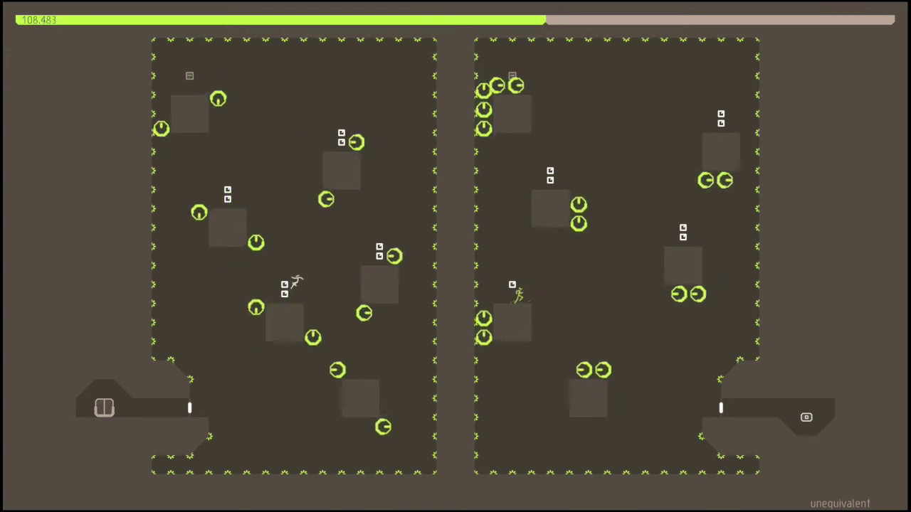
{"action": "key", "text": "Right"}
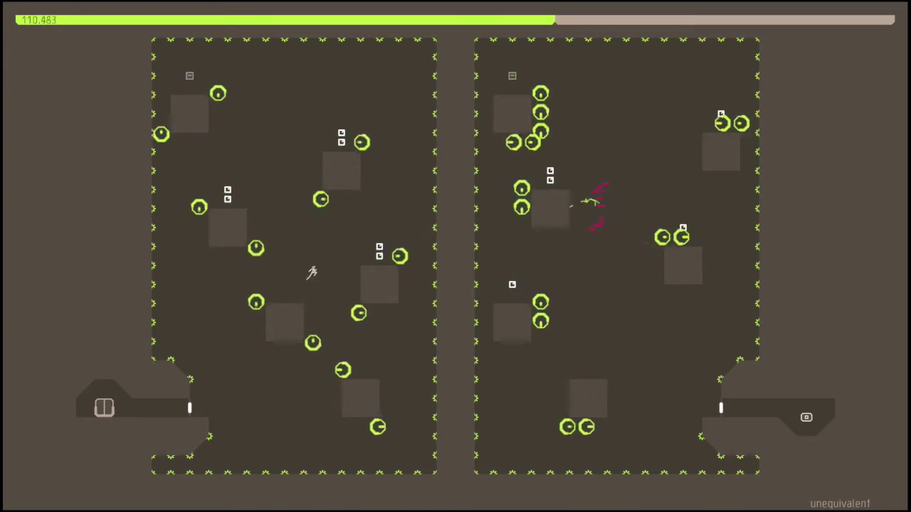
{"action": "key", "text": "Right"}
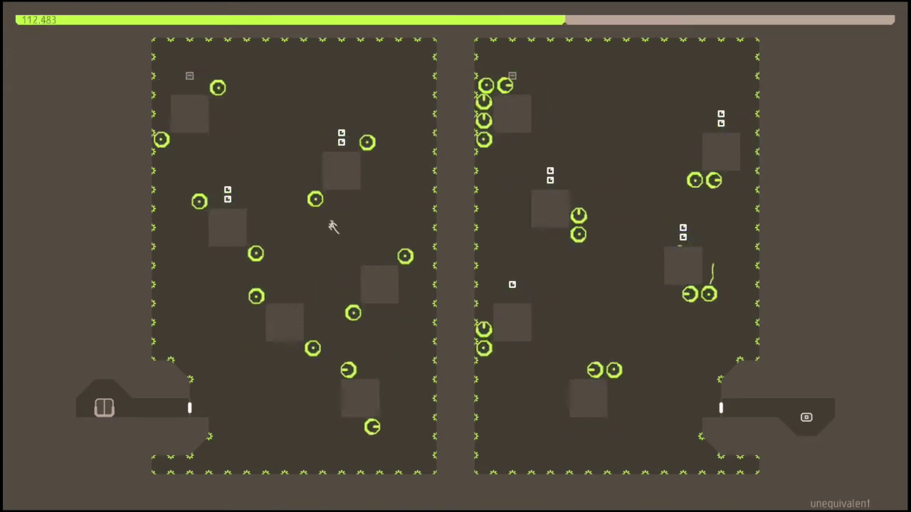
{"action": "key", "text": "Left"}
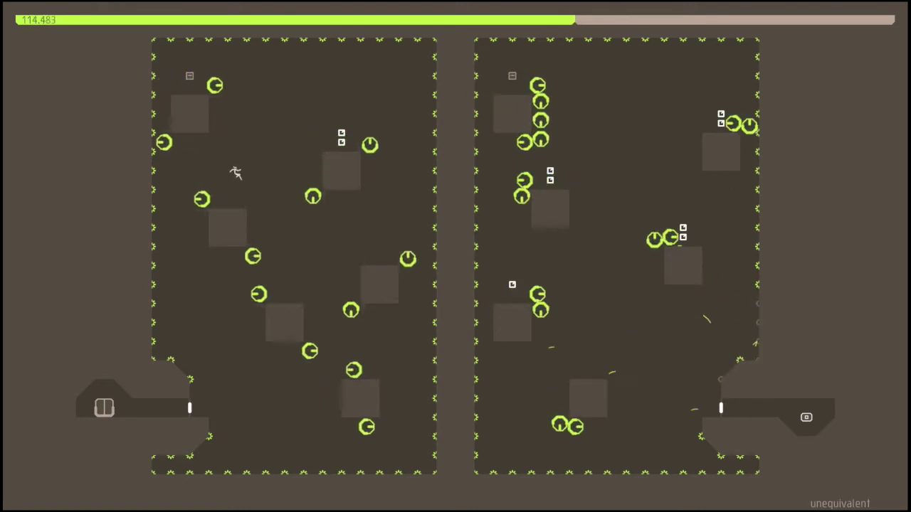
{"action": "key", "text": "Right"}
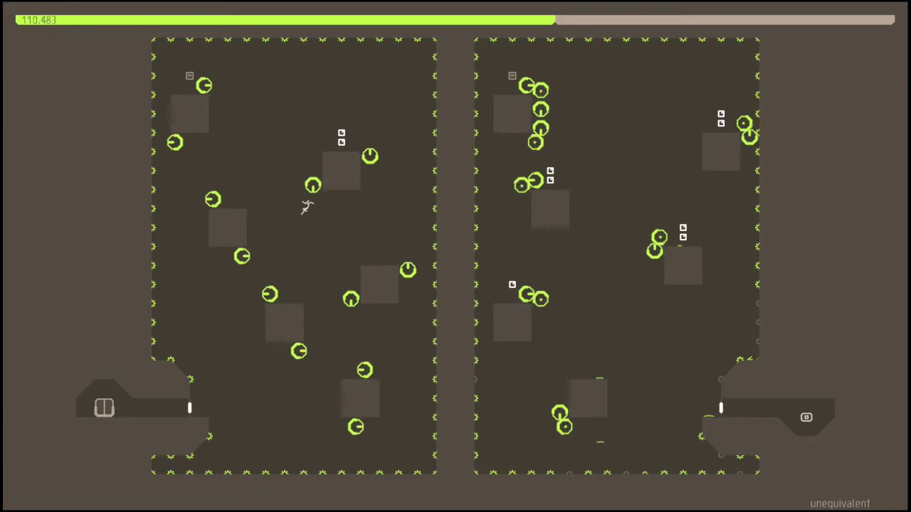
{"action": "key", "text": "Right"}
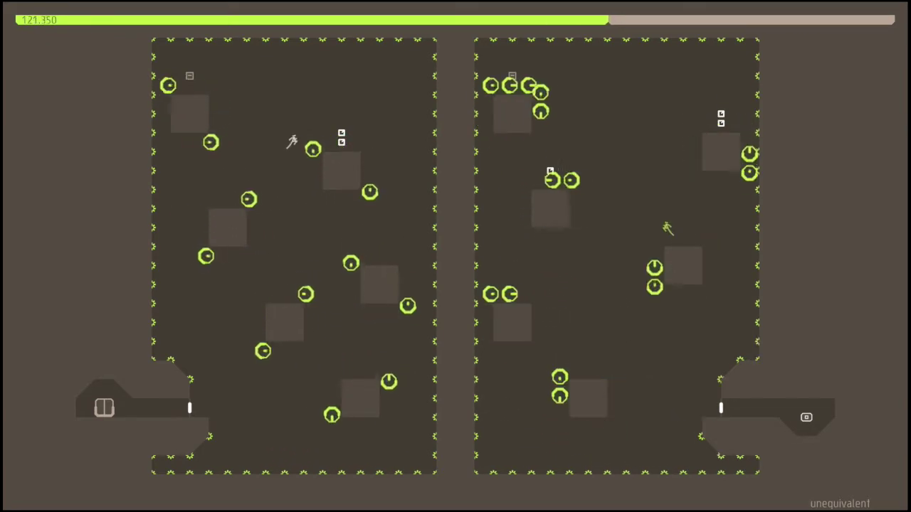
{"action": "key", "text": "Left"}
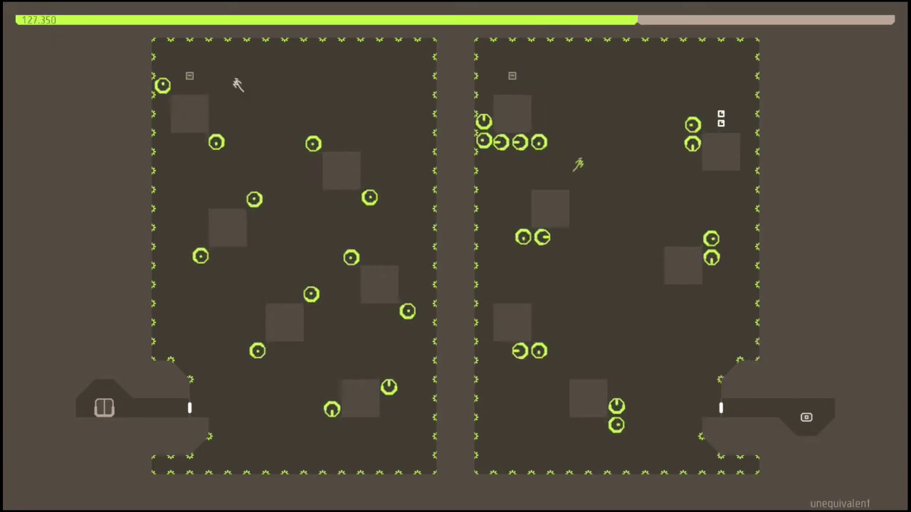
{"action": "key", "text": "Right"}
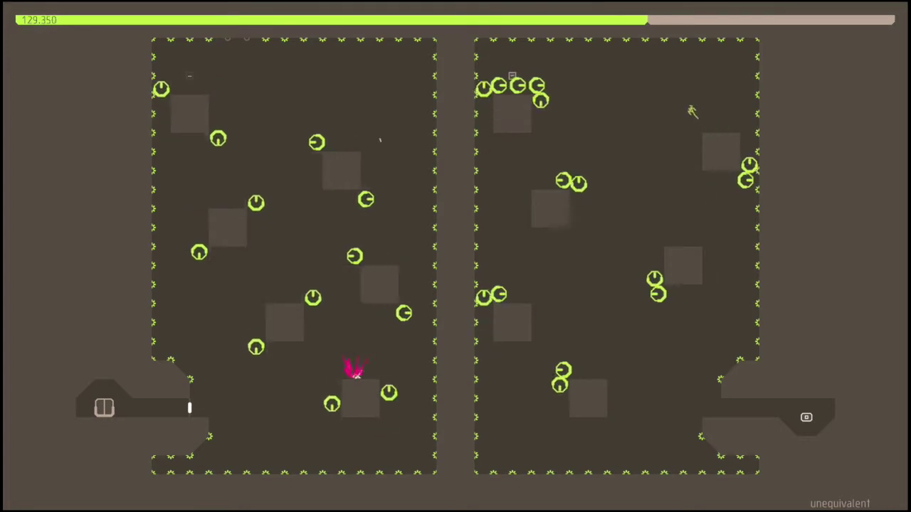
{"action": "key", "text": "Left"}
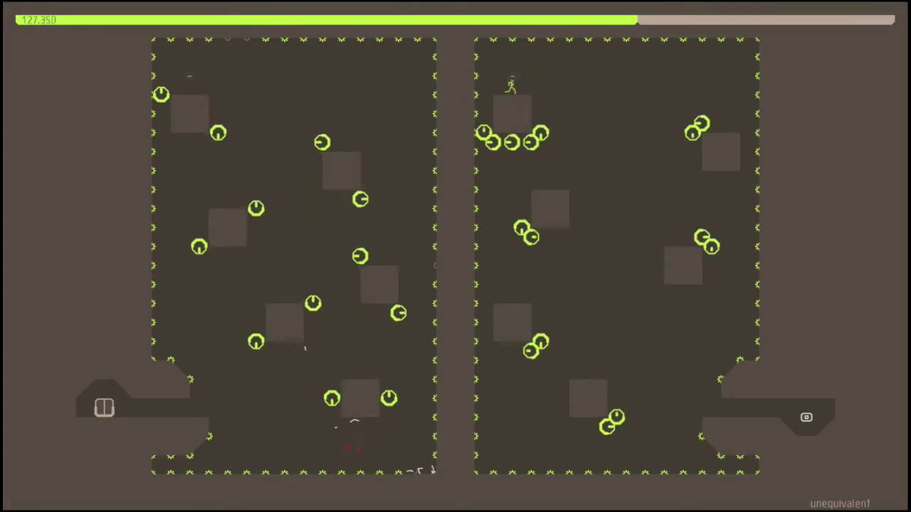
Retry and climb the left ninja toward the upper gold
{"action": "key", "text": "x"}
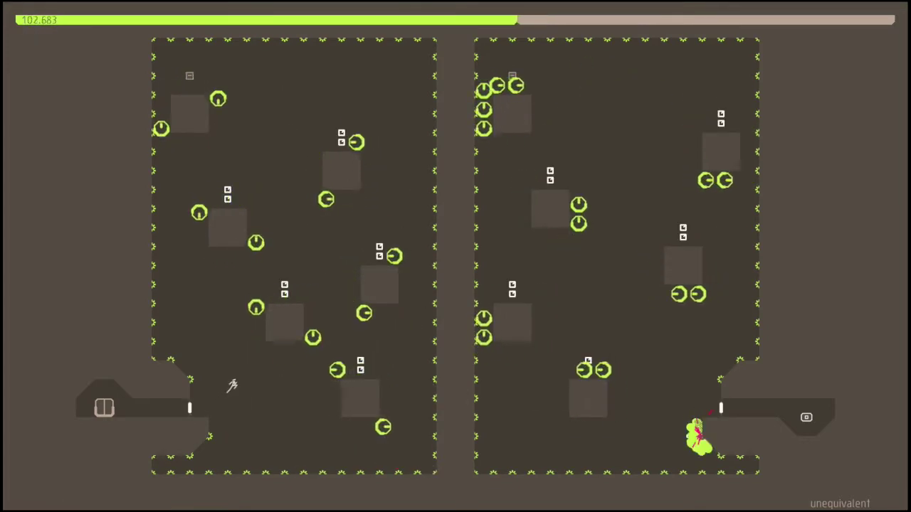
{"action": "key", "text": "Left"}
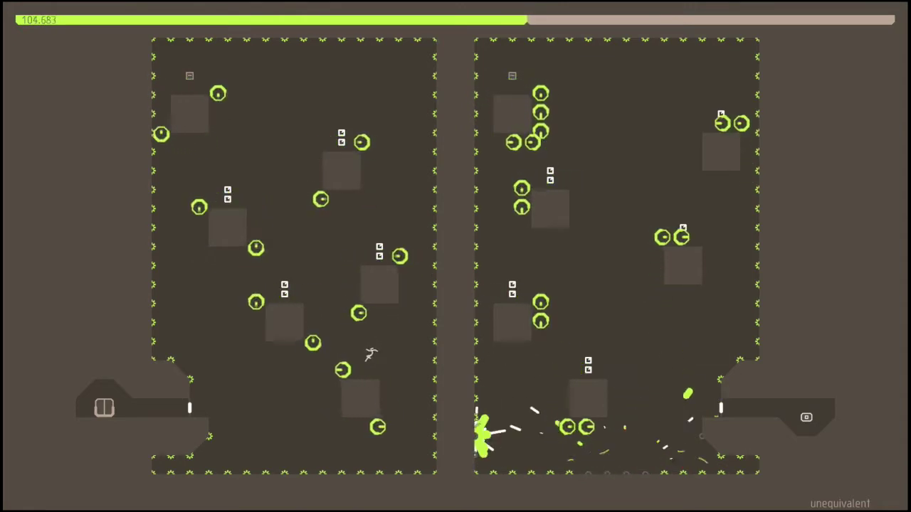
{"action": "key", "text": "Left"}
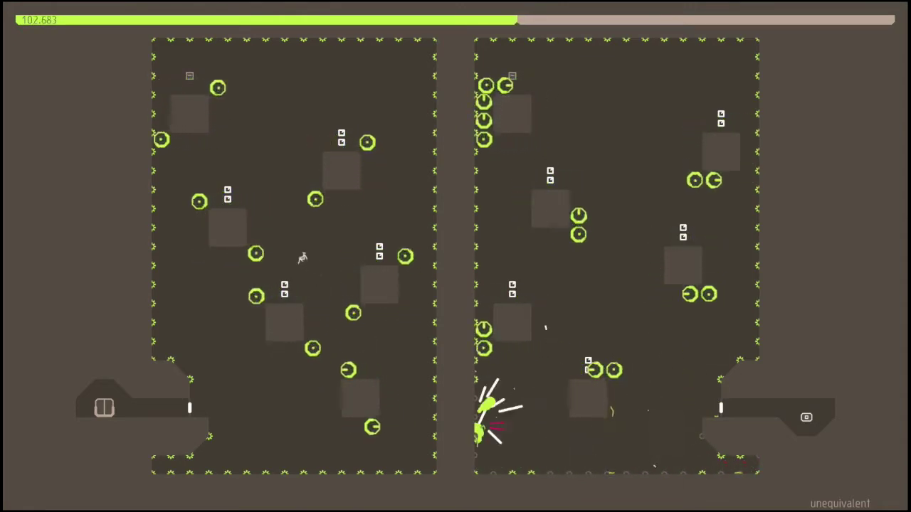
{"action": "key", "text": "Right"}
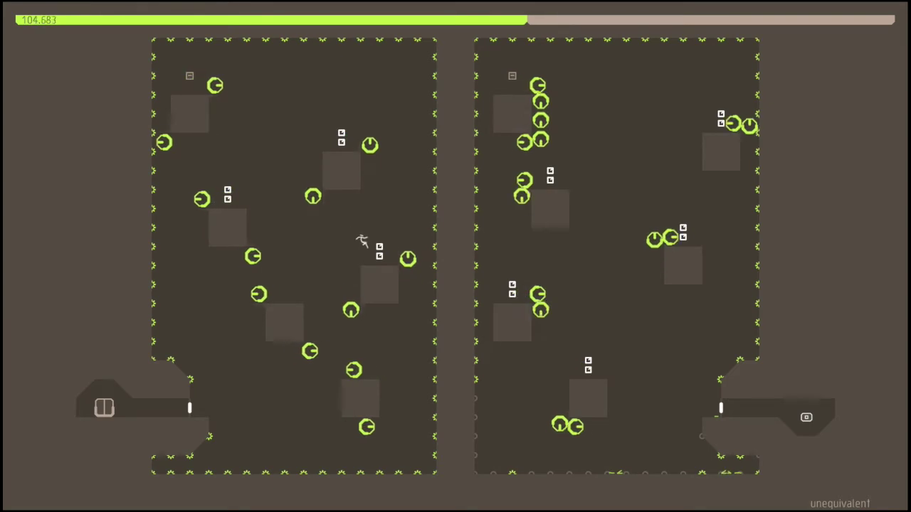
{"action": "key", "text": "Left"}
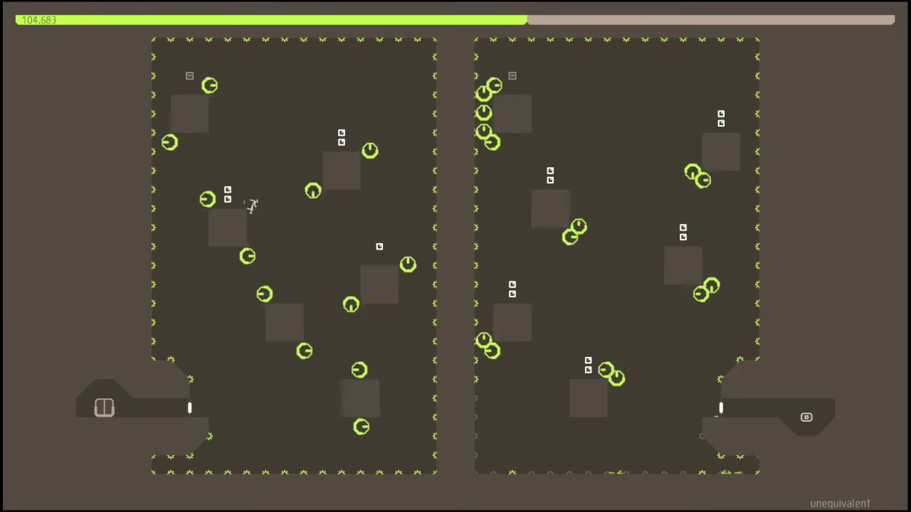
Retry three times, moving both ninjas past the drones and along the floor
{"action": "key", "text": "x"}
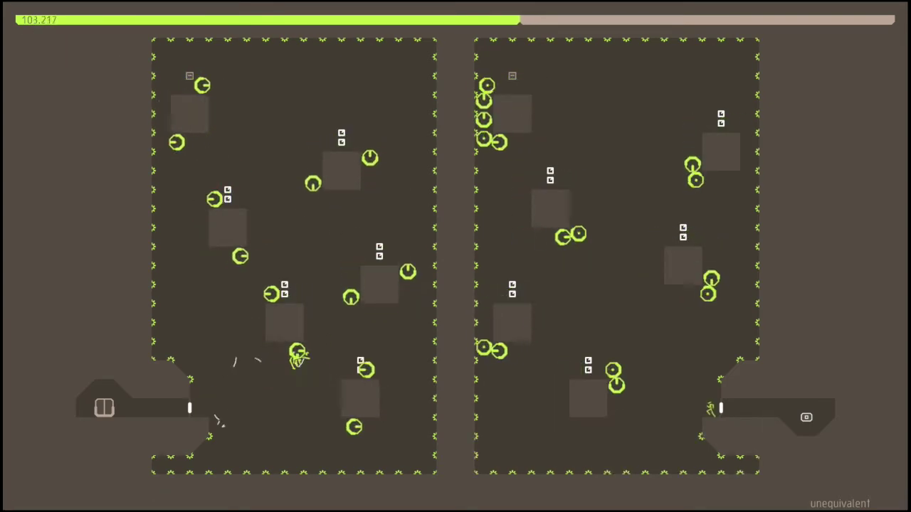
{"action": "key", "text": "x"}
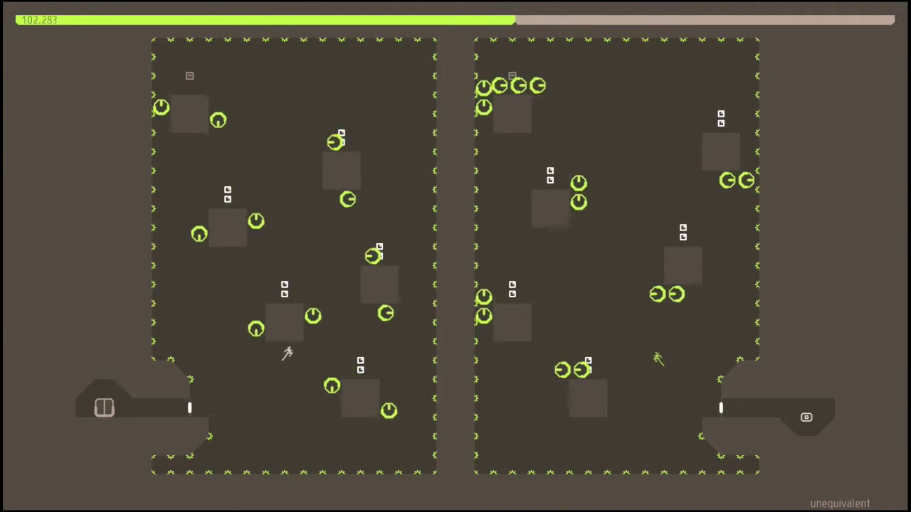
{"action": "key", "text": "x"}
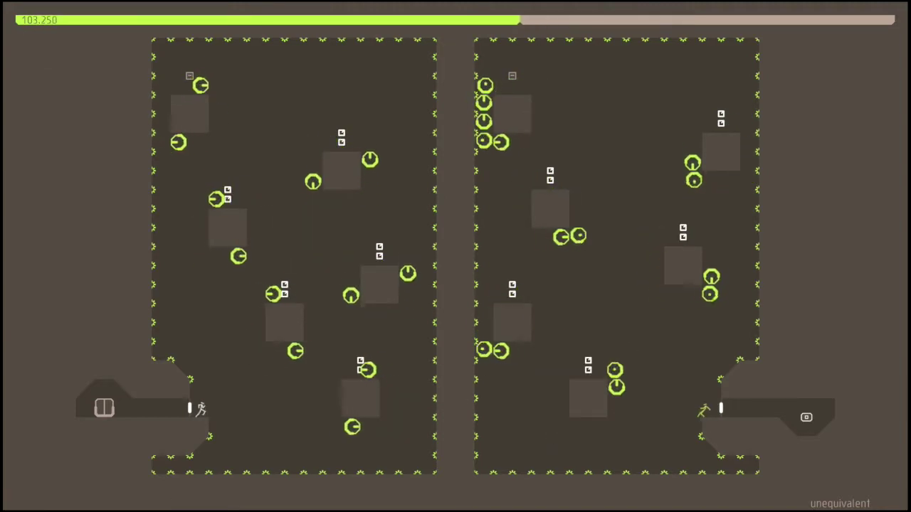
{"action": "key", "text": "z"}
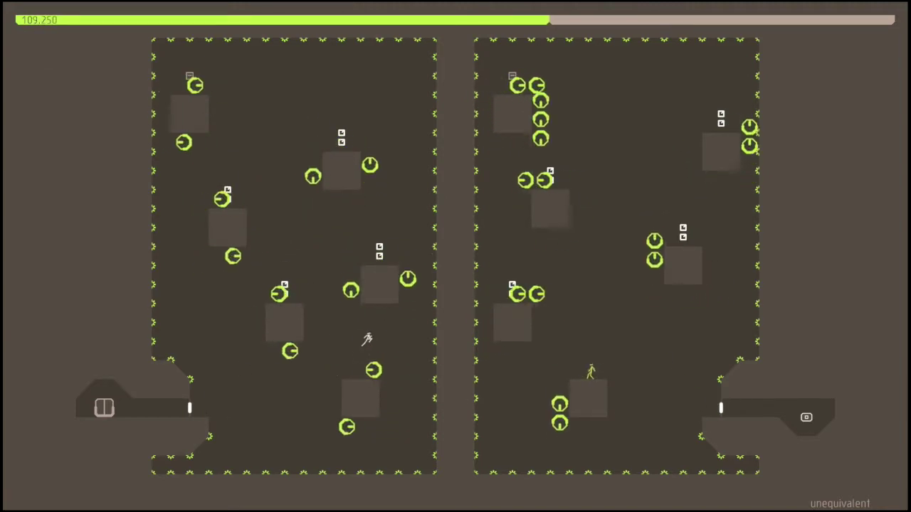
{"action": "key", "text": "Left"}
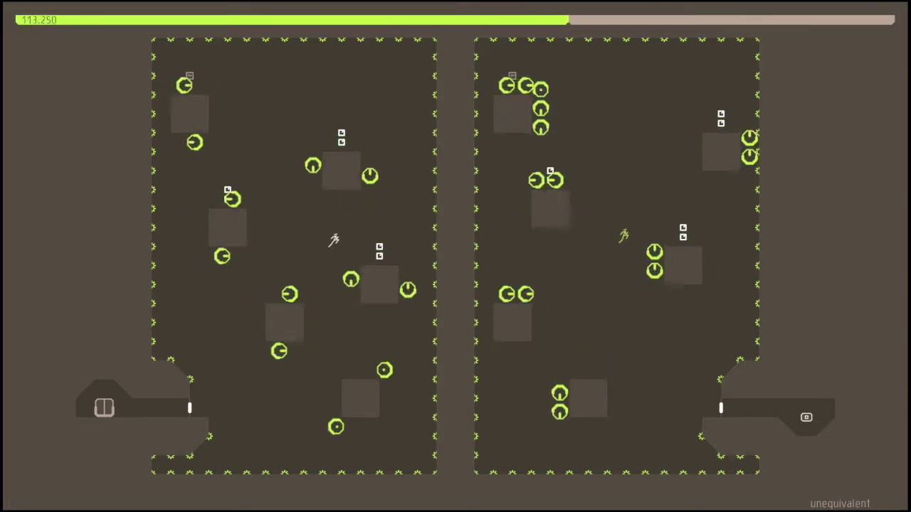
{"action": "key", "text": "Right"}
{"action": "key", "text": "Left"}
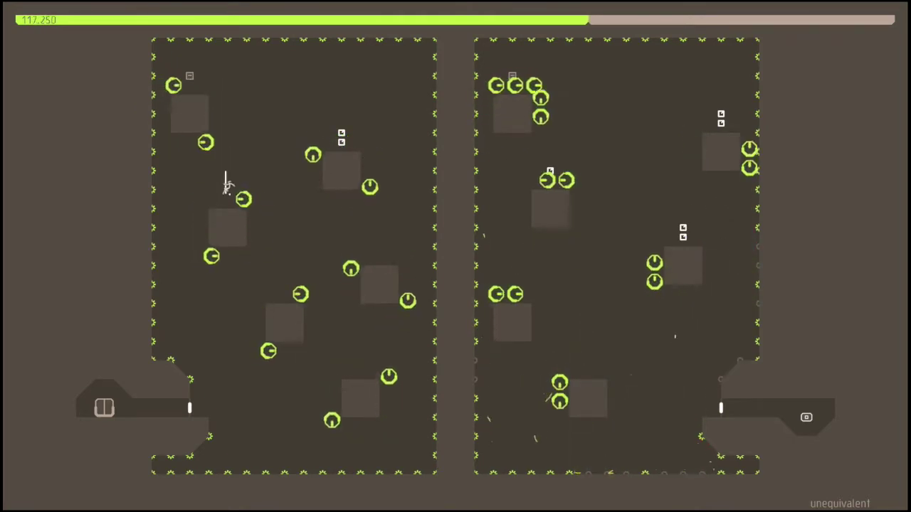
{"action": "key", "text": "Right"}
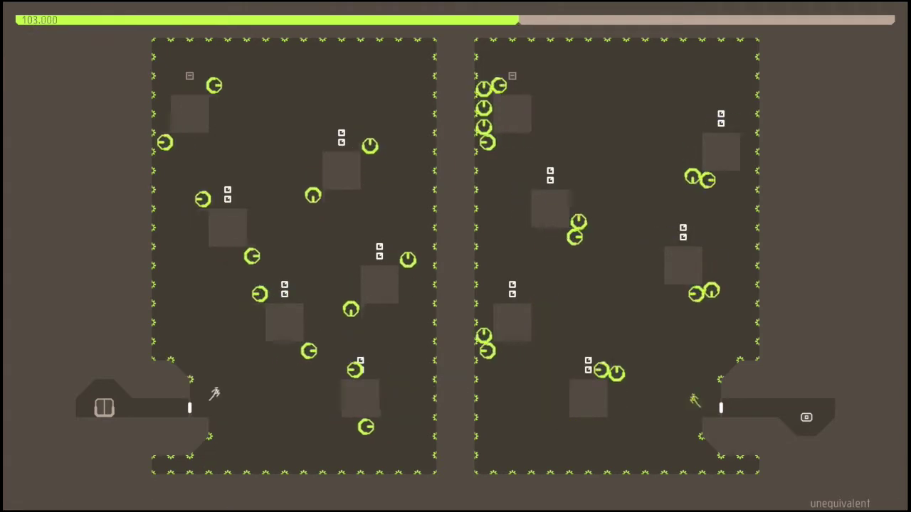
Jump both ninjas up toward the top-right gold and along the top edge
{"action": "key", "text": "Up"}
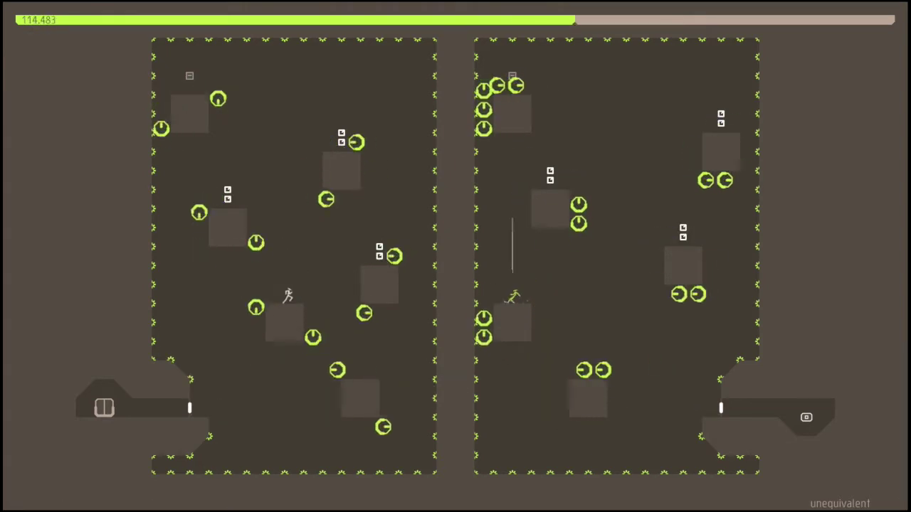
{"action": "key", "text": "Right"}
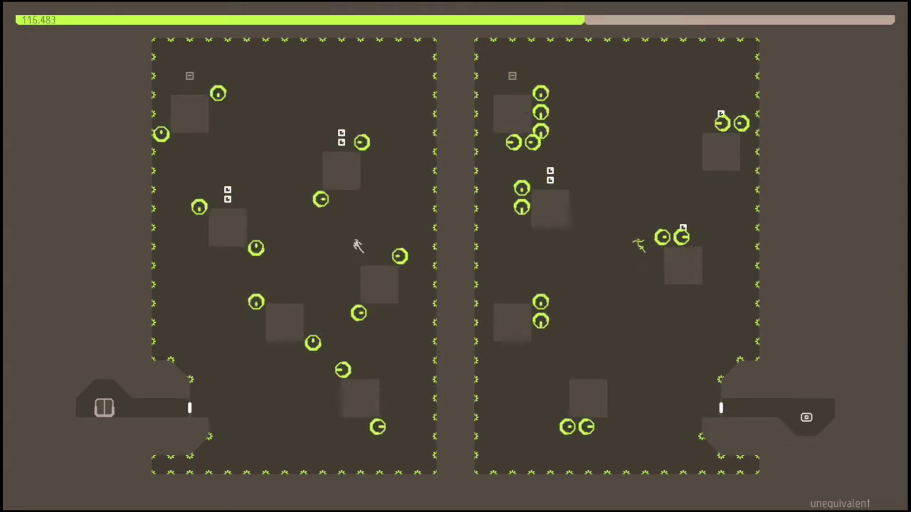
{"action": "key", "text": "Left"}
{"action": "key", "text": "Up"}
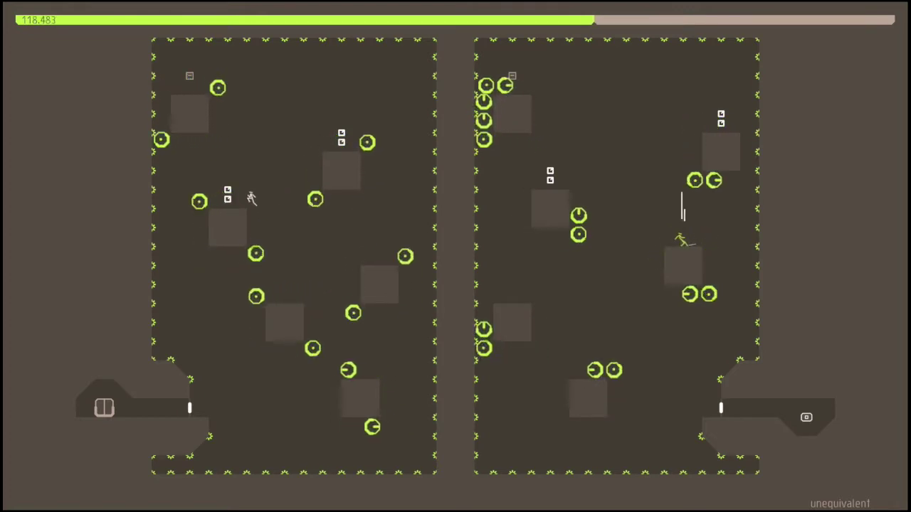
{"action": "key", "text": "Up"}
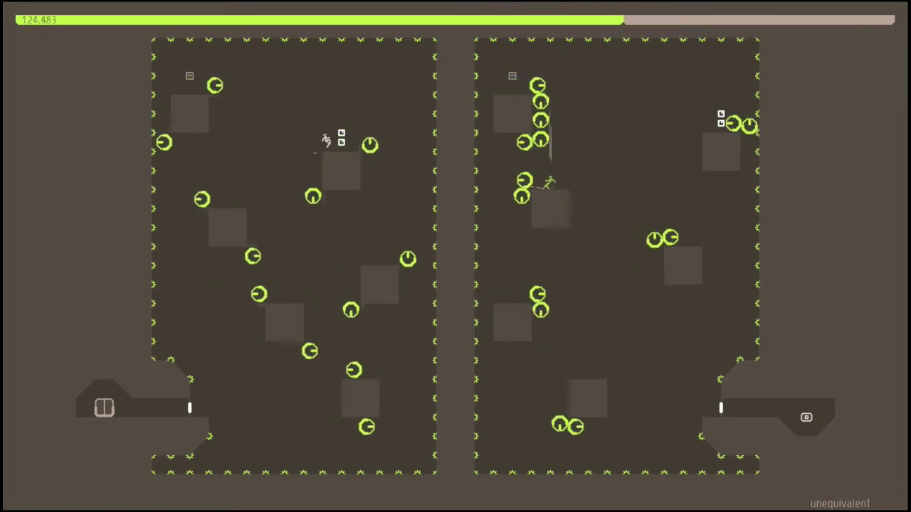
{"action": "key", "text": "Up"}
{"action": "key", "text": "Right"}
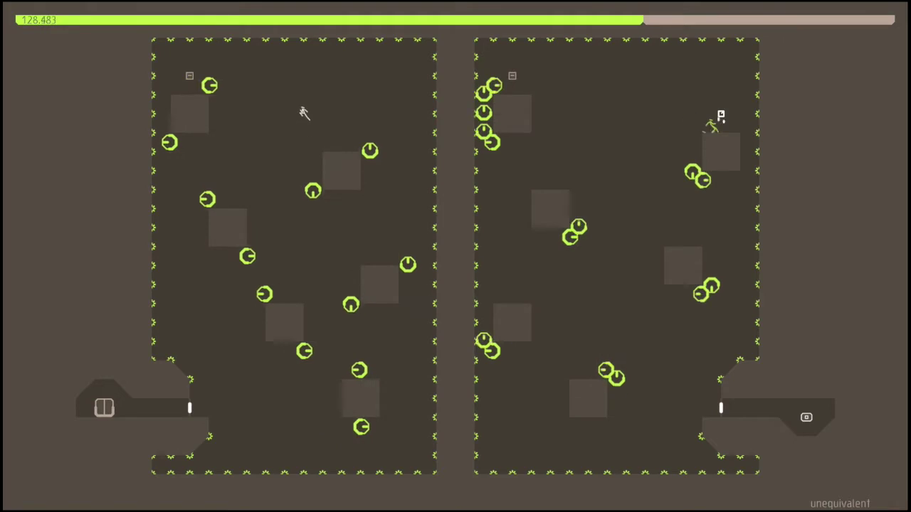
{"action": "key", "text": "Left"}
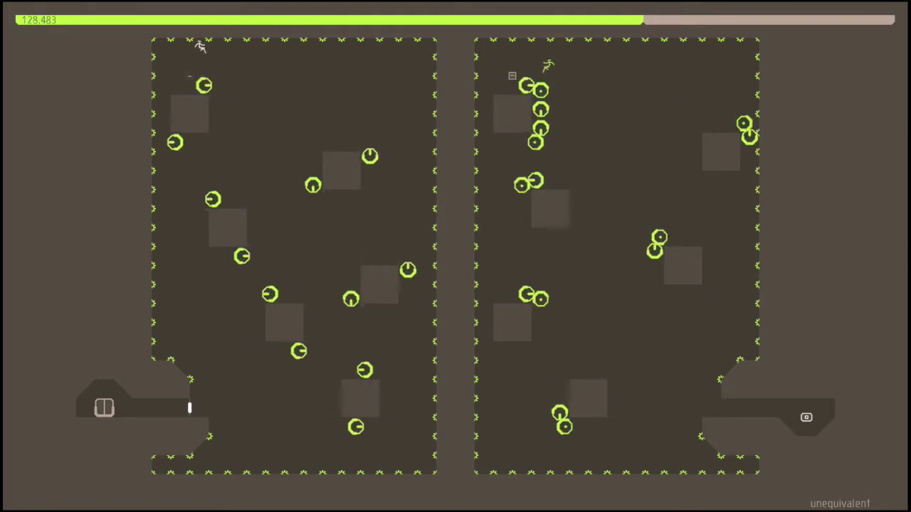
Restart and run both ninjas through the drone field toward the upper blocks
{"action": "key", "text": "r"}
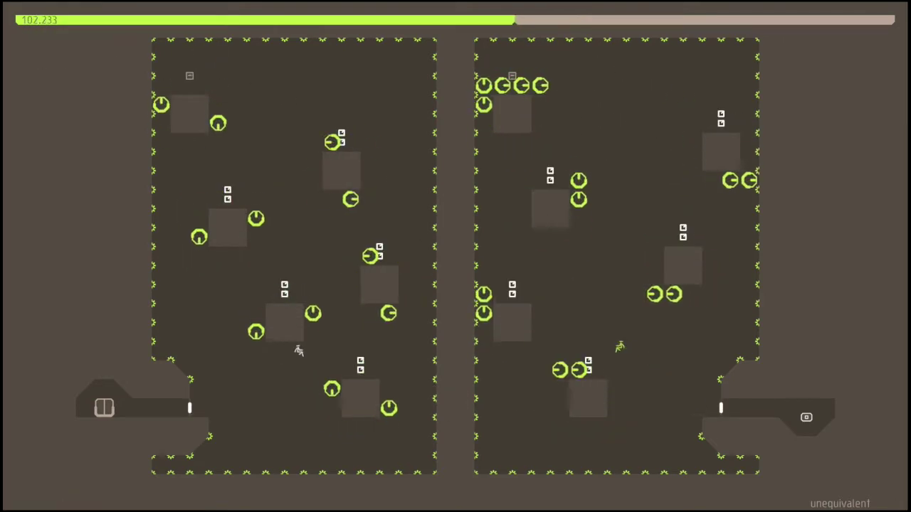
{"action": "key", "text": "Right"}
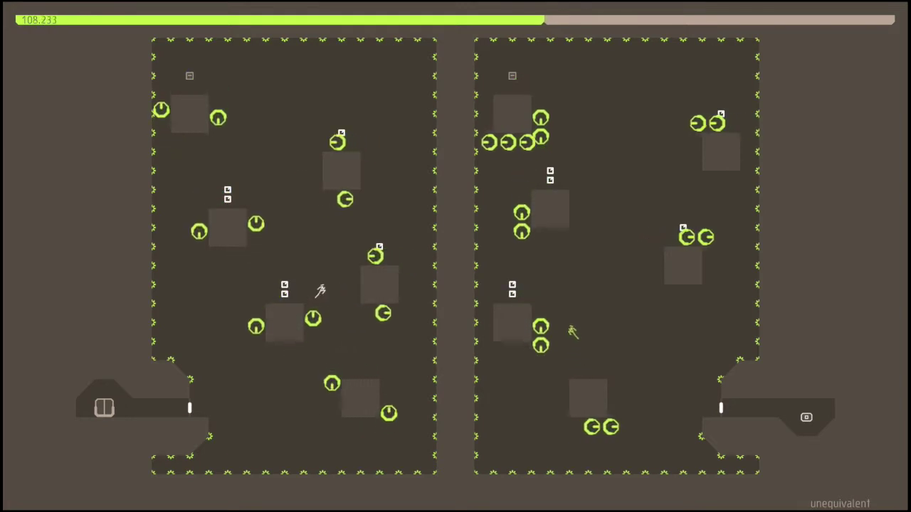
{"action": "key", "text": "Left"}
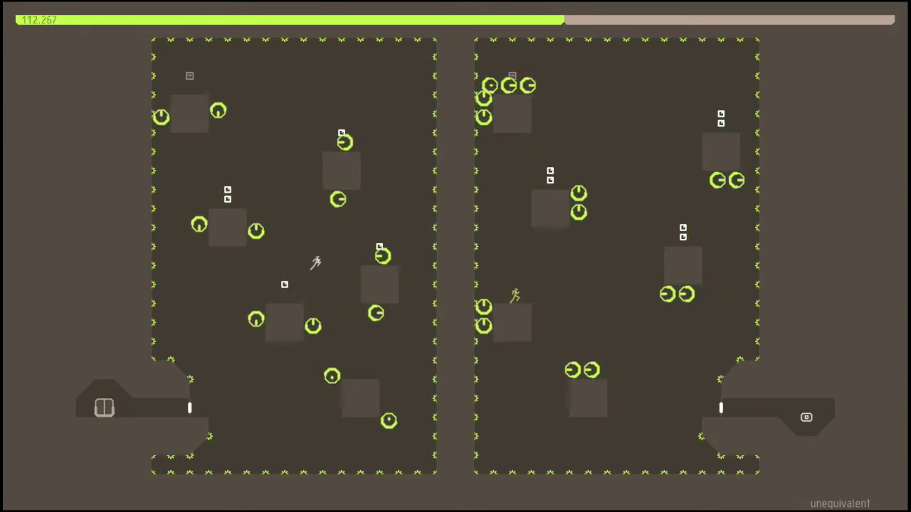
{"action": "key", "text": "Right"}
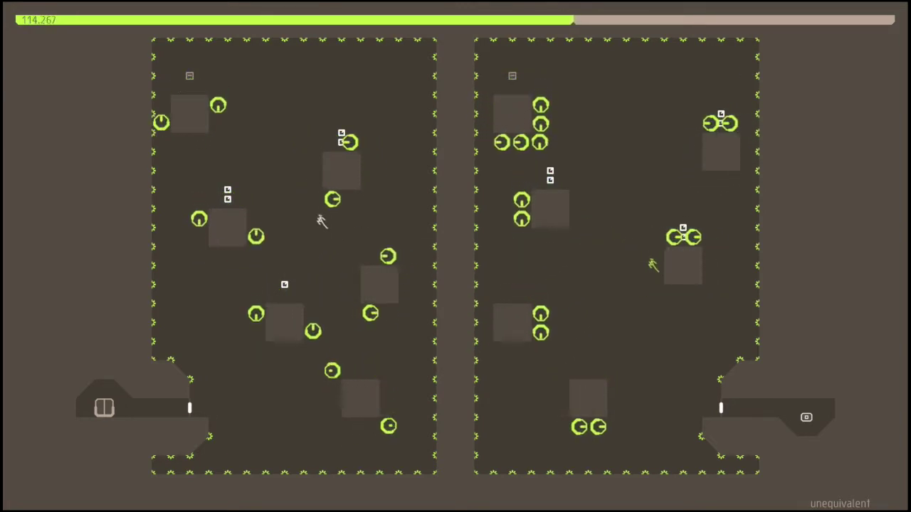
Retry 'unequivalent' and run both ninjas from the spawn toward the blocks until death
{"action": "key", "text": "x"}
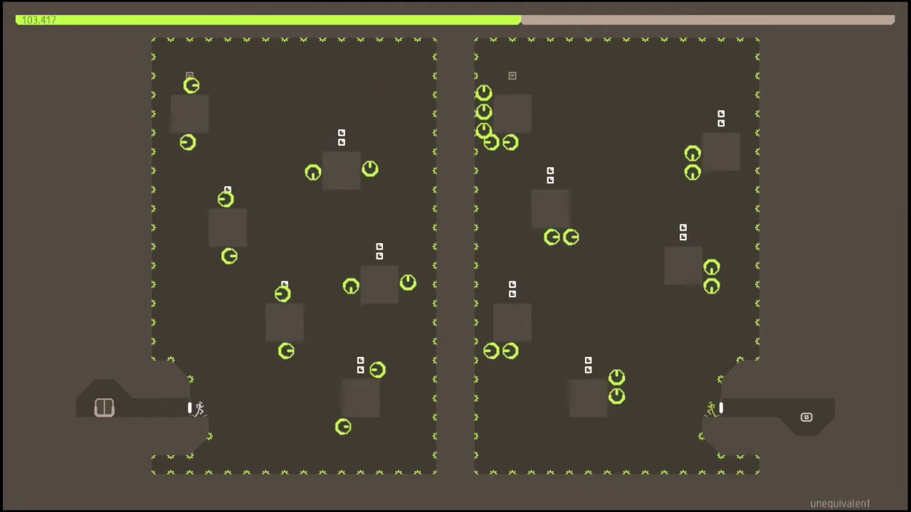
{"action": "key", "text": "Right"}
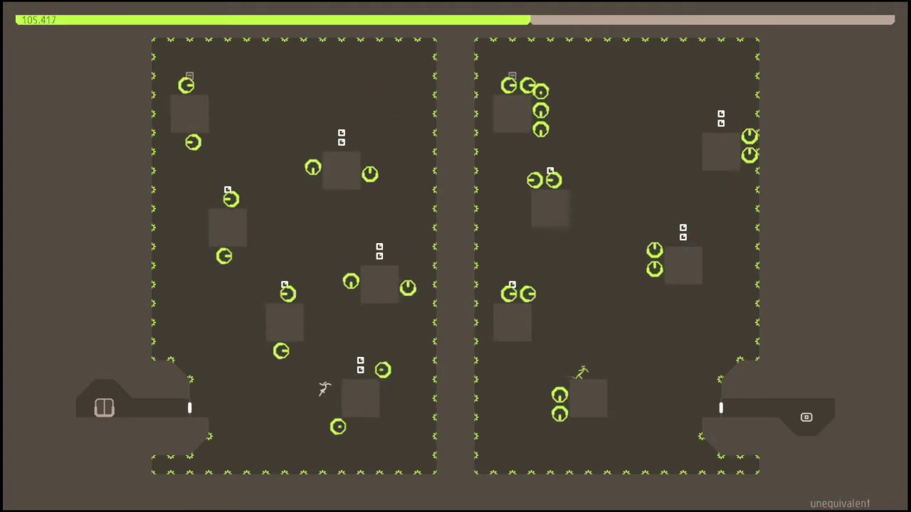
{"action": "key", "text": "Left"}
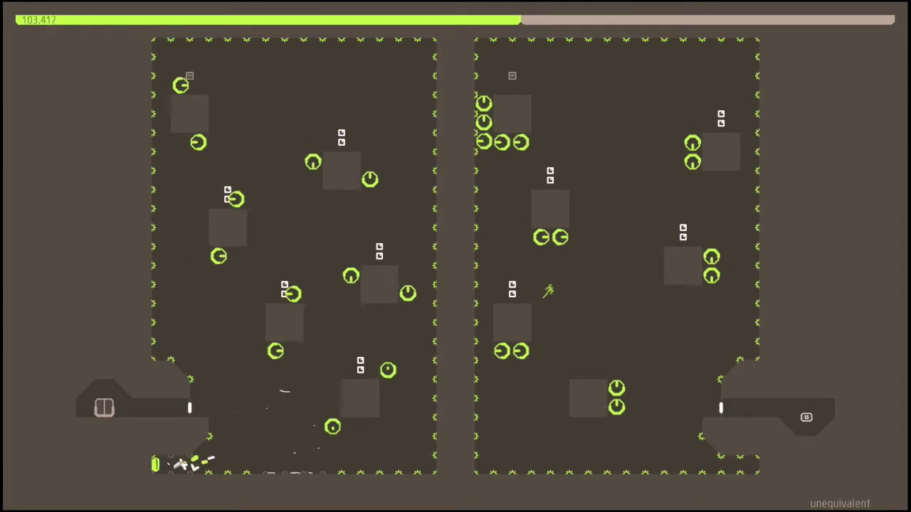
{"action": "key", "text": "x"}
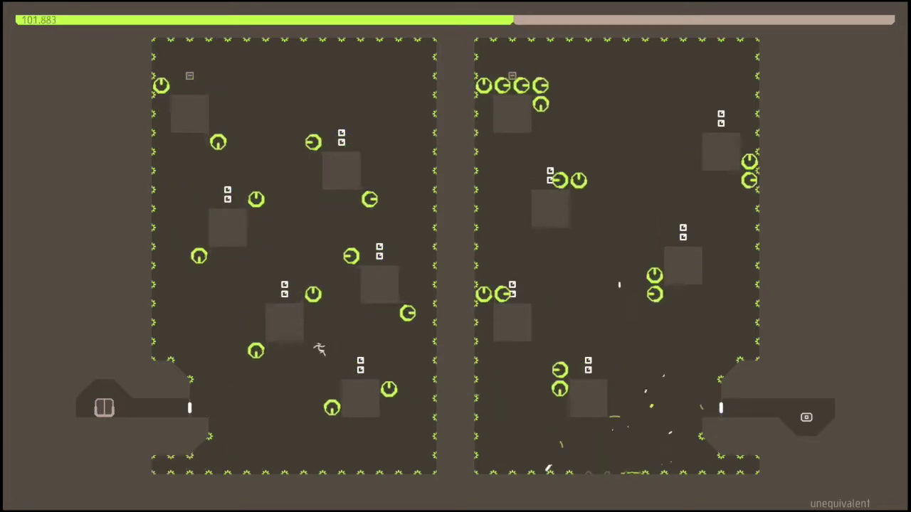
Restart repeatedly as each ninja dies, pushing both into the level and toward upper platforms
{"action": "key", "text": "x"}
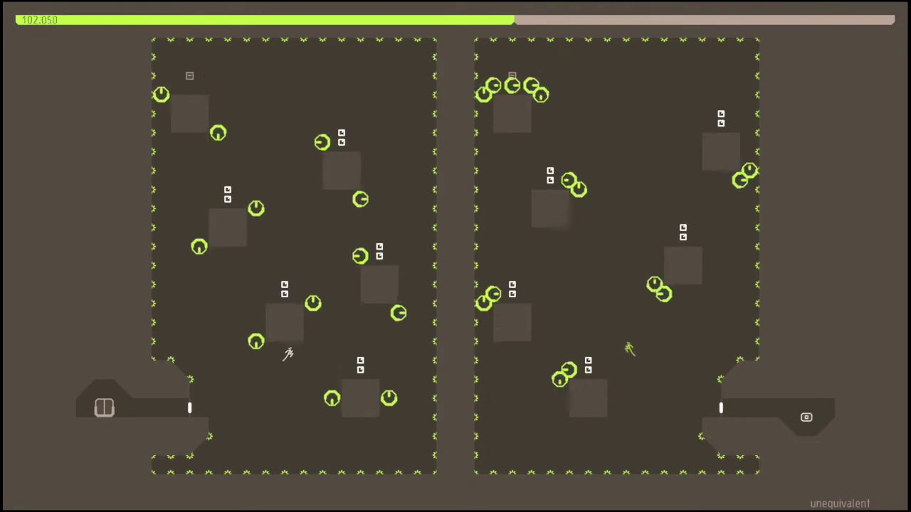
{"action": "key", "text": "x"}
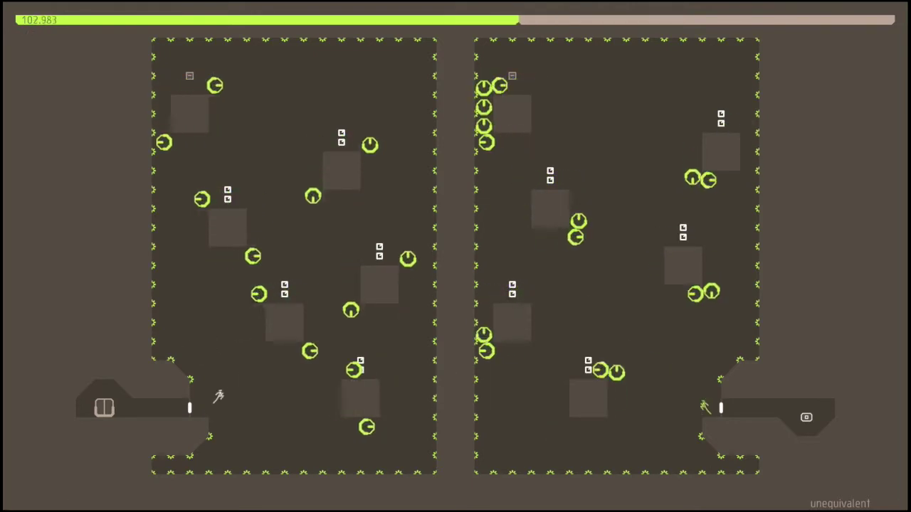
{"action": "key", "text": "Right"}
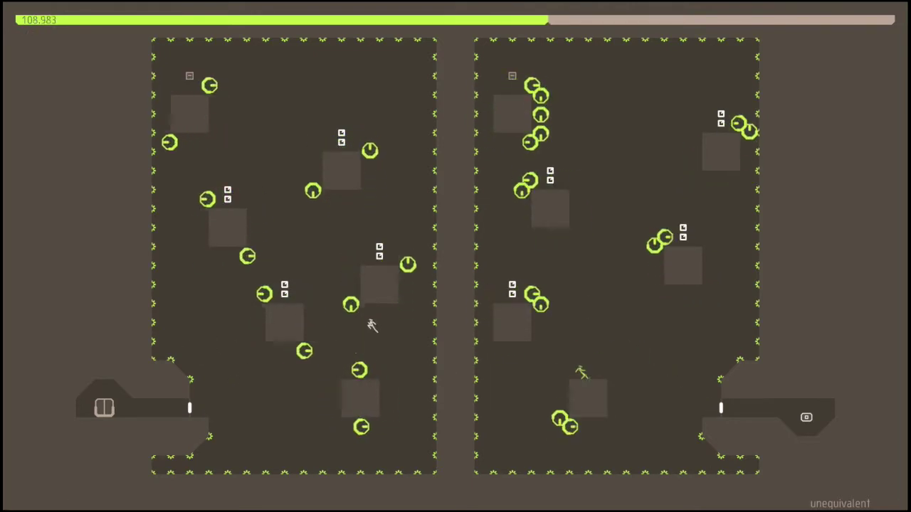
{"action": "key", "text": "x"}
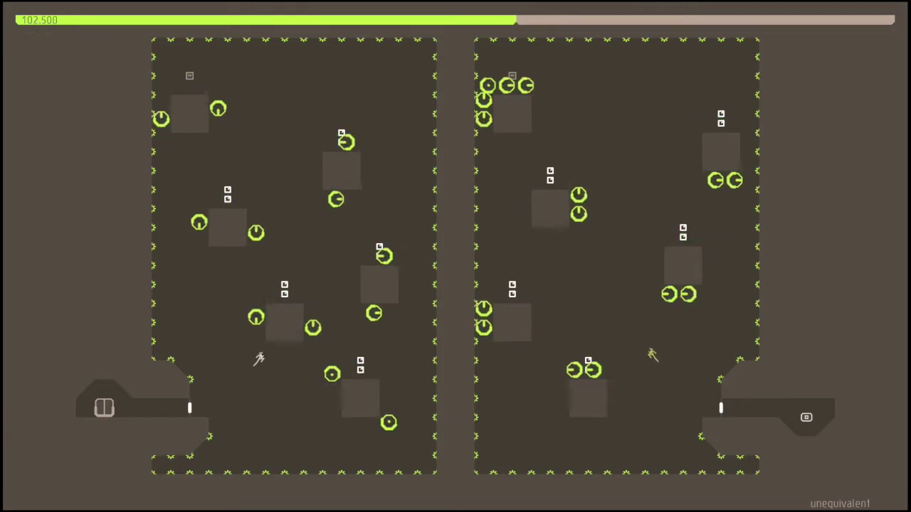
{"action": "key", "text": "Left"}
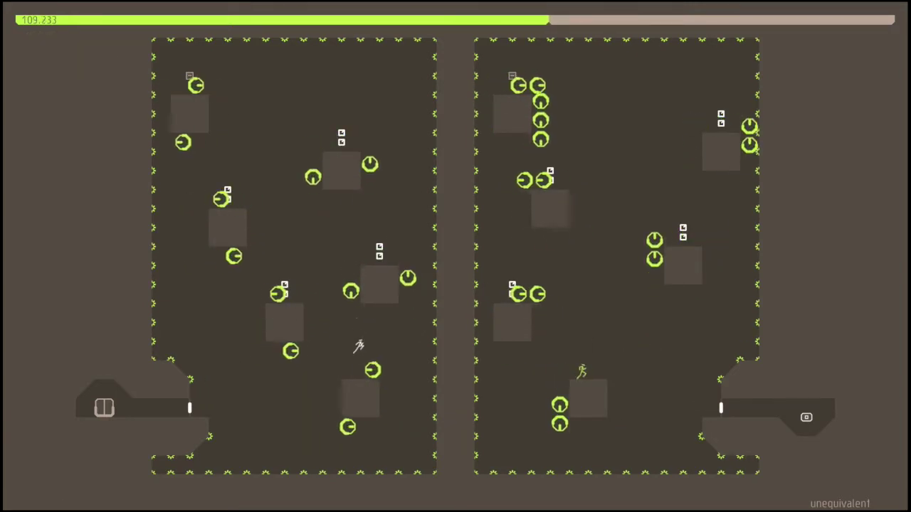
{"action": "key", "text": "x"}
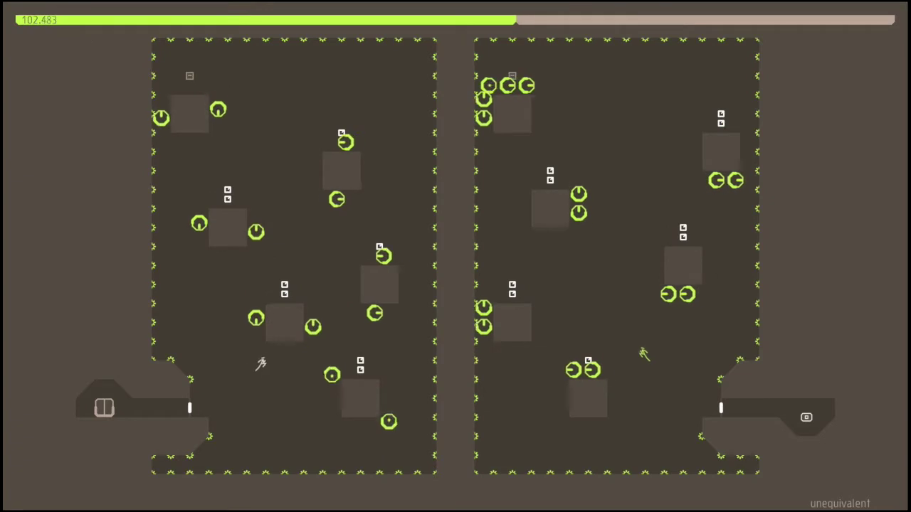
{"action": "key", "text": "x"}
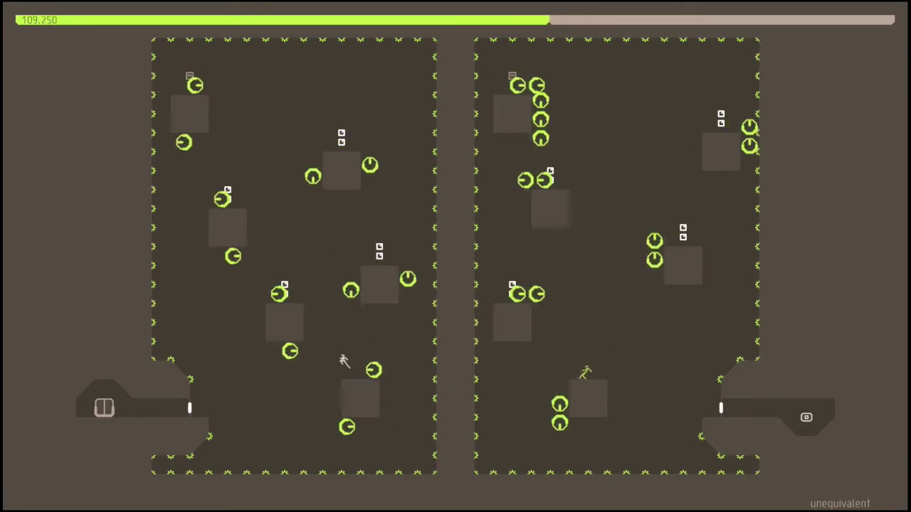
Climb both ninjas up the level with repeated jumps toward the top gold
{"action": "key", "text": "Left"}
{"action": "key", "text": "z"}
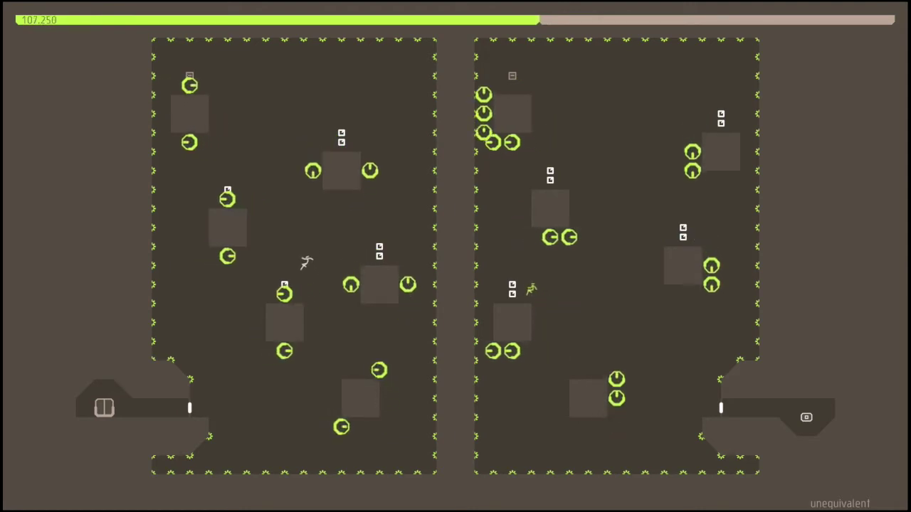
{"action": "key", "text": "Right"}
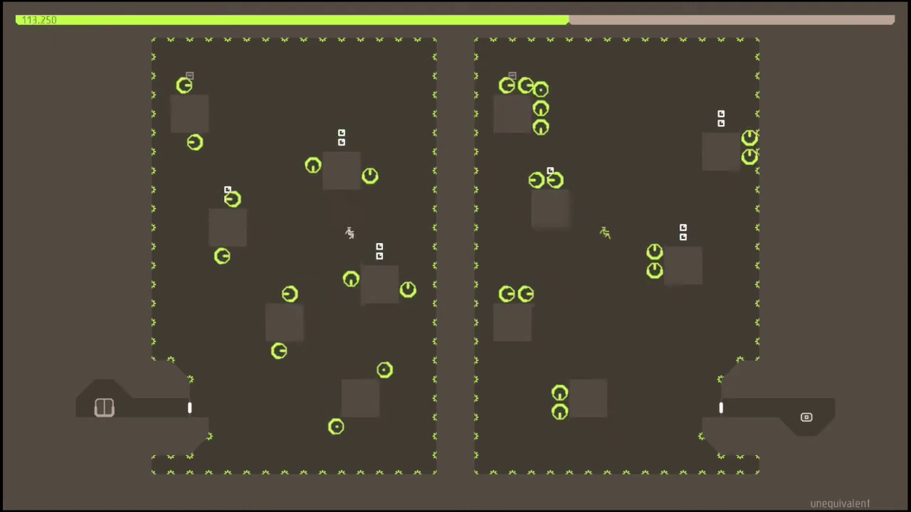
{"action": "key", "text": "z"}
{"action": "key", "text": "Left"}
{"action": "key", "text": "z"}
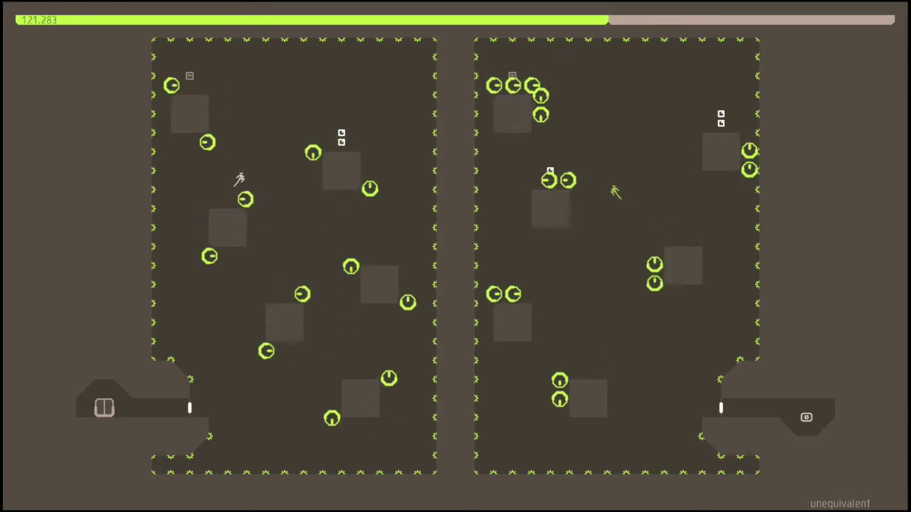
{"action": "key", "text": "Right"}
{"action": "key", "text": "z"}
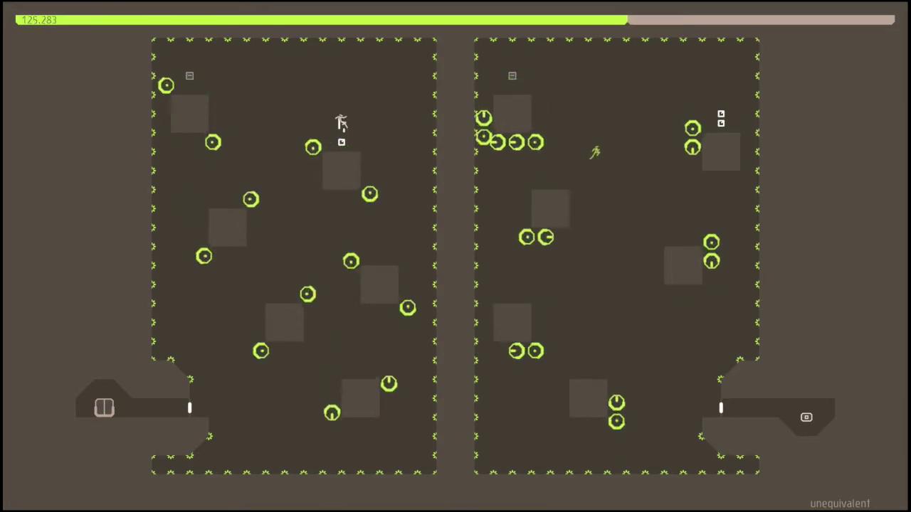
{"action": "key", "text": "Right"}
{"action": "key", "text": "z"}
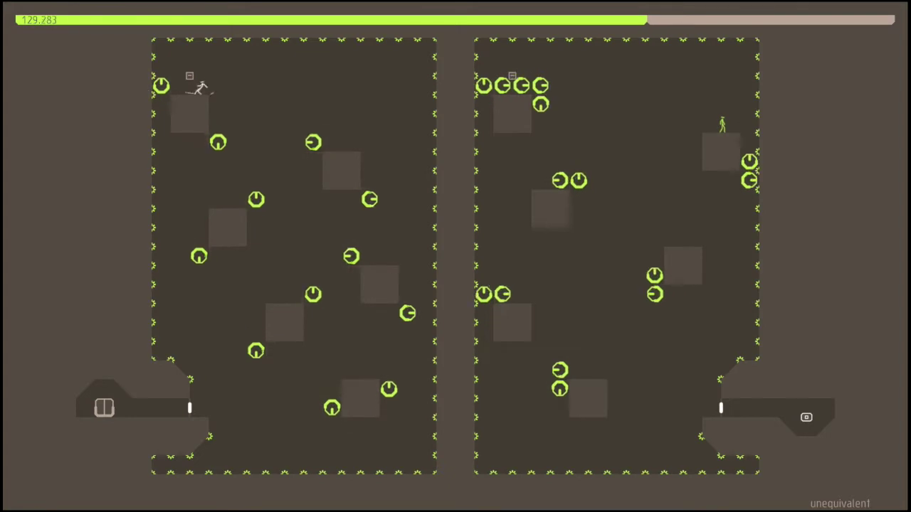
{"action": "key", "text": "z"}
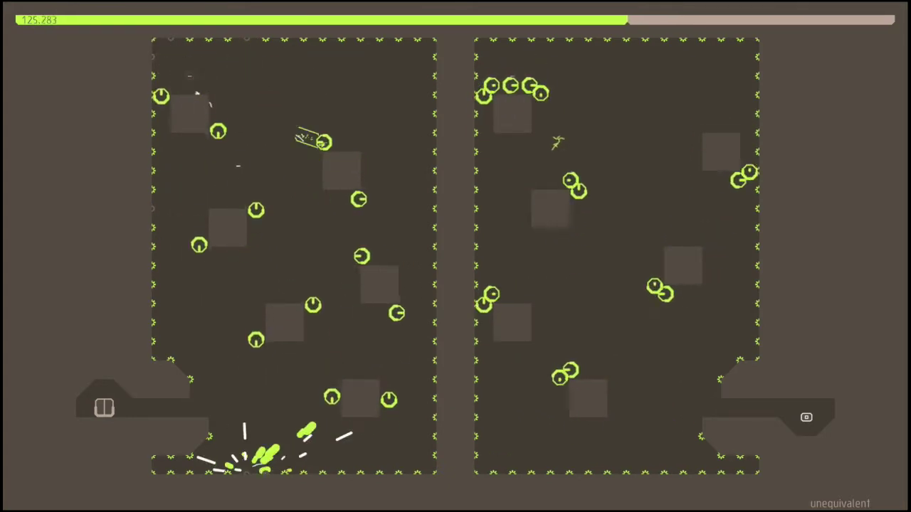
Restart after both ninjas die, climb toward the top-left, and retry after another death
{"action": "key", "text": "z"}
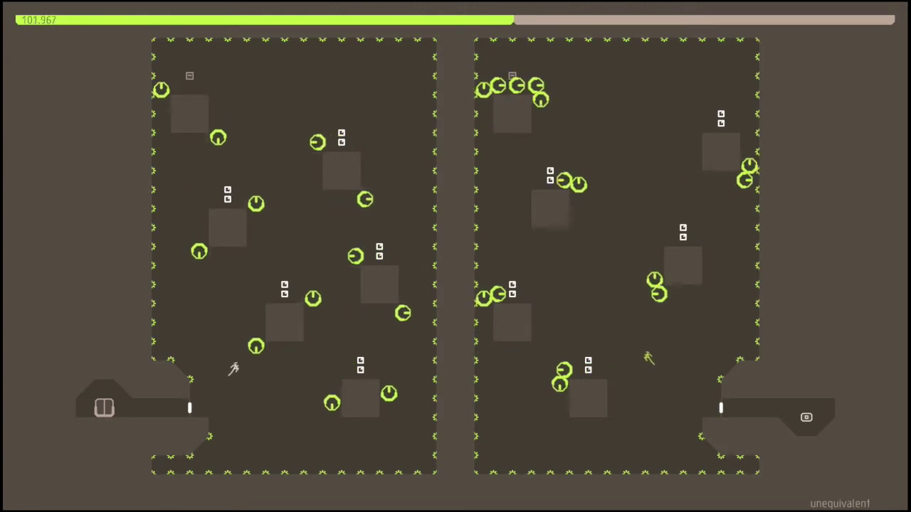
{"action": "key", "text": "z"}
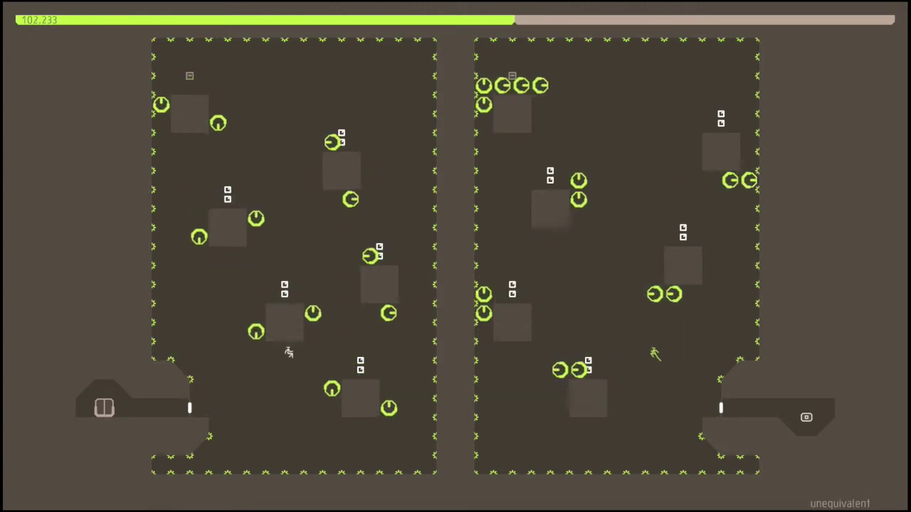
{"action": "key", "text": "Left"}
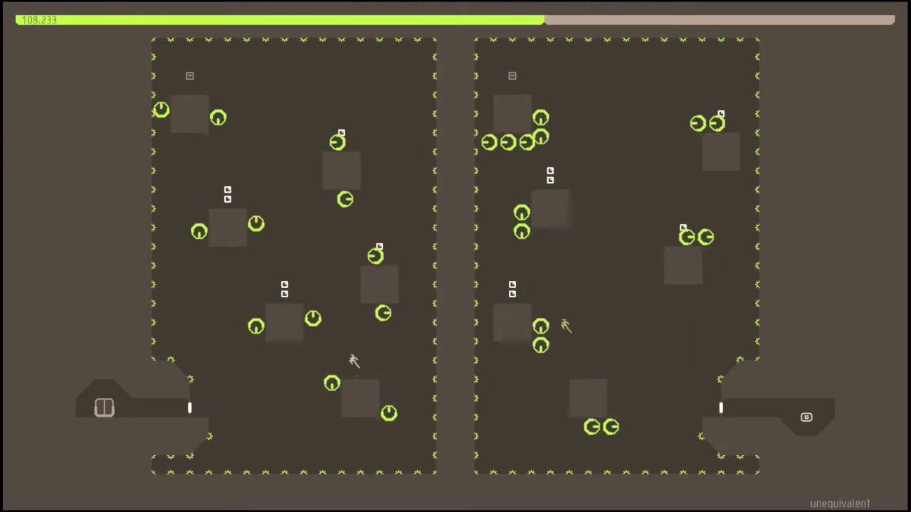
{"action": "key", "text": "Up"}
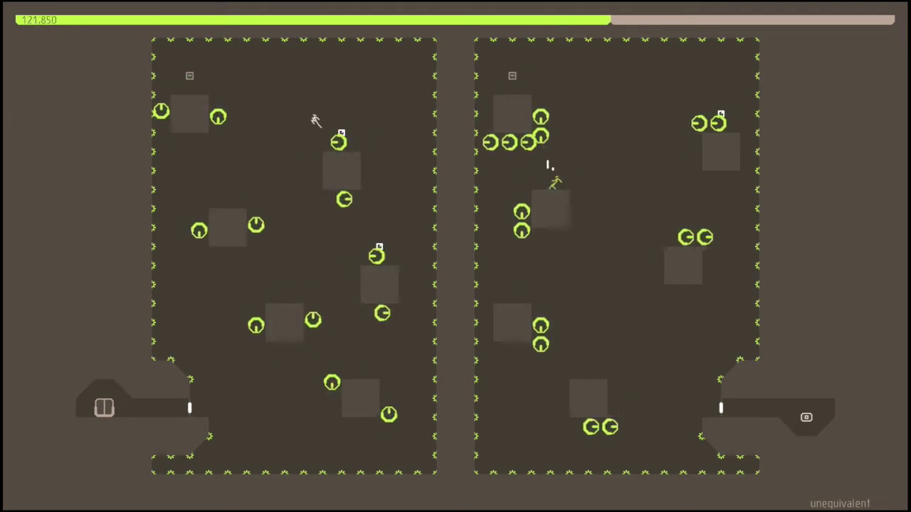
{"action": "key", "text": "Left"}
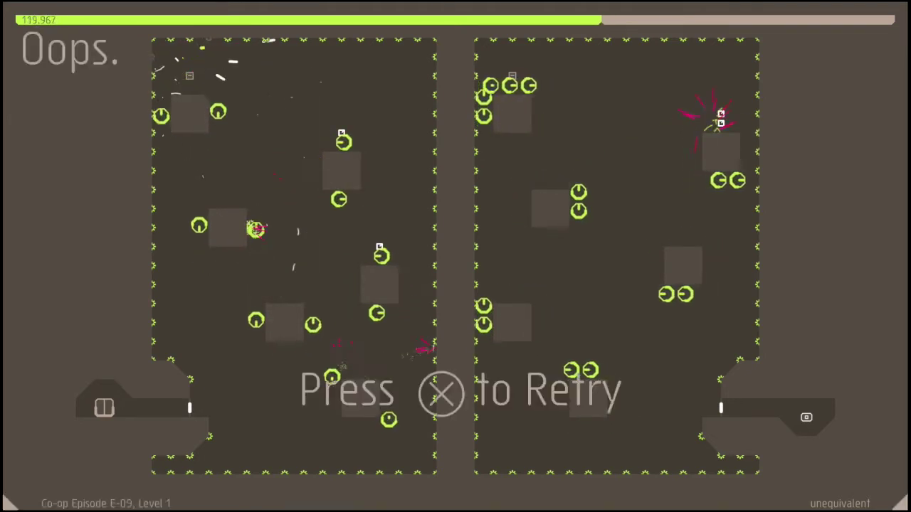
{"action": "key", "text": "x"}
Guide both ninjas down and up to the top corners to clear 'unequivalent'
{"action": "key", "text": "Right"}
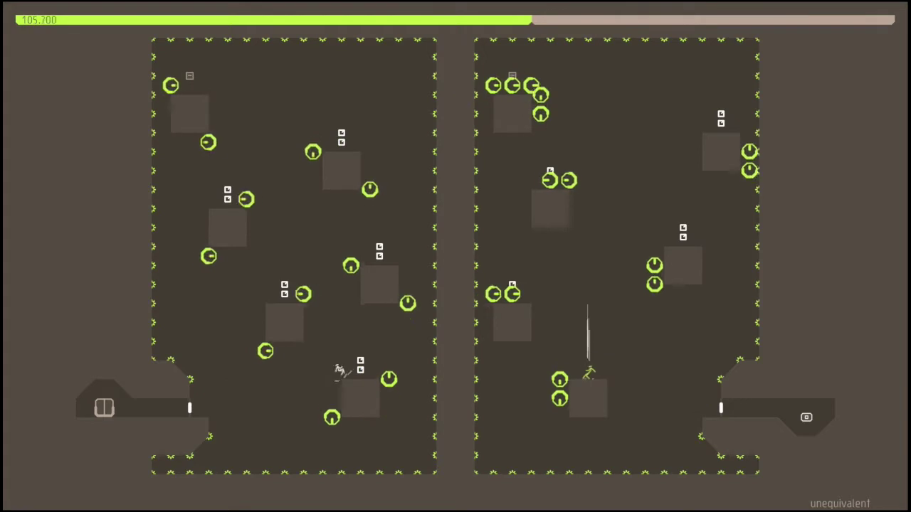
{"action": "key", "text": "Right"}
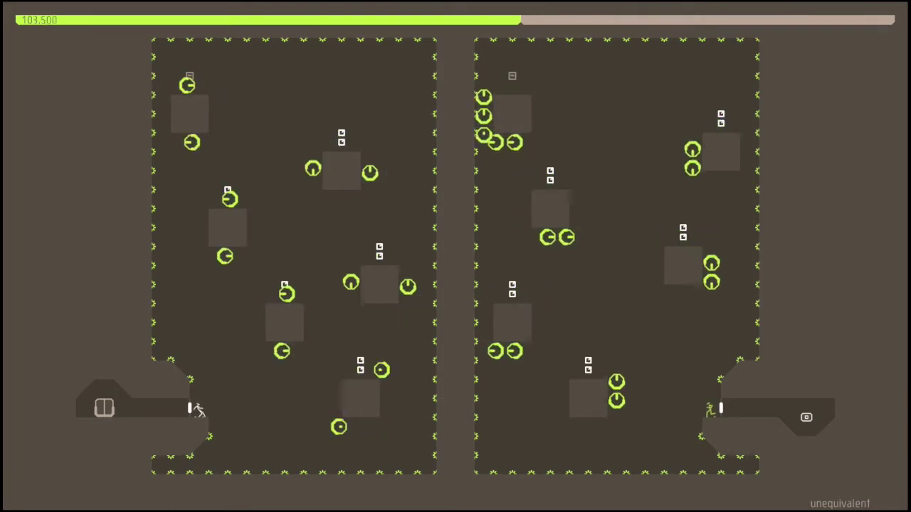
{"action": "key", "text": "Up"}
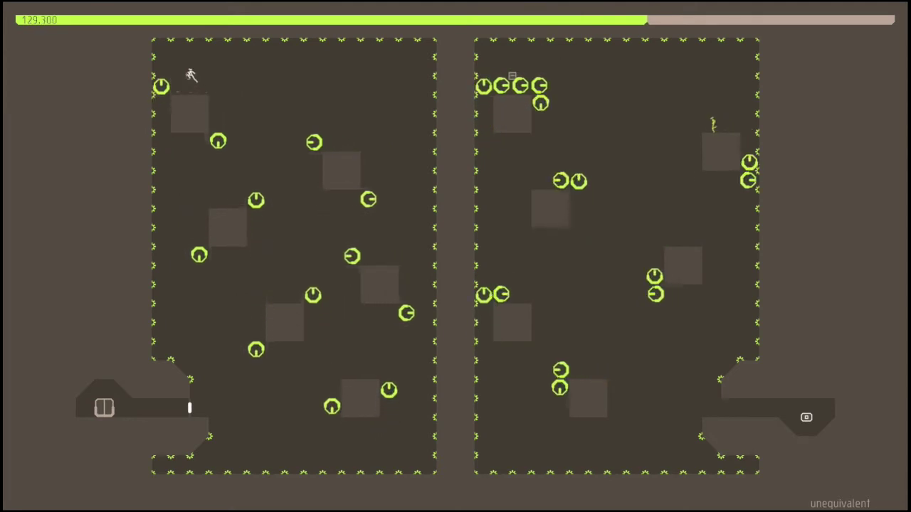
{"action": "key", "text": "Left"}
{"action": "key", "text": "Right"}
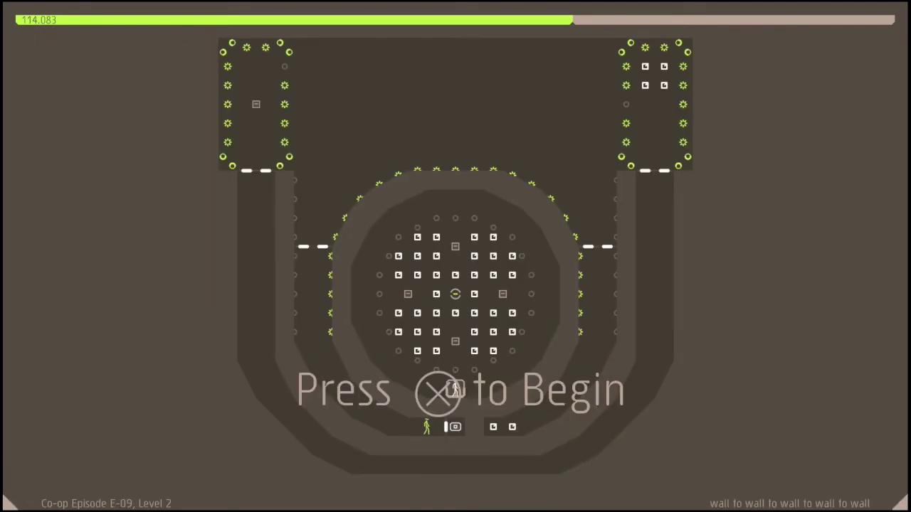
Start Level 2 'wall to wall' and run the ninja across the centre collecting gold
{"action": "key", "text": "x"}
{"action": "key", "text": "Right"}
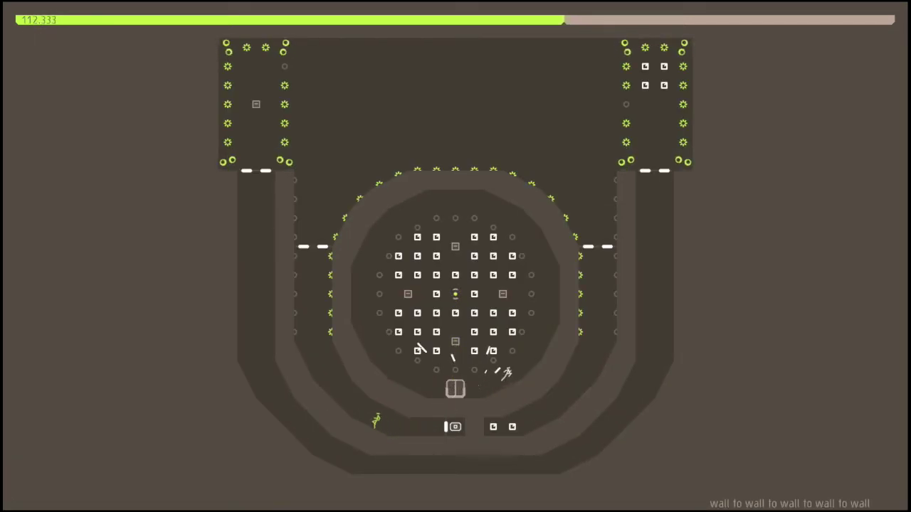
{"action": "key", "text": "shift"}
{"action": "key", "text": "Left"}
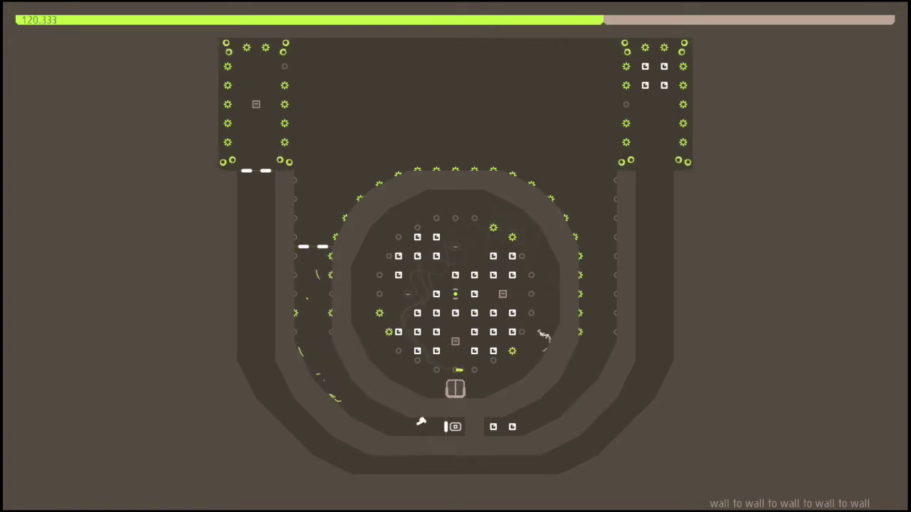
Respawn and run around the arena, collecting gold through the central mine field
{"action": "key", "text": "space"}
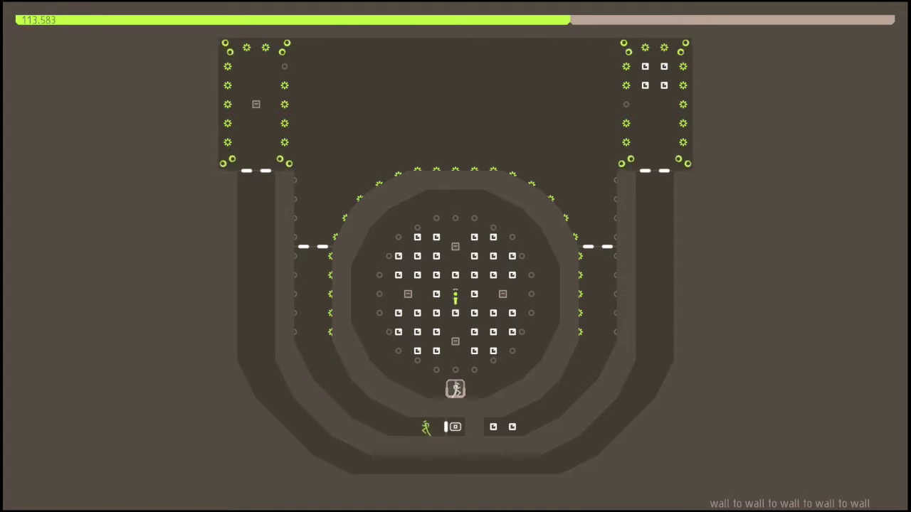
{"action": "key", "text": "Right"}
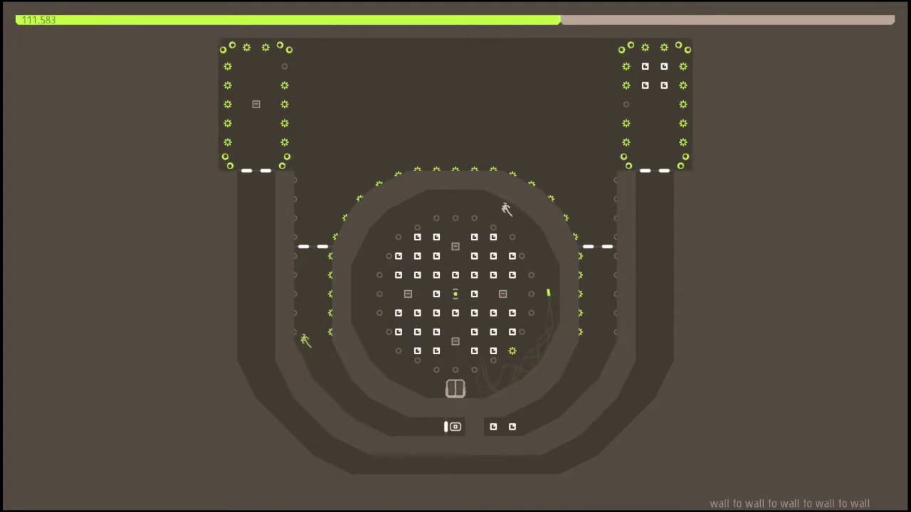
{"action": "key", "text": "Left"}
{"action": "key", "text": "Right"}
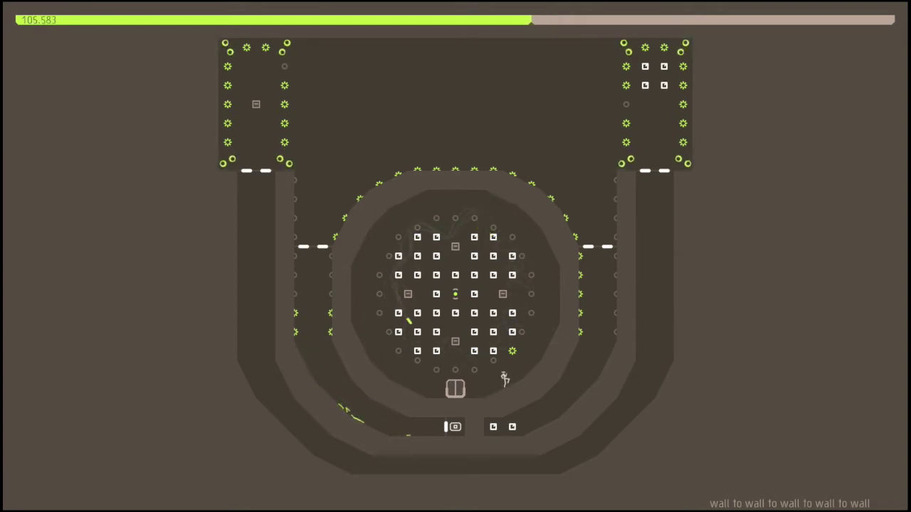
{"action": "key", "text": "Left"}
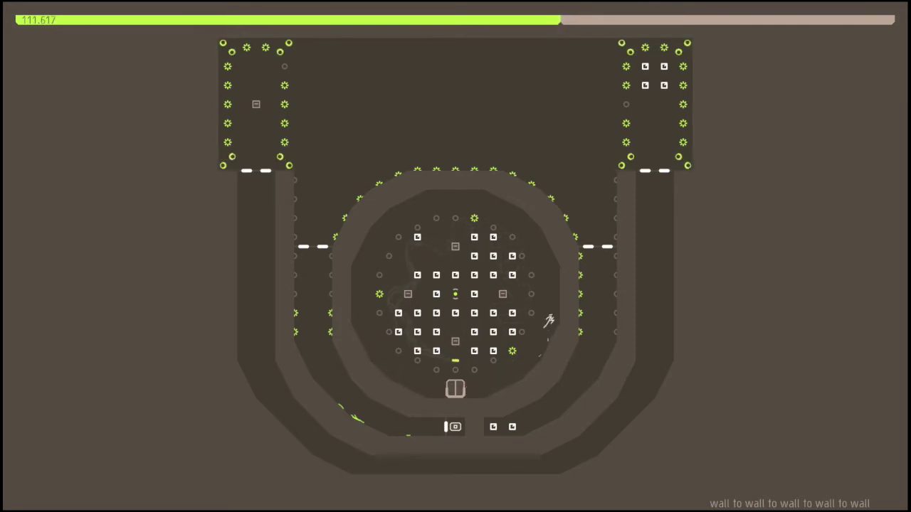
{"action": "key", "text": "Left"}
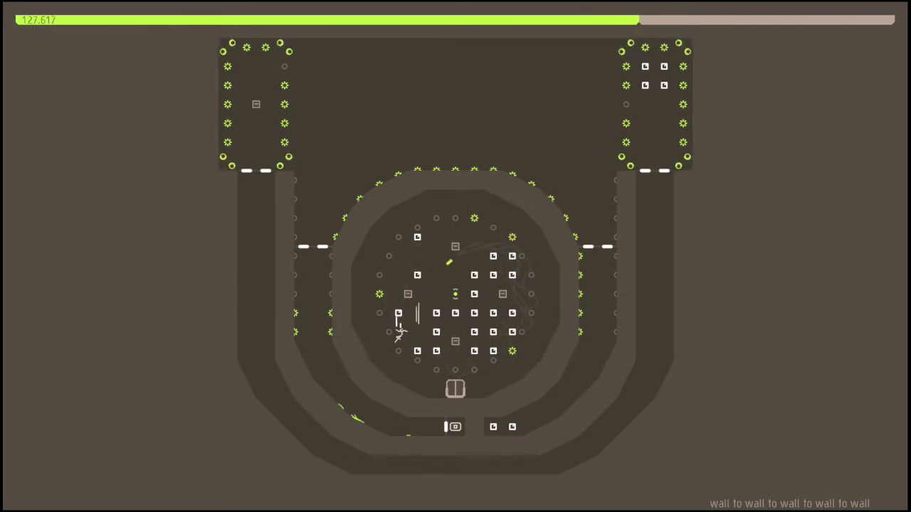
{"action": "key", "text": "x"}
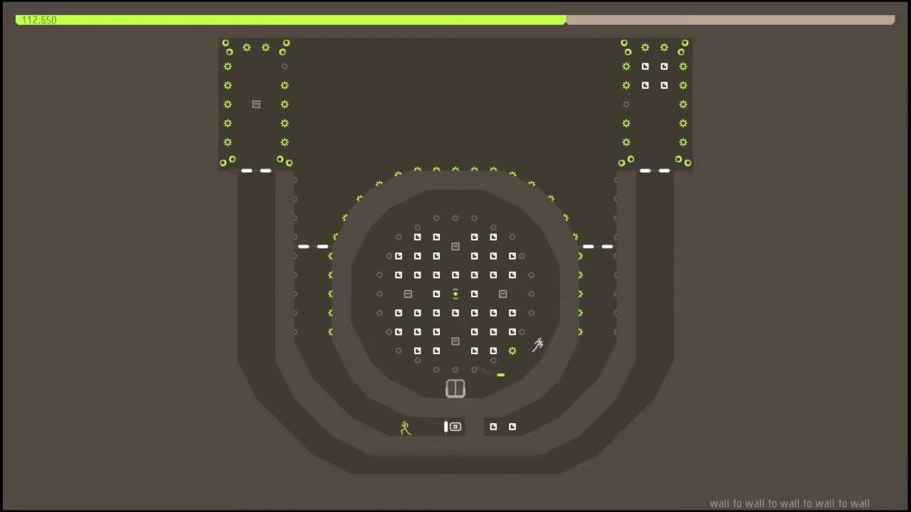
{"action": "key", "text": "Left"}
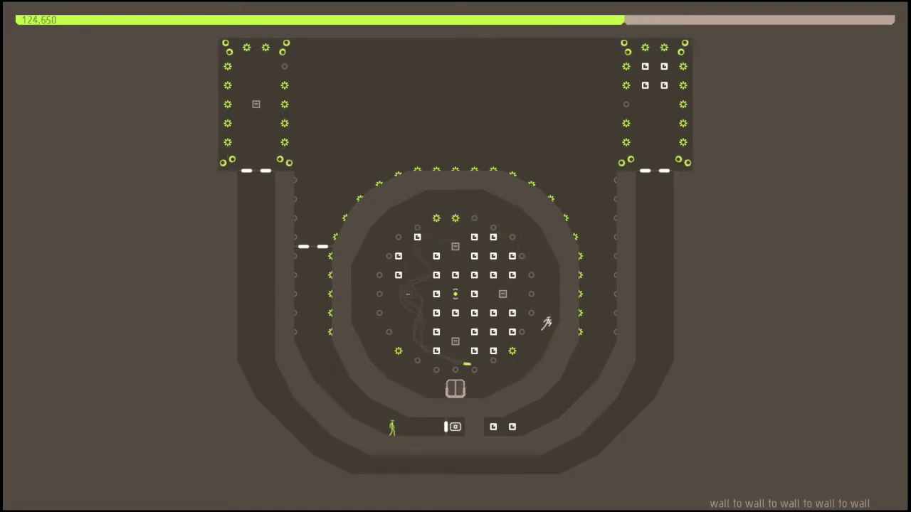
{"action": "key", "text": "Down"}
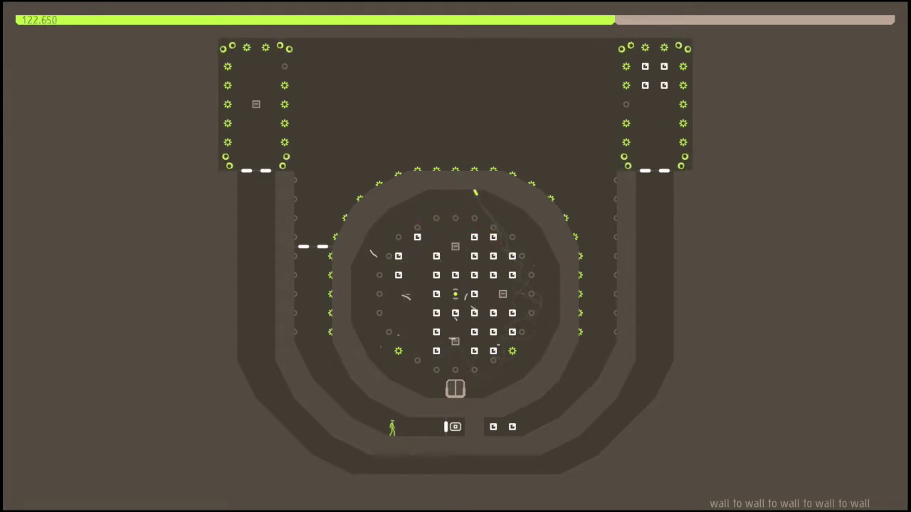
Retry after several deaths and collect gold along the central chamber's bottom rows
{"action": "key", "text": "x"}
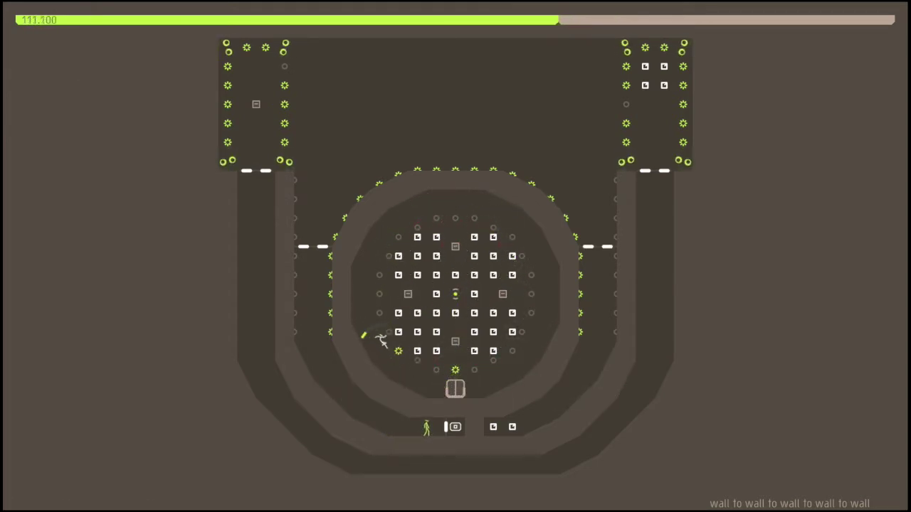
{"action": "key", "text": "x"}
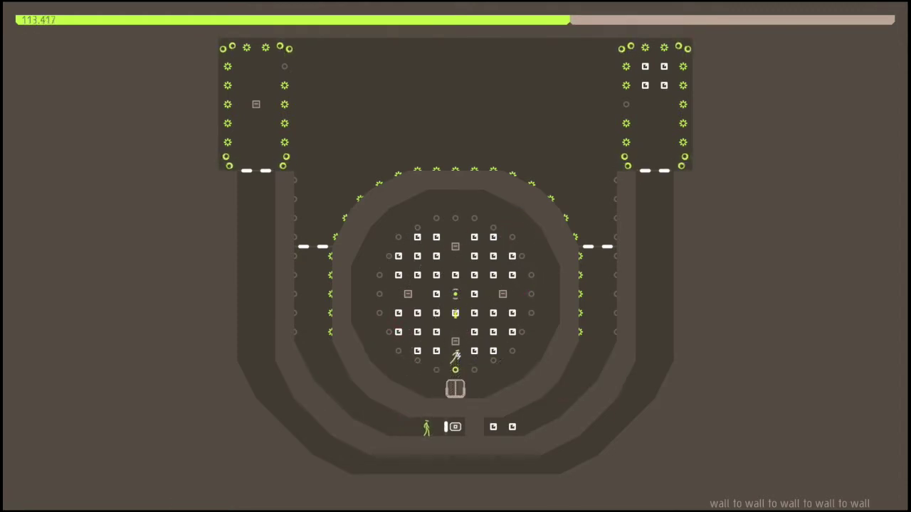
{"action": "key", "text": "z"}
{"action": "key", "text": "x"}
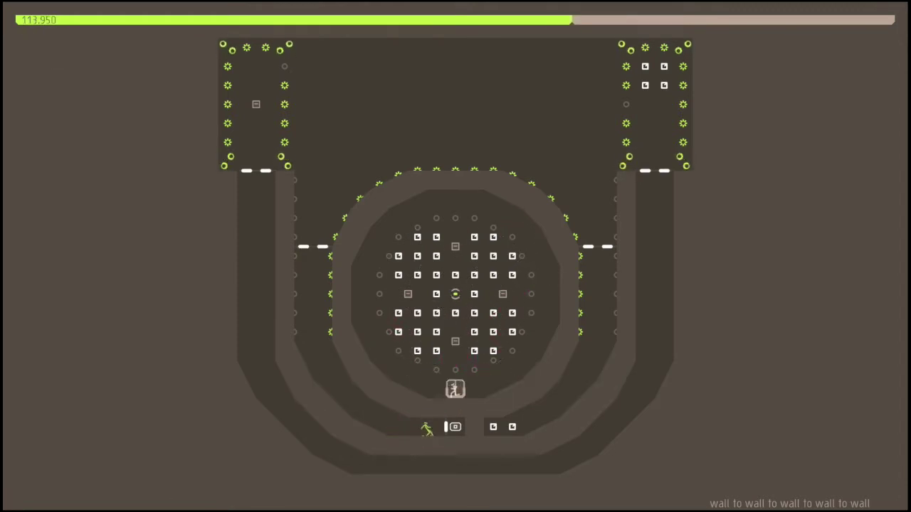
{"action": "key", "text": "Right"}
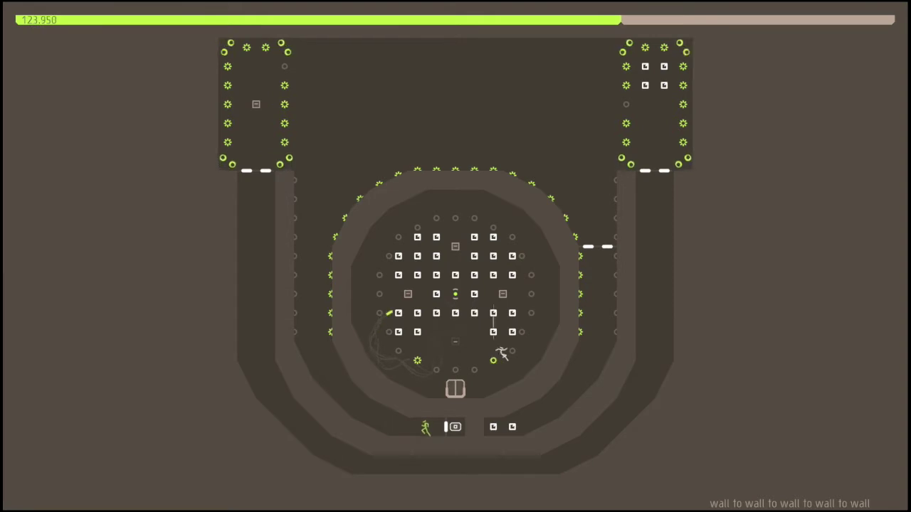
{"action": "key", "text": "Left"}
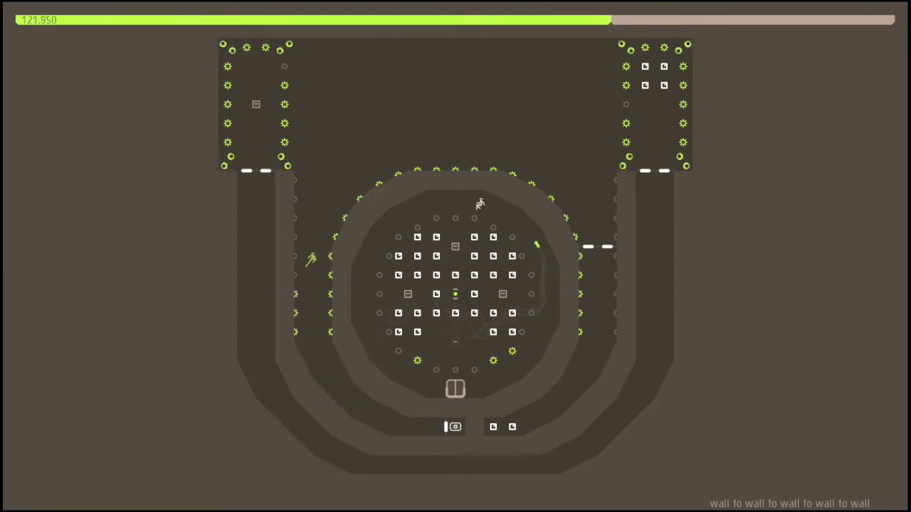
{"action": "key", "text": "z"}
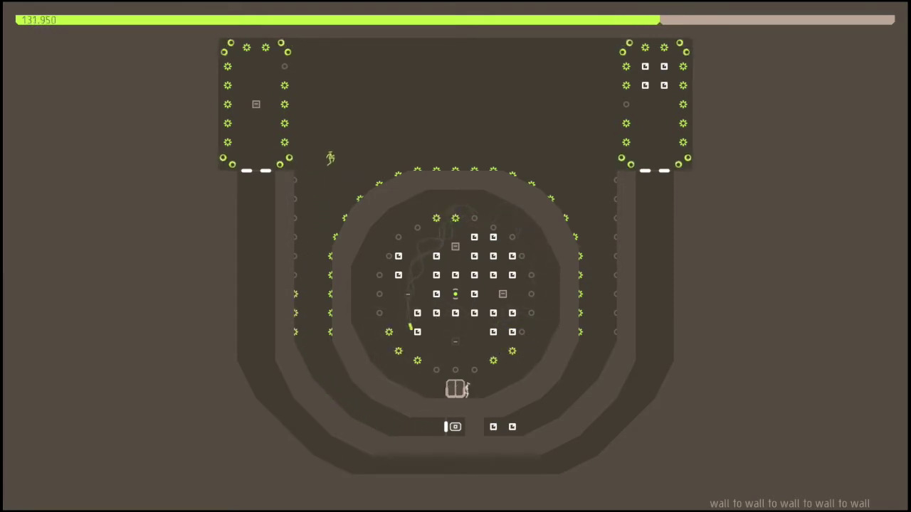
{"action": "key", "text": "Left"}
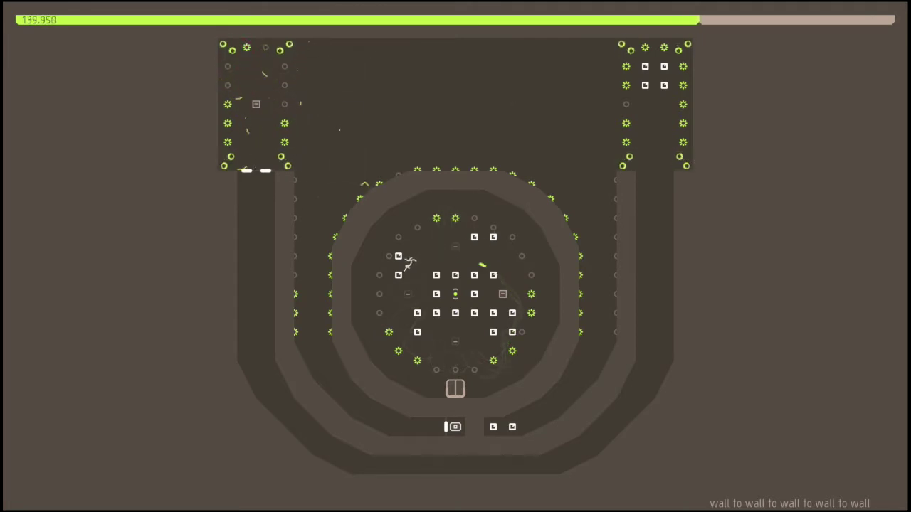
{"action": "key", "text": "Right"}
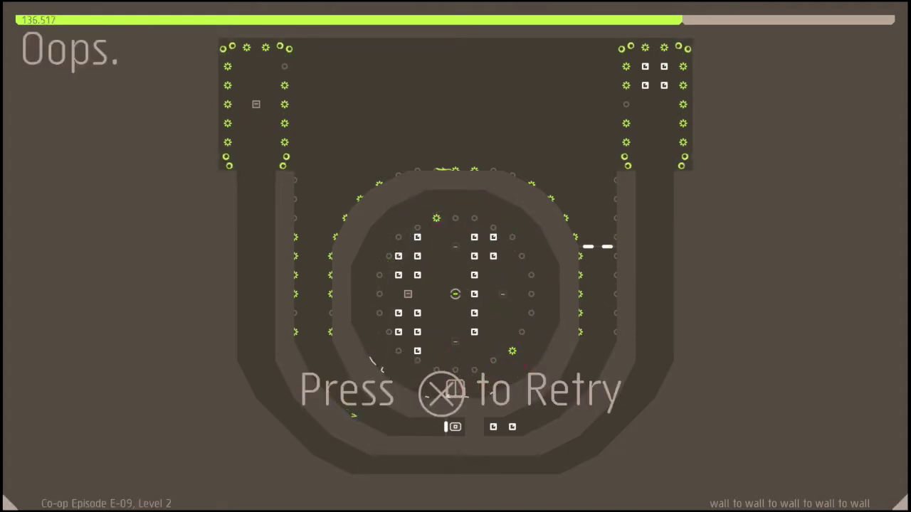
Retry Level 2 'wall to wall to wall' from the 'Oops' death screen
{"action": "key", "text": "x"}
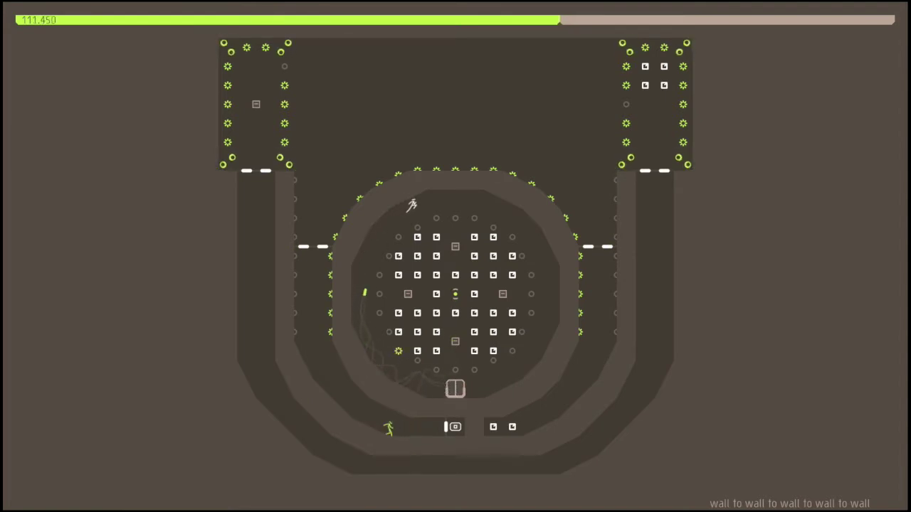
Retry once more and run the ninjas through the arena, clearing Level 2 at 109.417
{"action": "key", "text": "Right"}
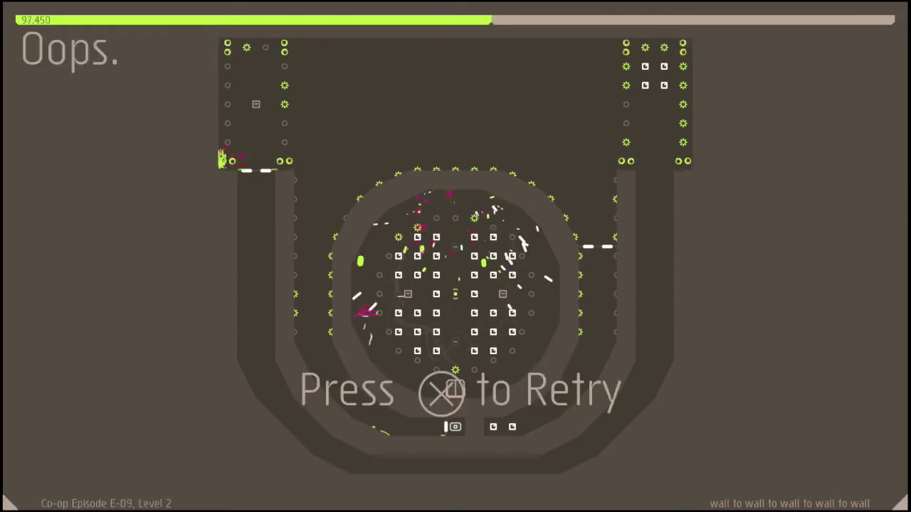
{"action": "key", "text": "space"}
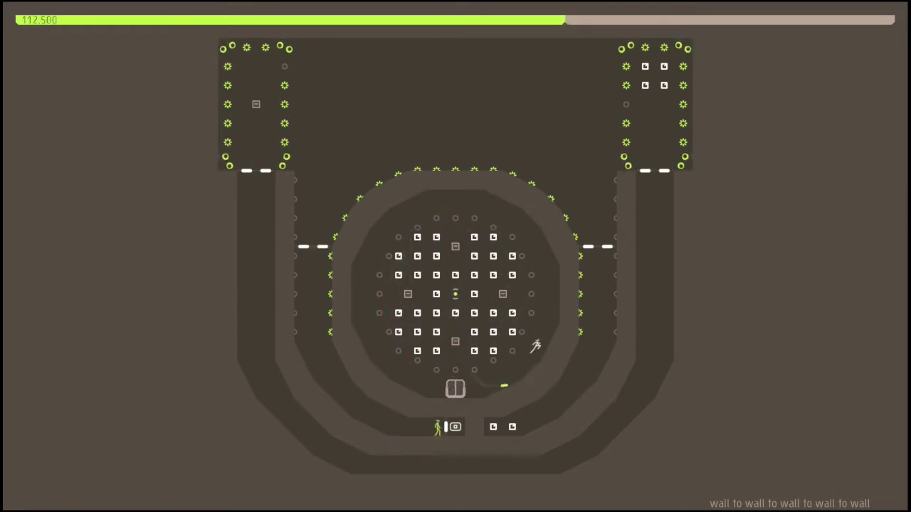
{"action": "key", "text": "Left"}
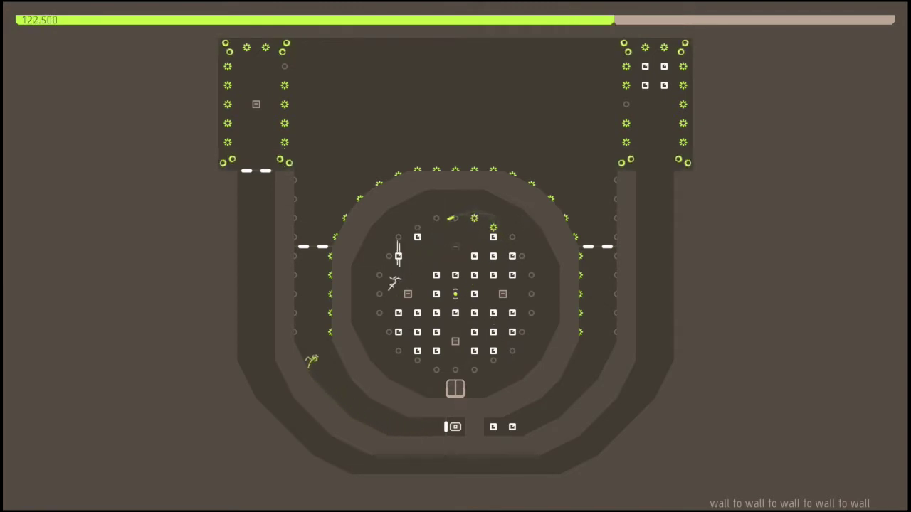
{"action": "key", "text": "Right"}
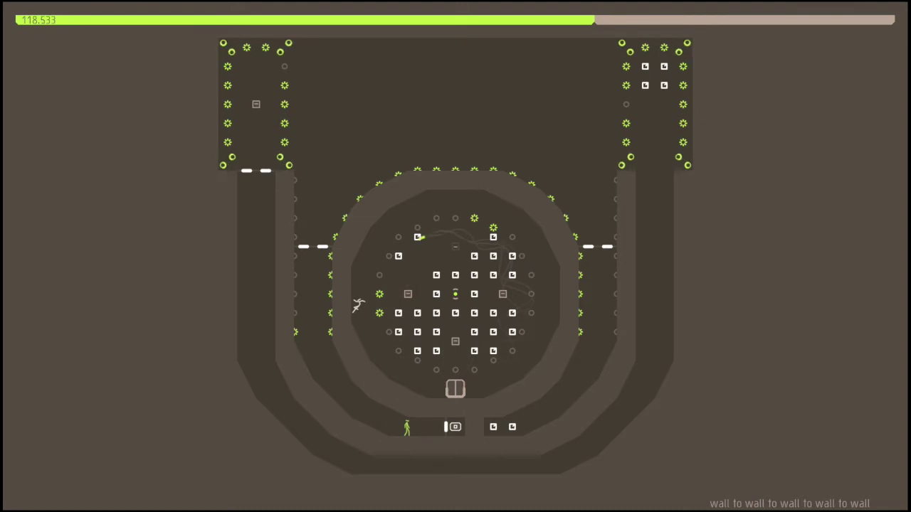
{"action": "key", "text": "Right"}
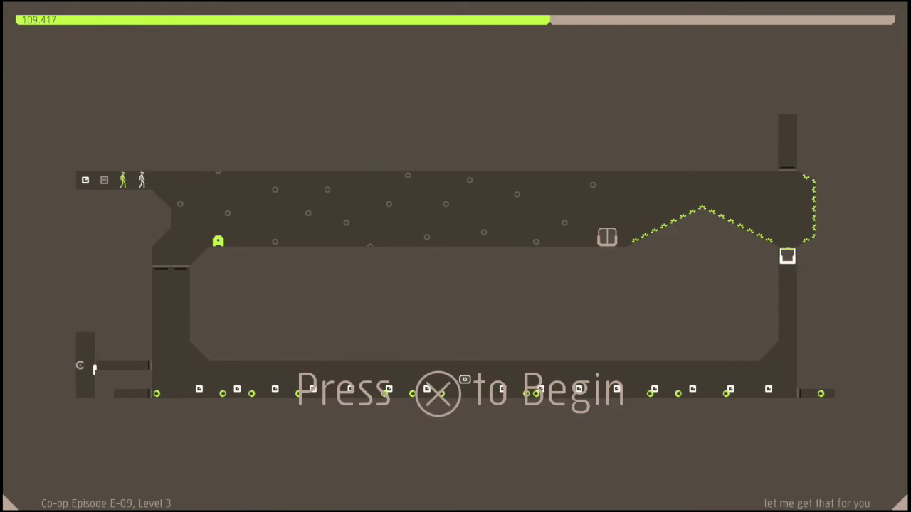
Start Level 3 'let me get that for you' and die jumping toward the top-right exit
{"action": "key", "text": "x"}
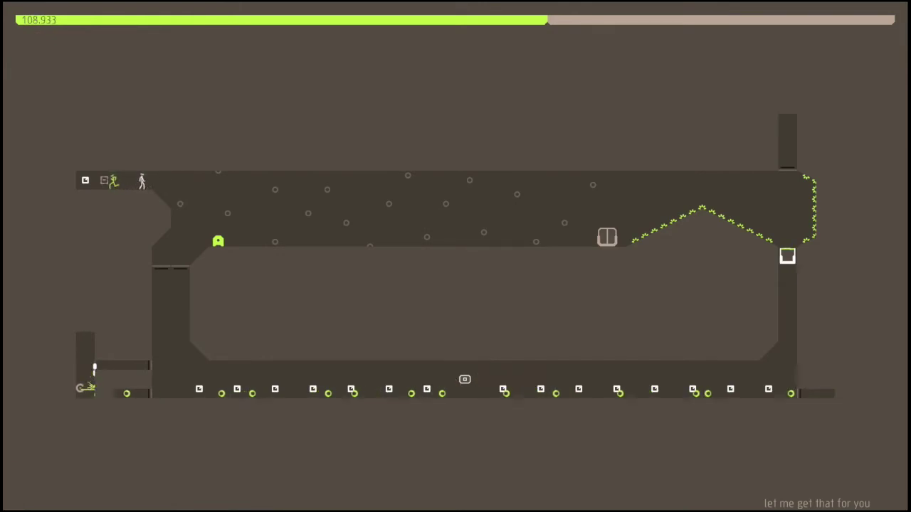
{"action": "key", "text": "Right"}
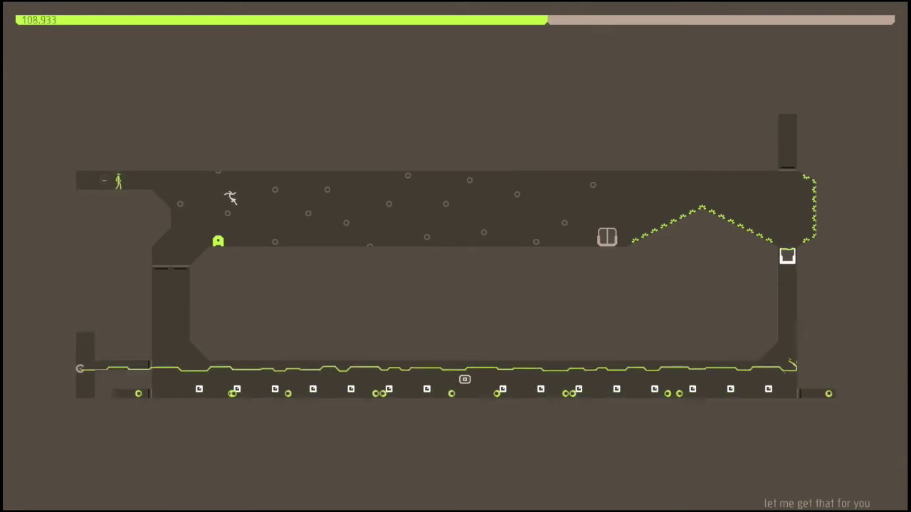
{"action": "key", "text": "Right"}
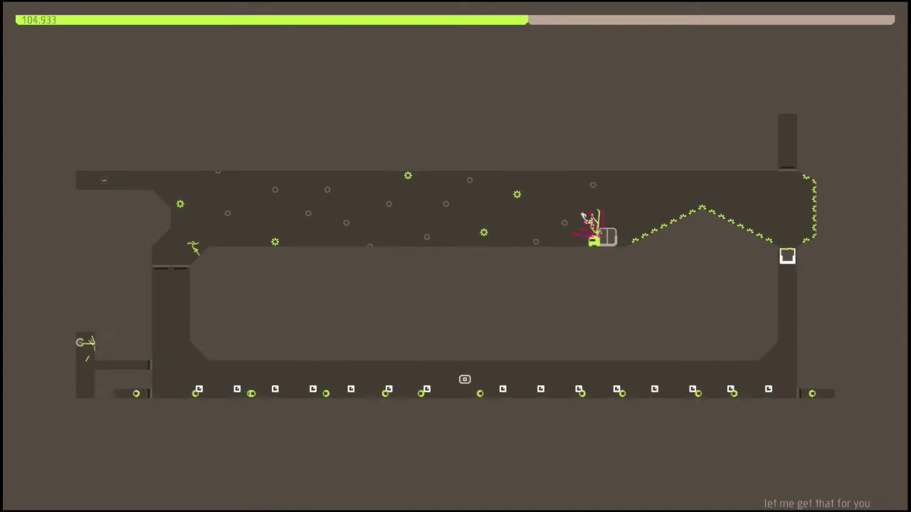
{"action": "key", "text": "Left"}
{"action": "key", "text": "Left"}
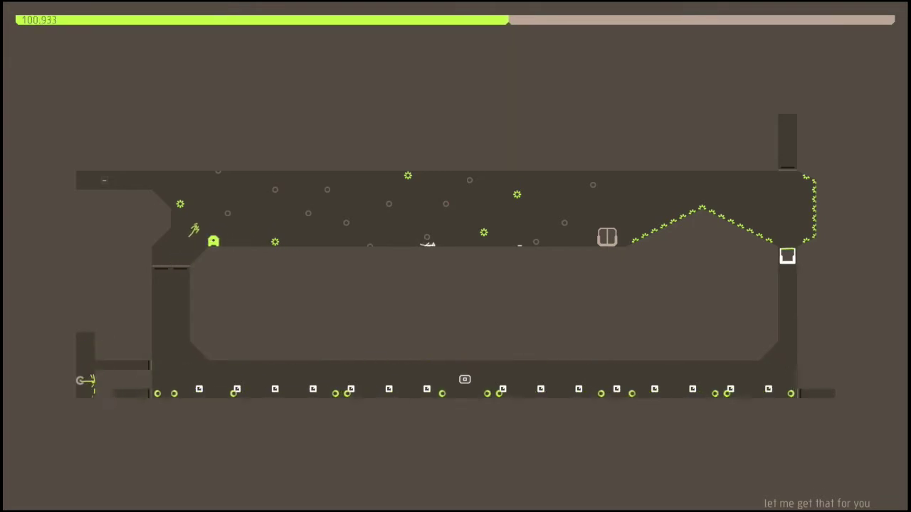
{"action": "key", "text": "shift"}
{"action": "key", "text": "Right"}
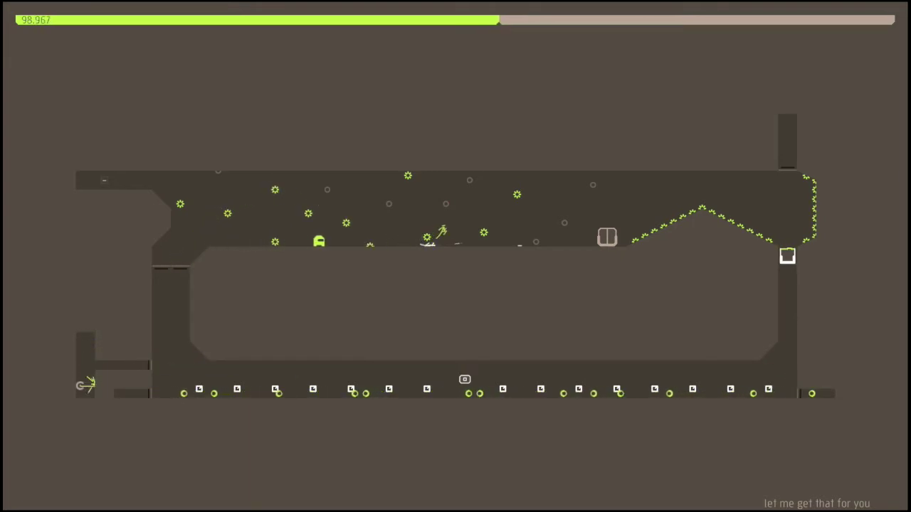
{"action": "key", "text": "Right"}
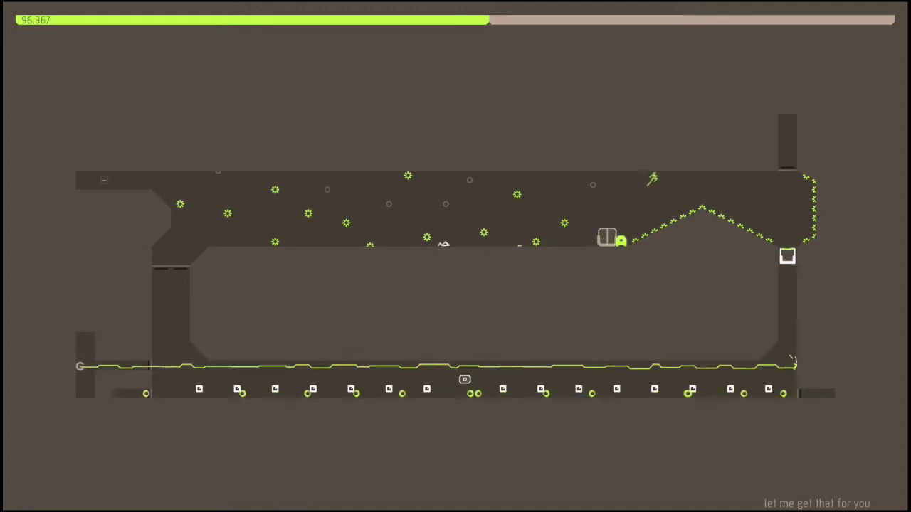
{"action": "key", "text": "shift"}
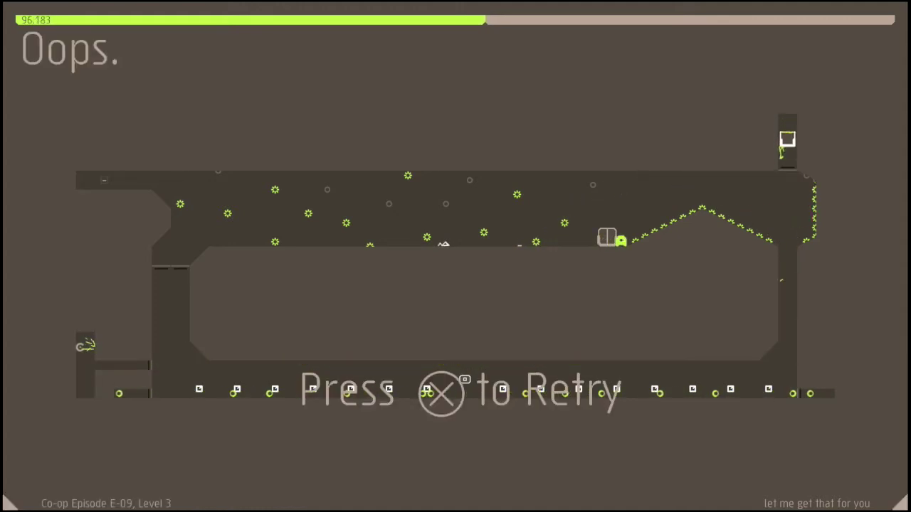
{"action": "key", "text": "x"}
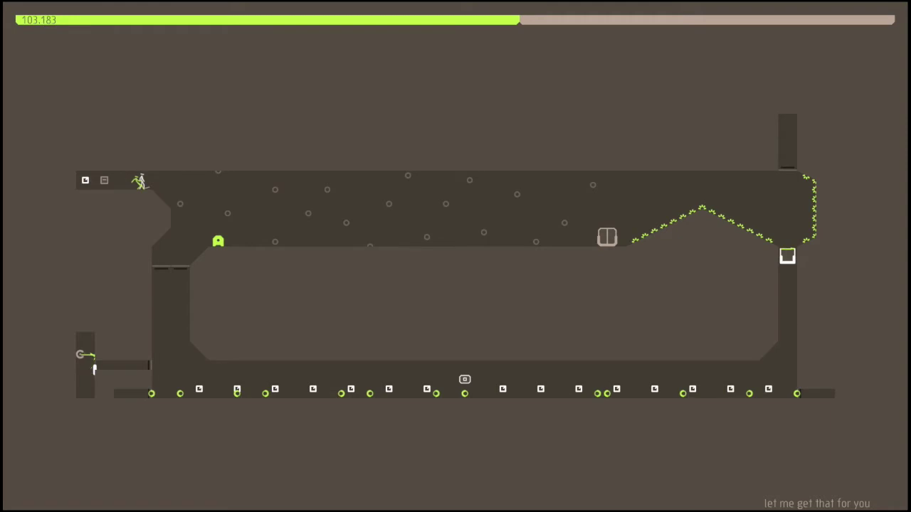
{"action": "key", "text": "Left"}
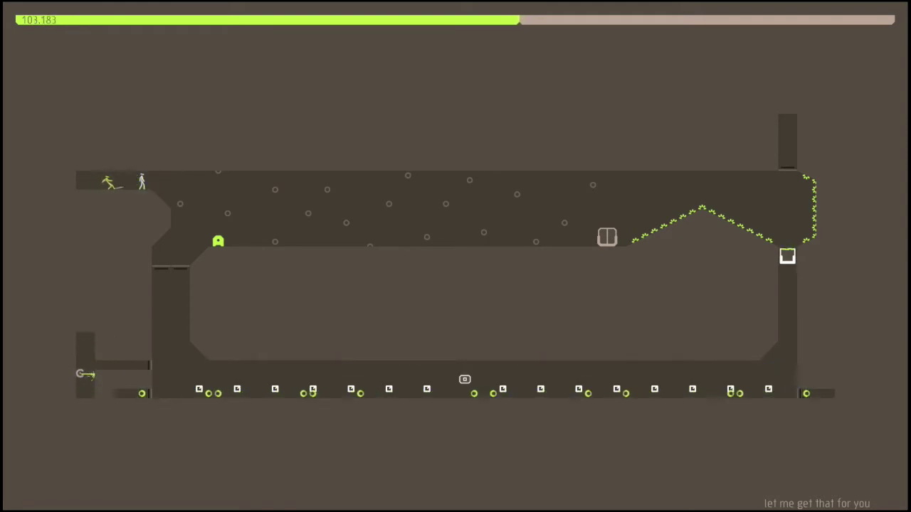
{"action": "key", "text": "Right"}
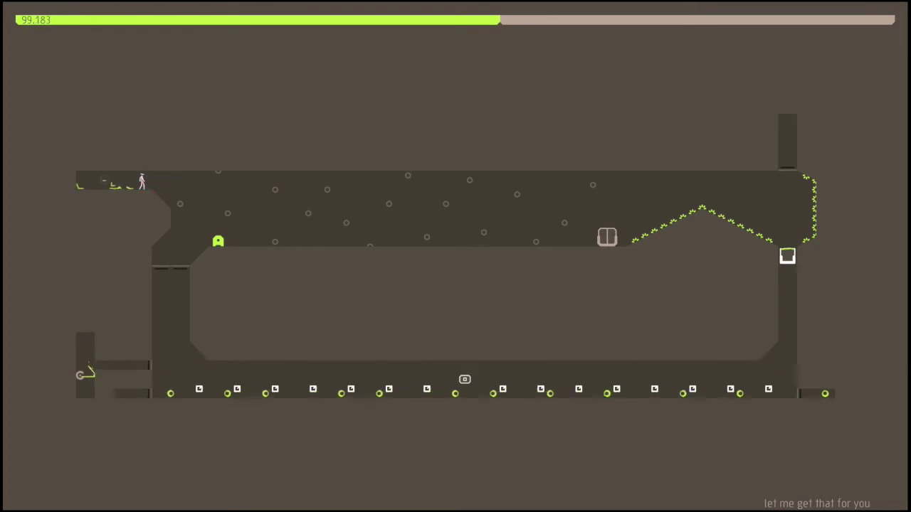
{"action": "key", "text": "x"}
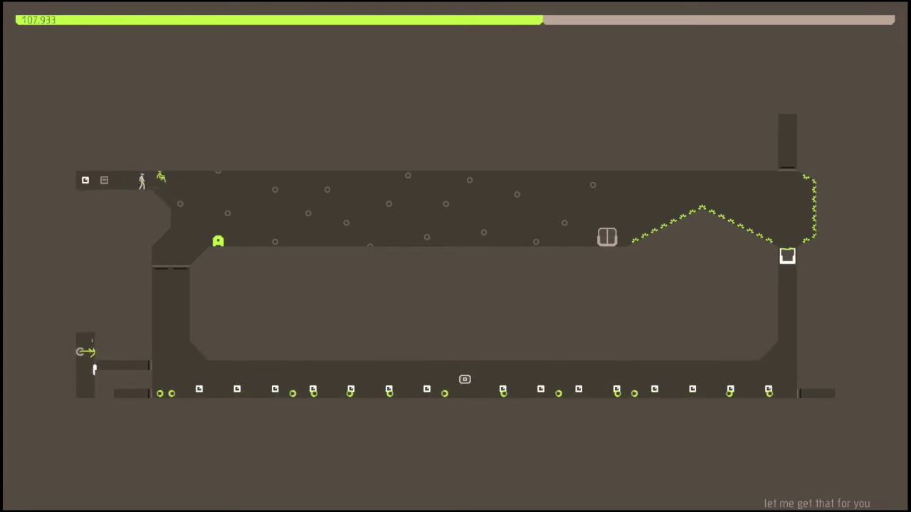
{"action": "key", "text": "Right"}
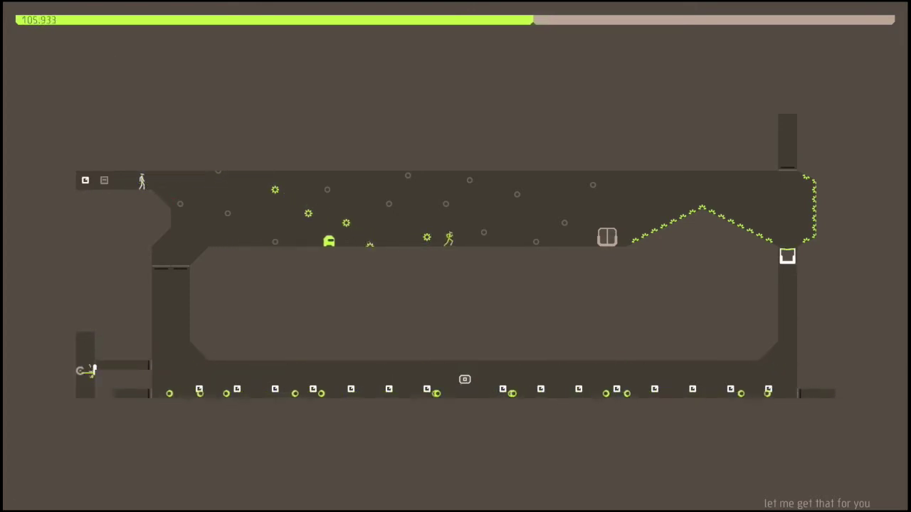
{"action": "key", "text": "Right"}
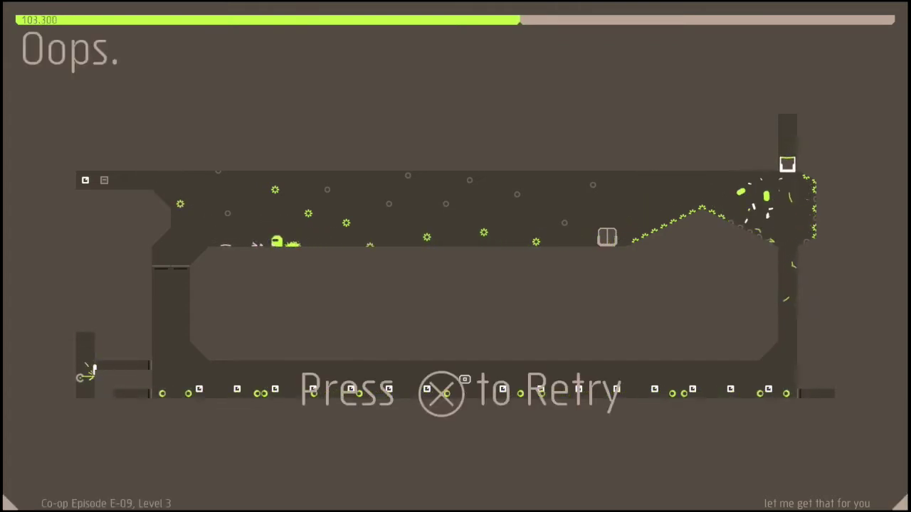
{"action": "key", "text": "space"}
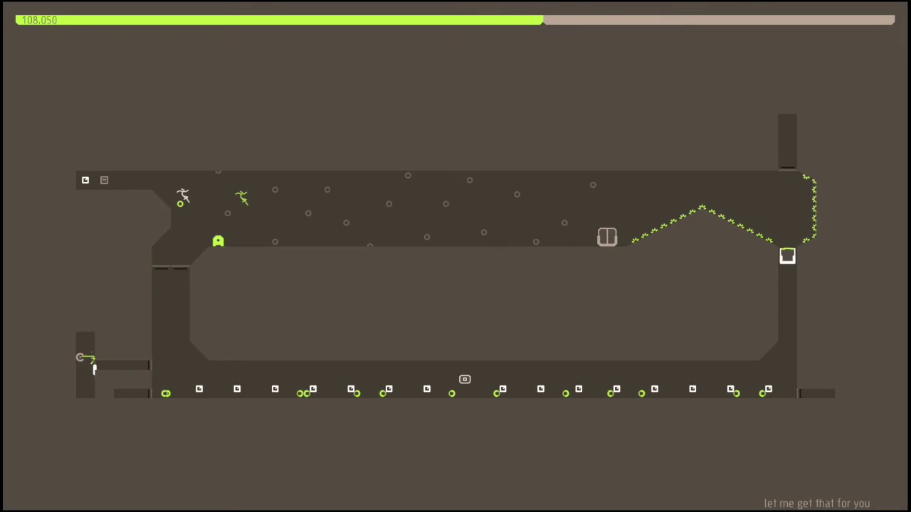
{"action": "key", "text": "Right"}
{"action": "key", "text": "space"}
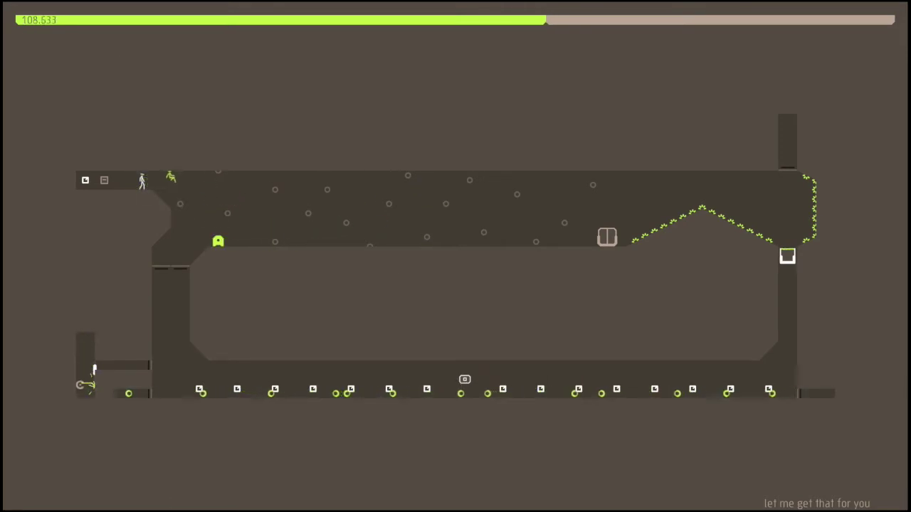
{"action": "key", "text": "Right"}
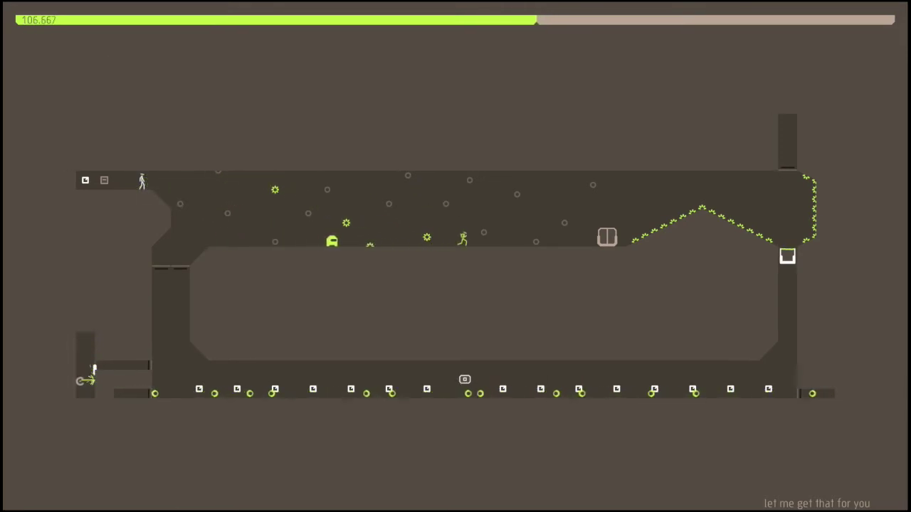
{"action": "key", "text": "Right"}
{"action": "key", "text": "shift"}
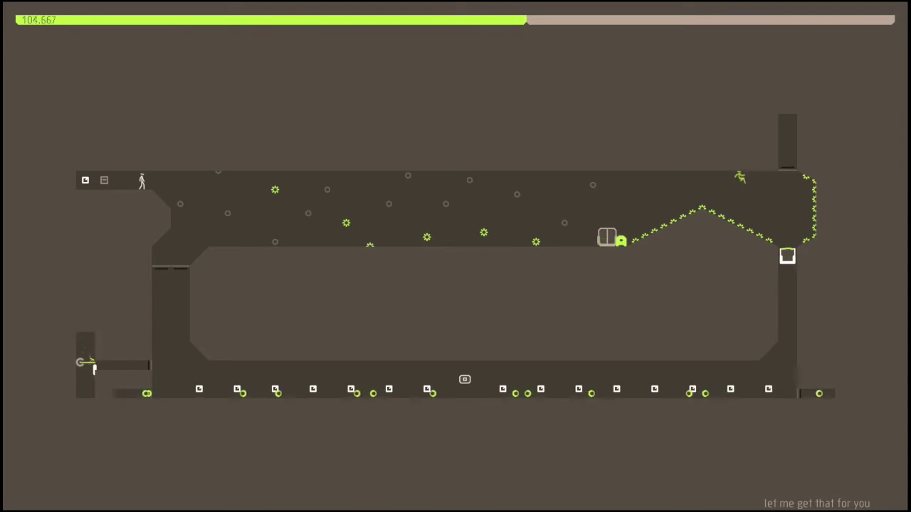
{"action": "key", "text": "space"}
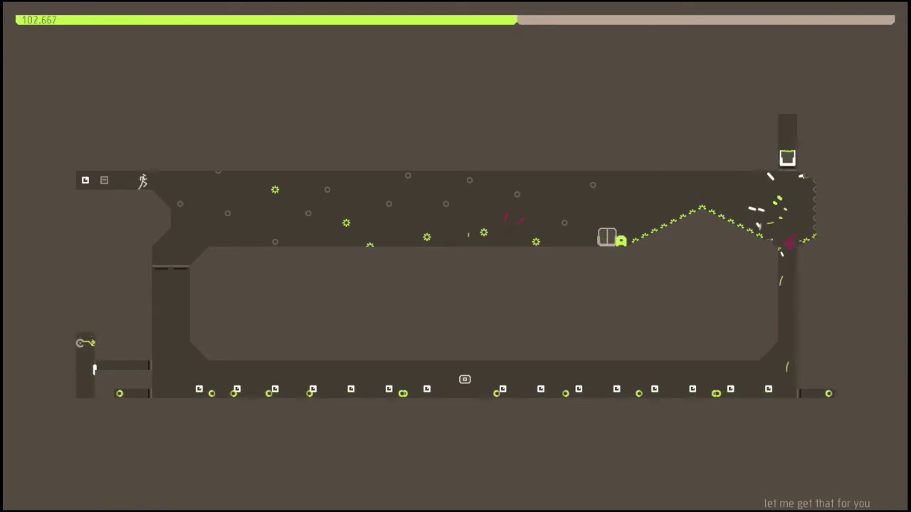
{"action": "key", "text": "Right"}
{"action": "key", "text": "space"}
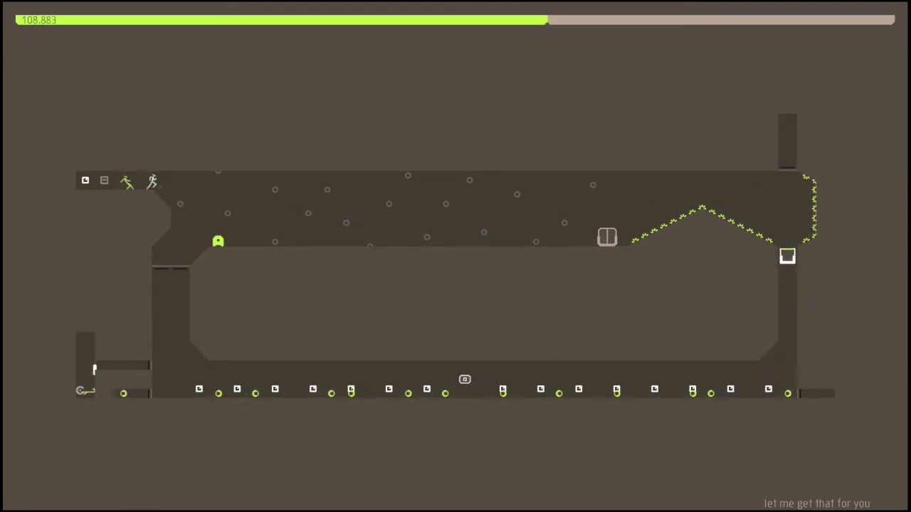
{"action": "key", "text": "Right"}
{"action": "key", "text": "space"}
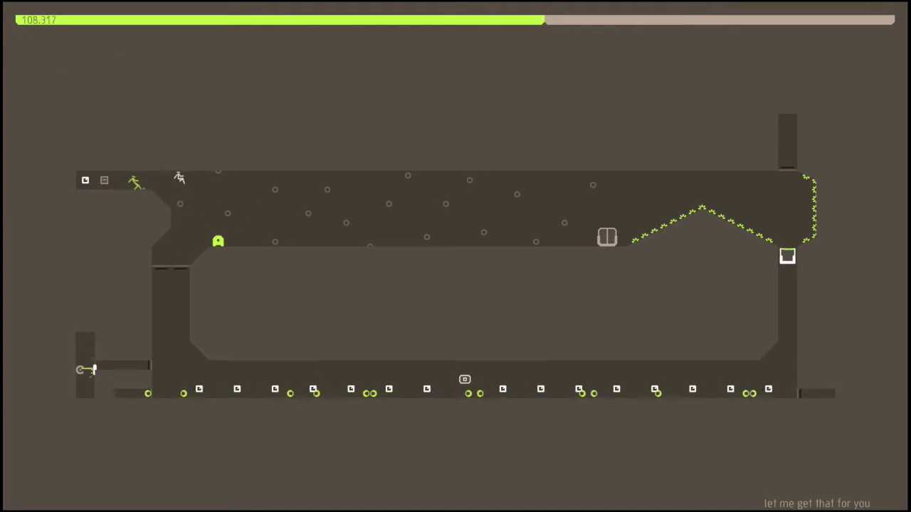
{"action": "key", "text": "Right"}
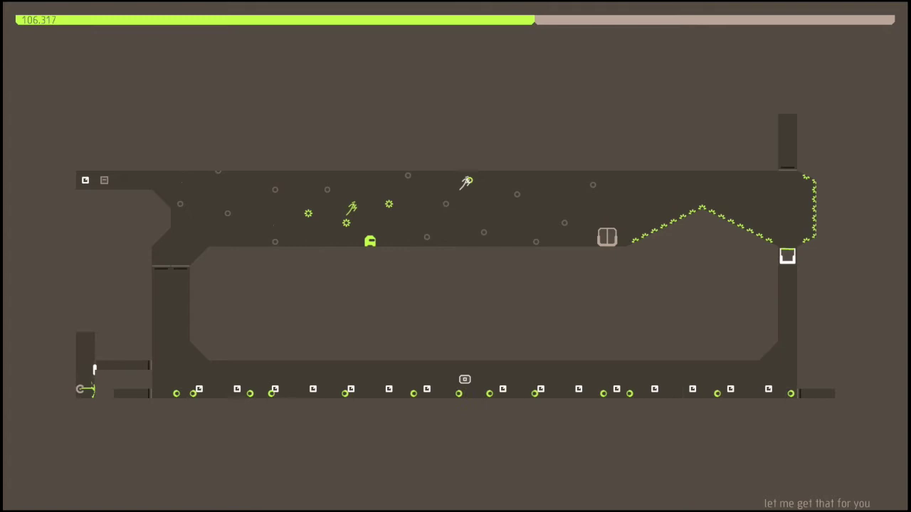
{"action": "key", "text": "Right"}
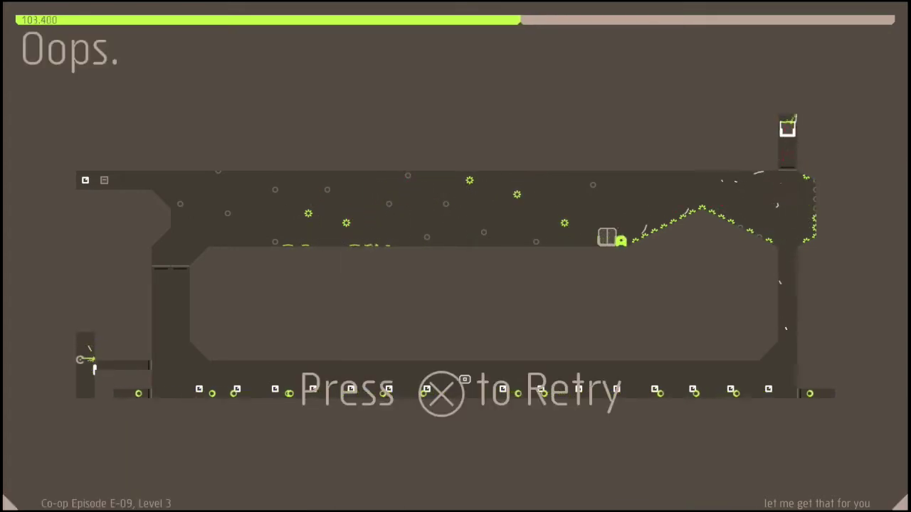
{"action": "key", "text": "space"}
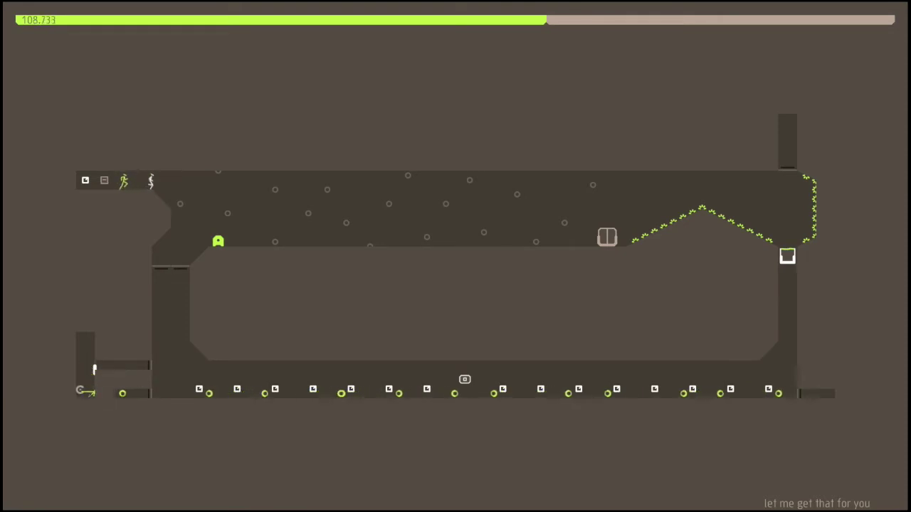
{"action": "key", "text": "Right"}
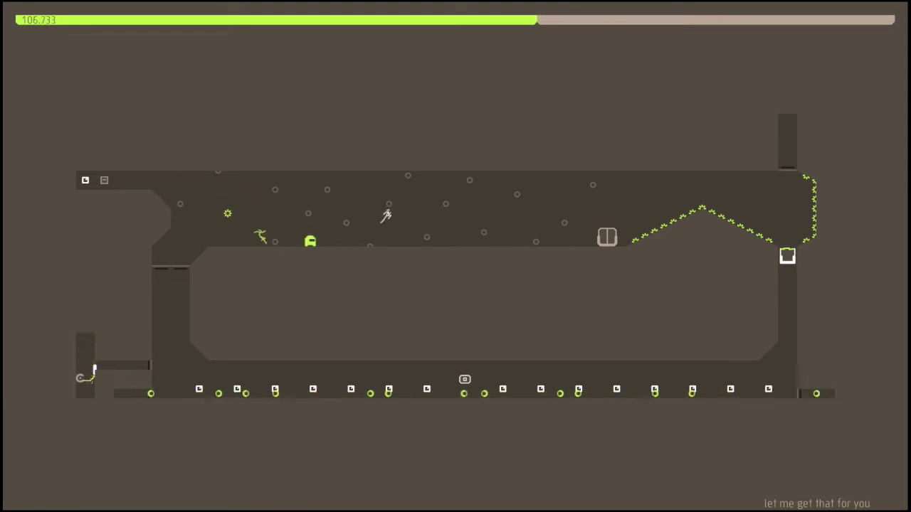
{"action": "key", "text": "Right"}
{"action": "key", "text": "shift"}
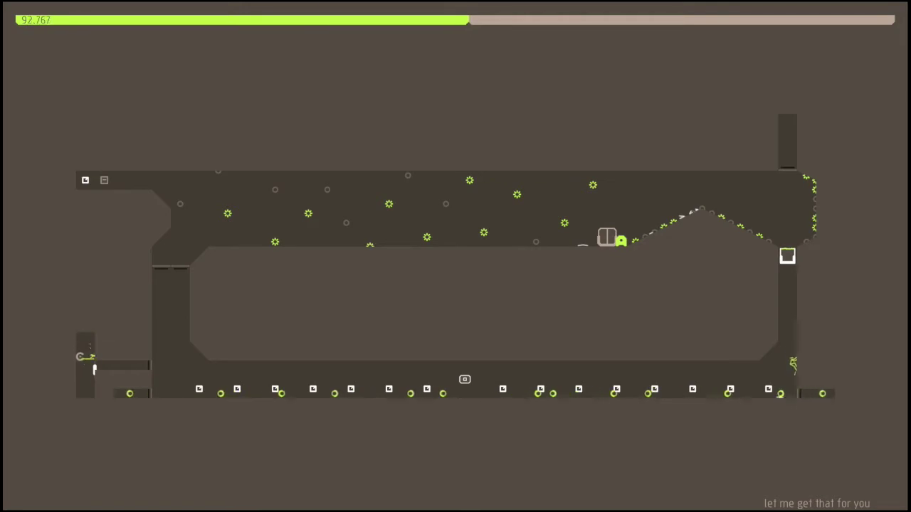
{"action": "key", "text": "x"}
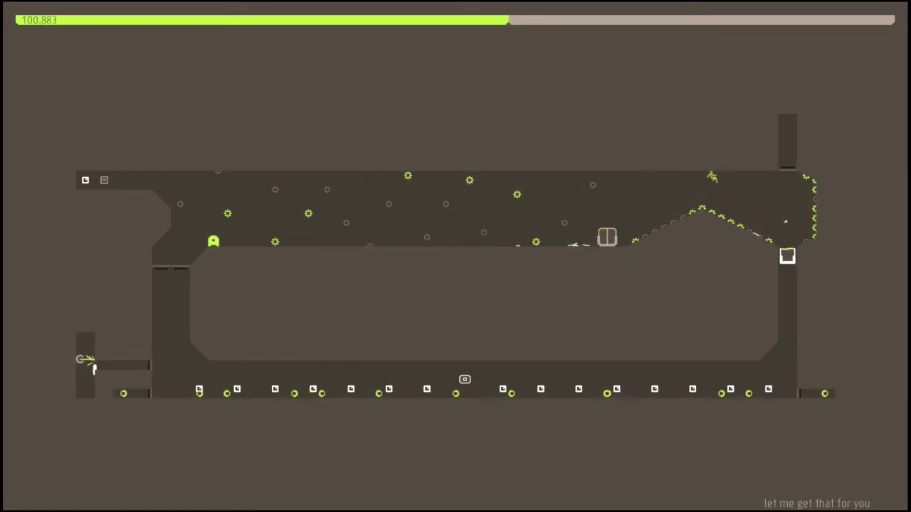
{"action": "key", "text": "x"}
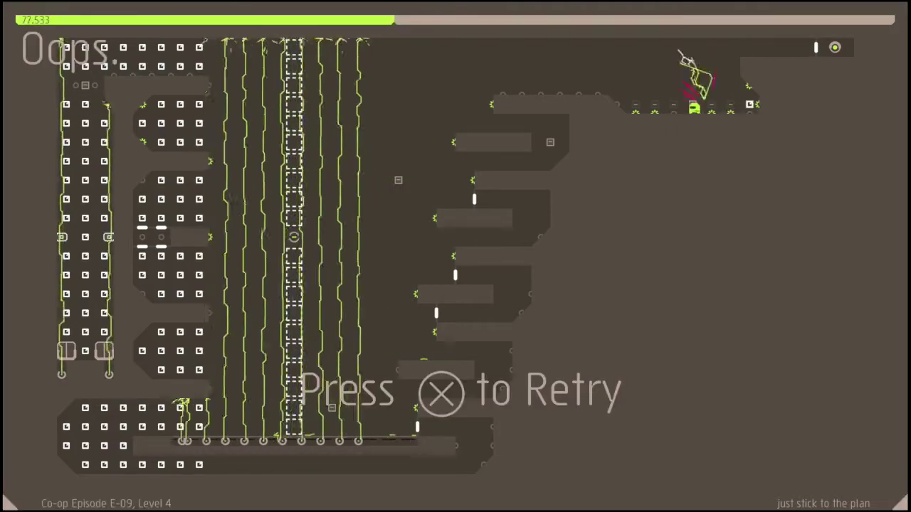
Retry Level 4 'just stick to the plan' after its first failed attempt
{"action": "key", "text": "x"}
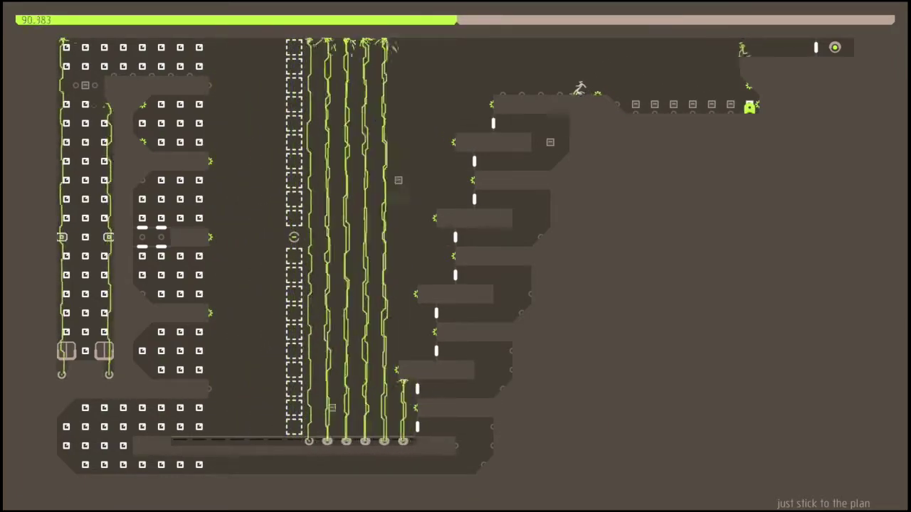
{"action": "key", "text": "x"}
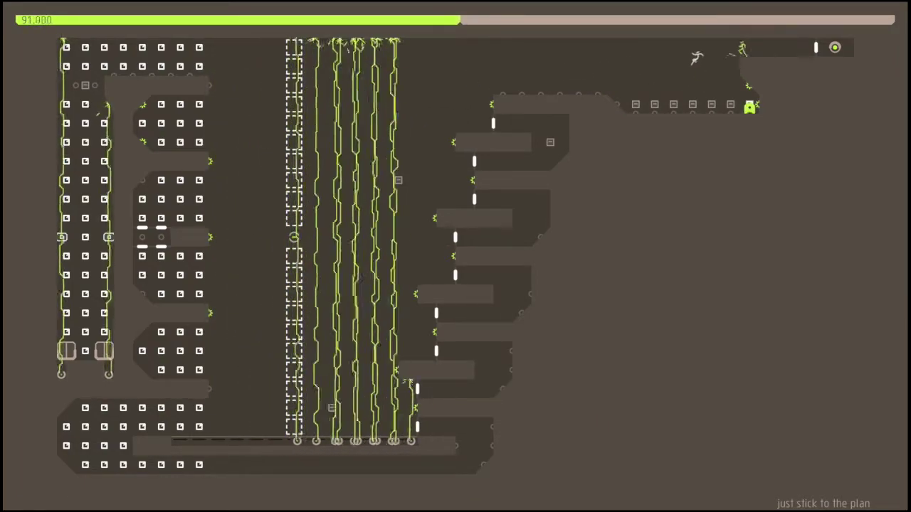
{"action": "key", "text": "Left"}
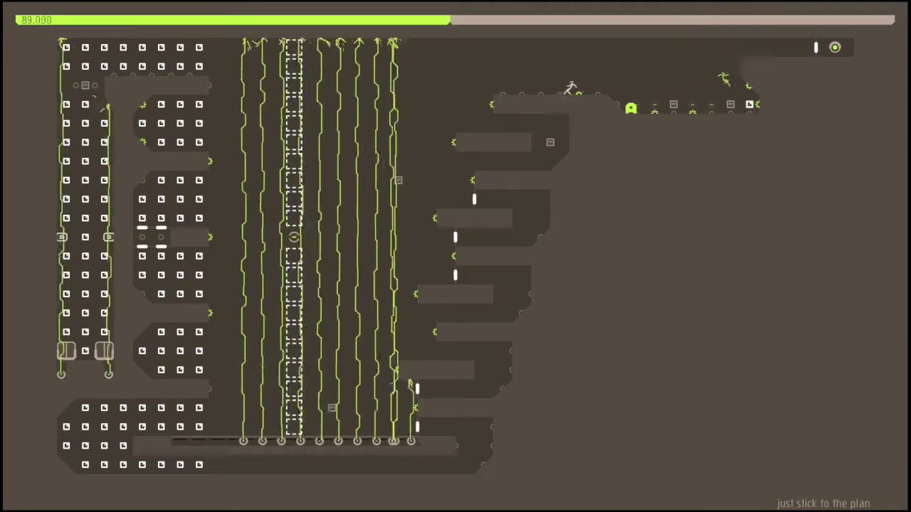
{"action": "key", "text": "Right"}
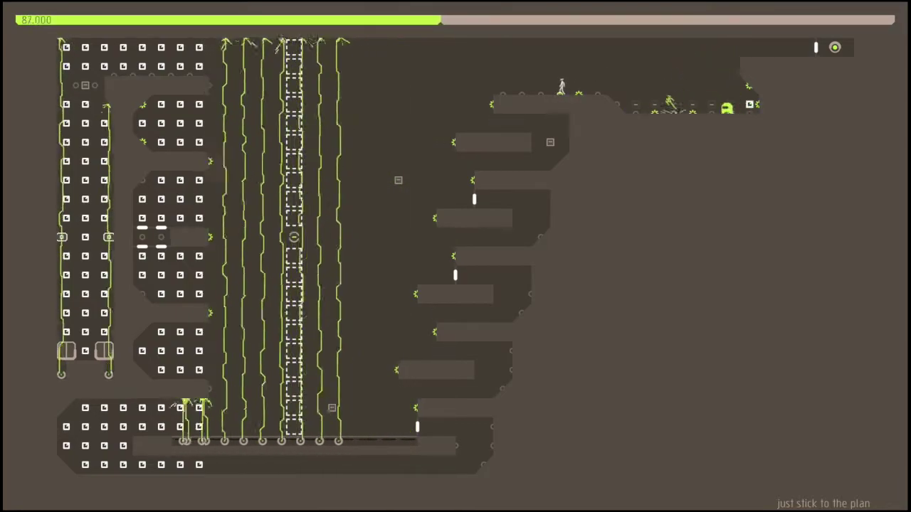
{"action": "key", "text": "Left"}
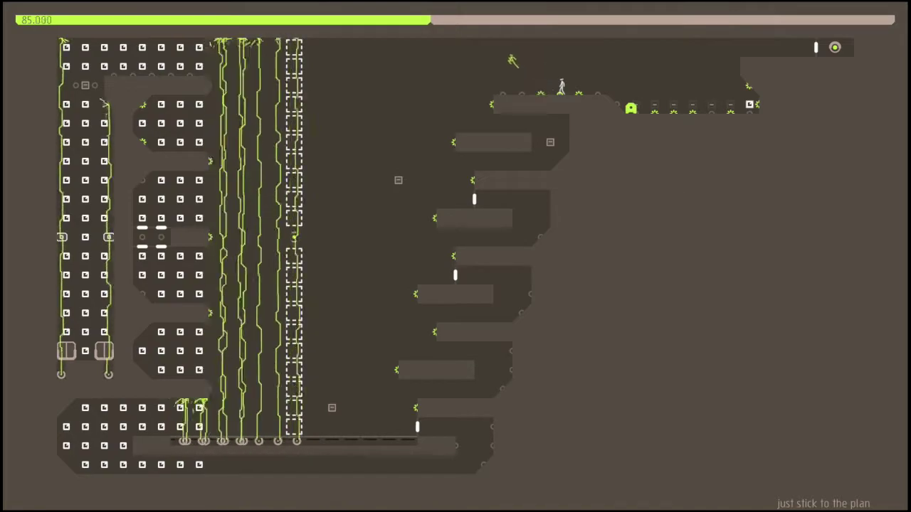
{"action": "key", "text": "shift"}
{"action": "key", "text": "Left"}
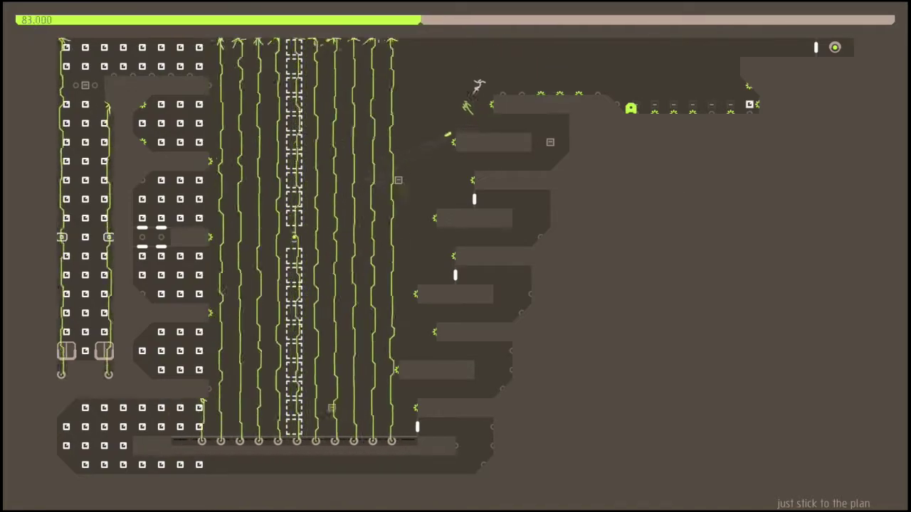
{"action": "key", "text": "Right"}
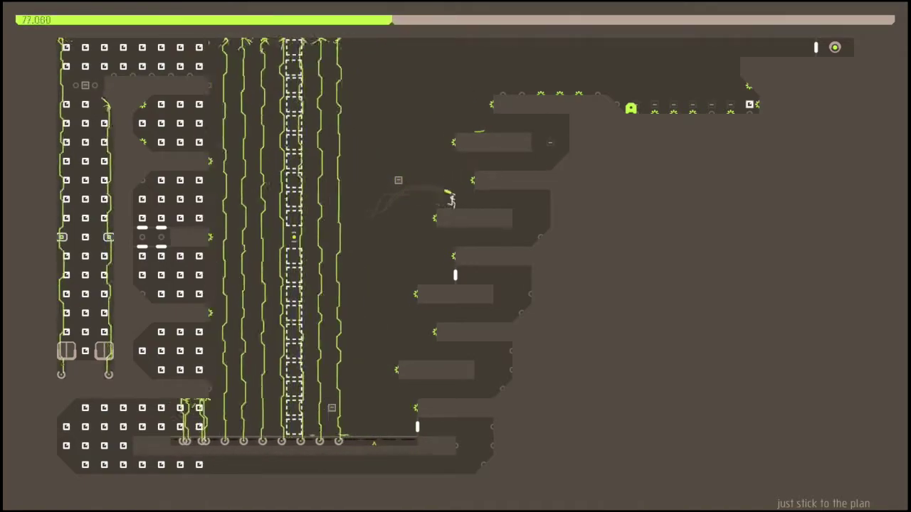
{"action": "key", "text": "Right"}
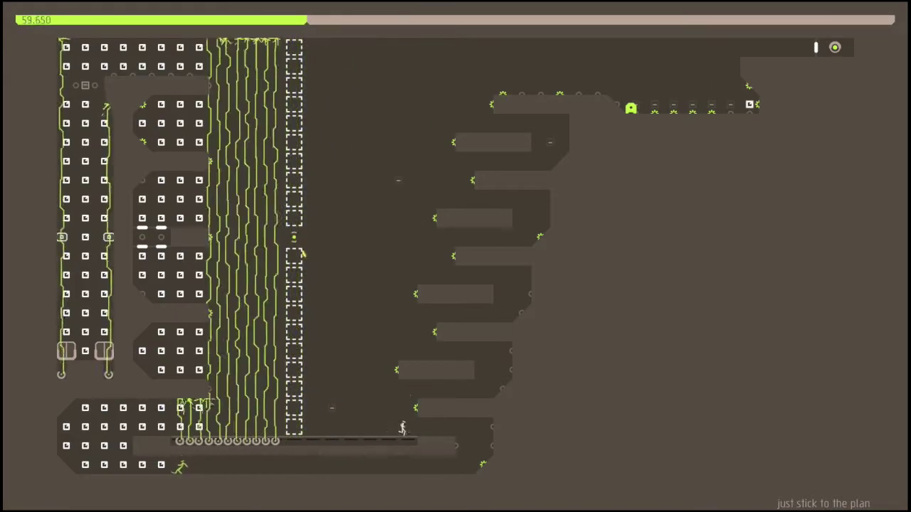
{"action": "key", "text": "Right"}
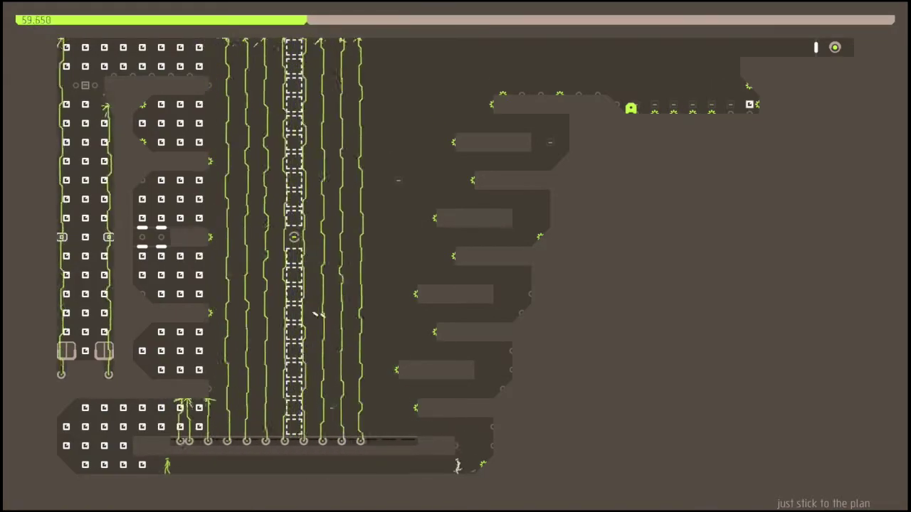
{"action": "key", "text": "Left"}
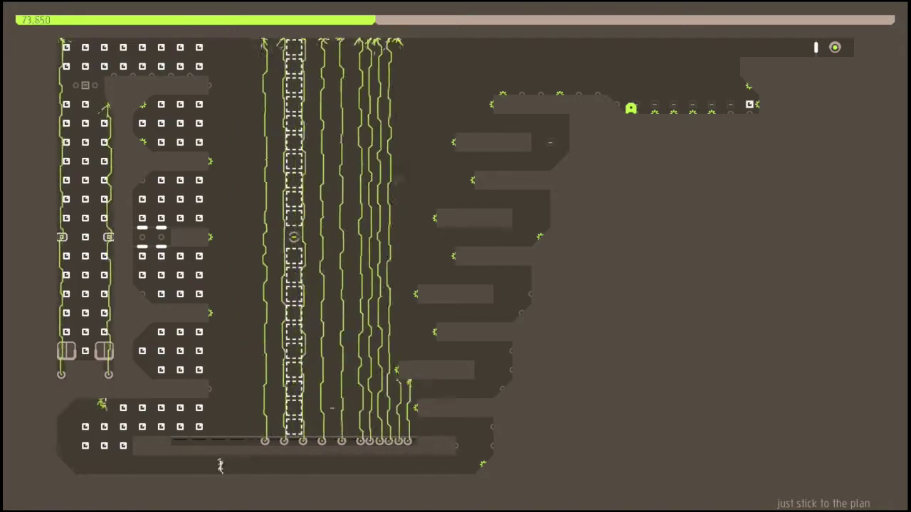
{"action": "key", "text": "Left"}
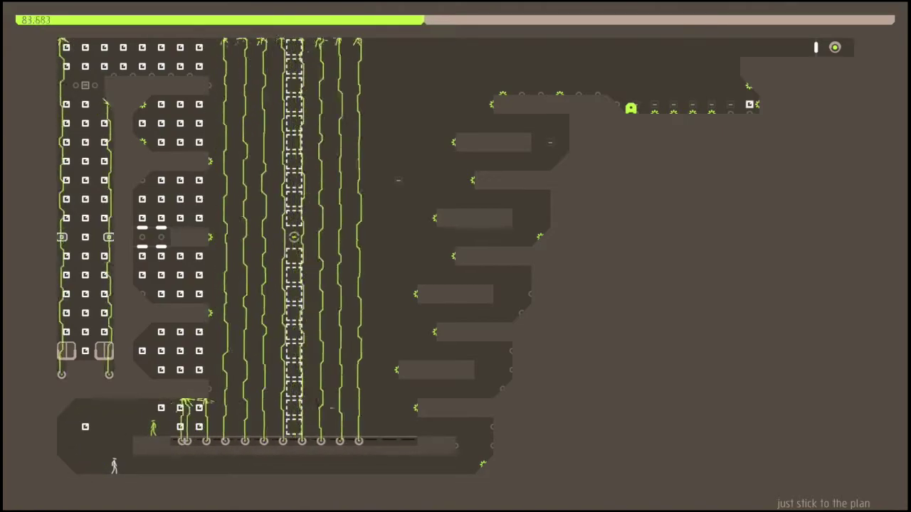
{"action": "key", "text": "Right"}
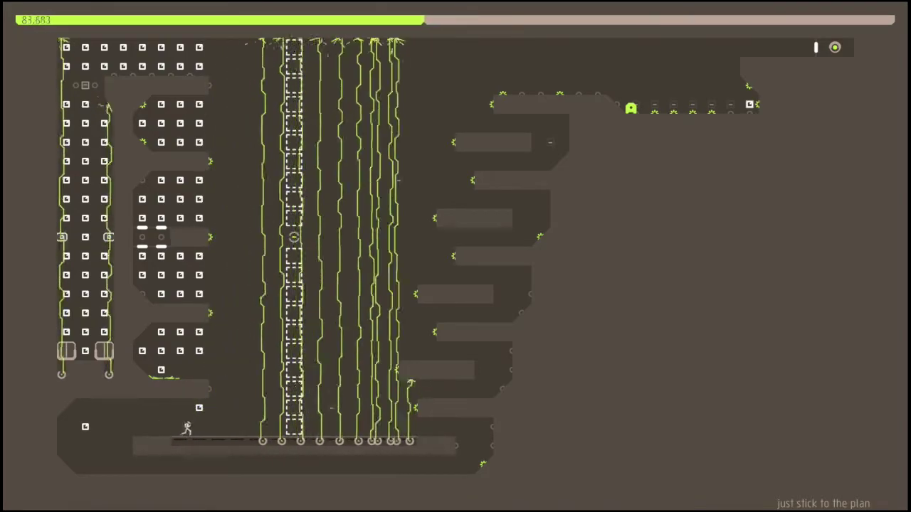
{"action": "key", "text": "Right"}
{"action": "key", "text": "shift"}
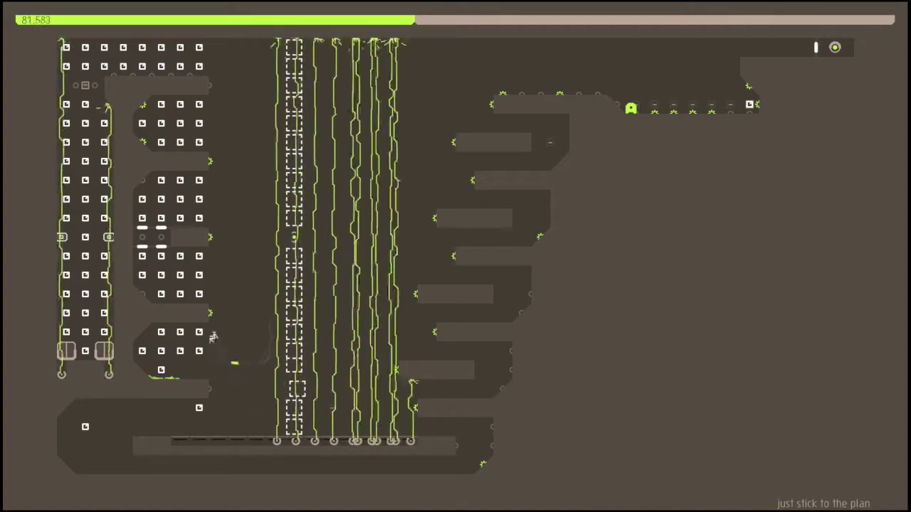
{"action": "key", "text": "Left"}
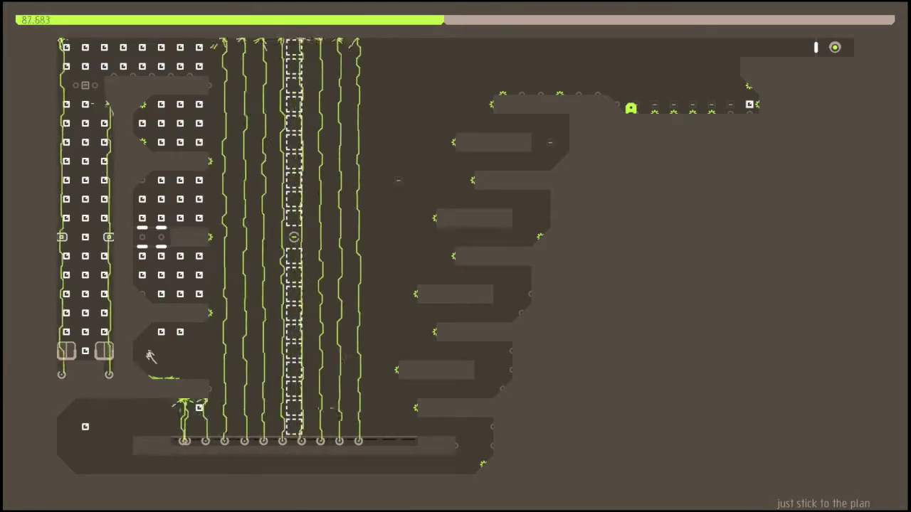
{"action": "key", "text": "Right"}
{"action": "key", "text": "shift"}
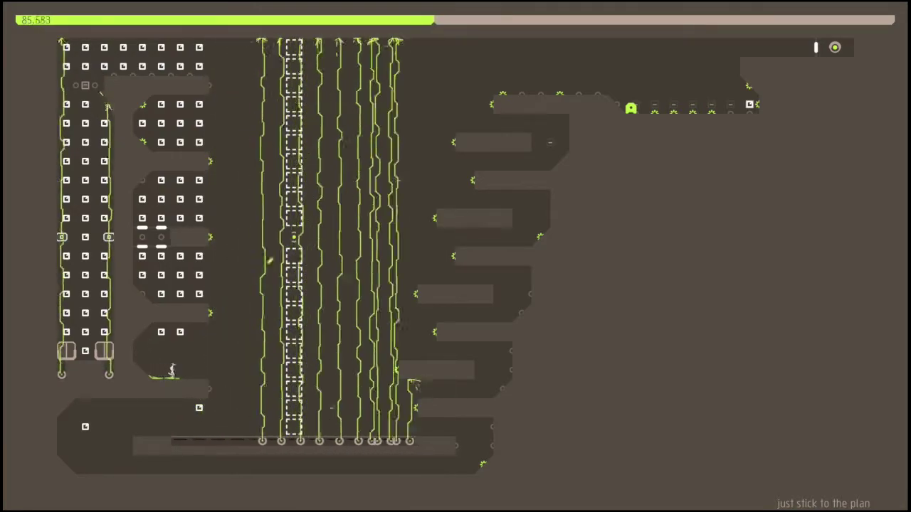
{"action": "key", "text": "Right"}
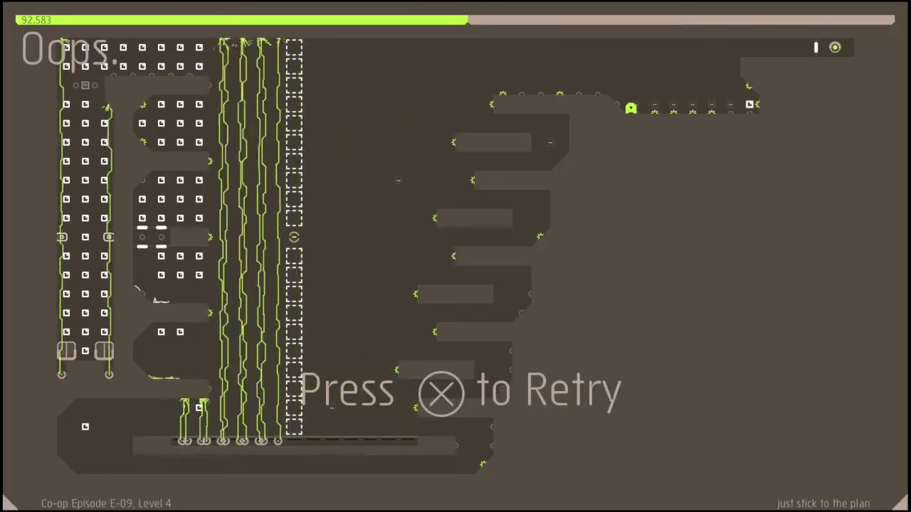
{"action": "key", "text": "x"}
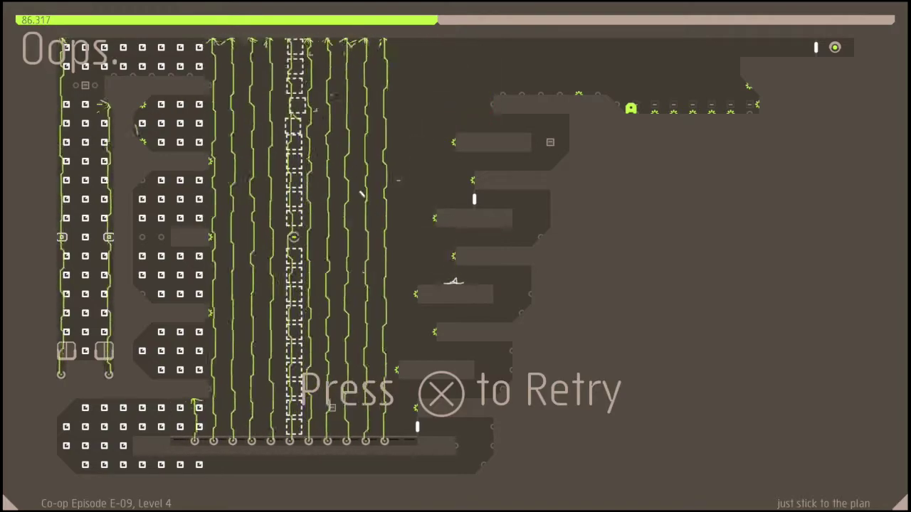
Restart Level 4 twice after successive ninja deaths
{"action": "key", "text": "x"}
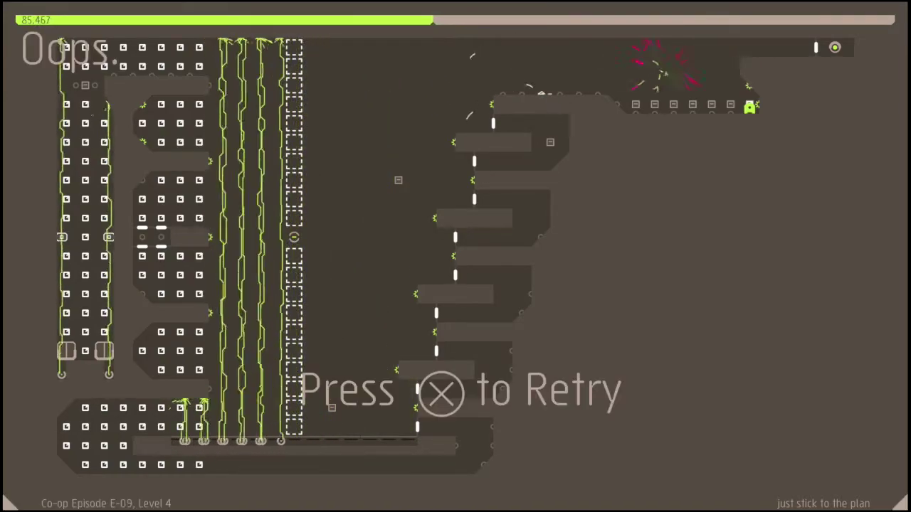
{"action": "key", "text": "x"}
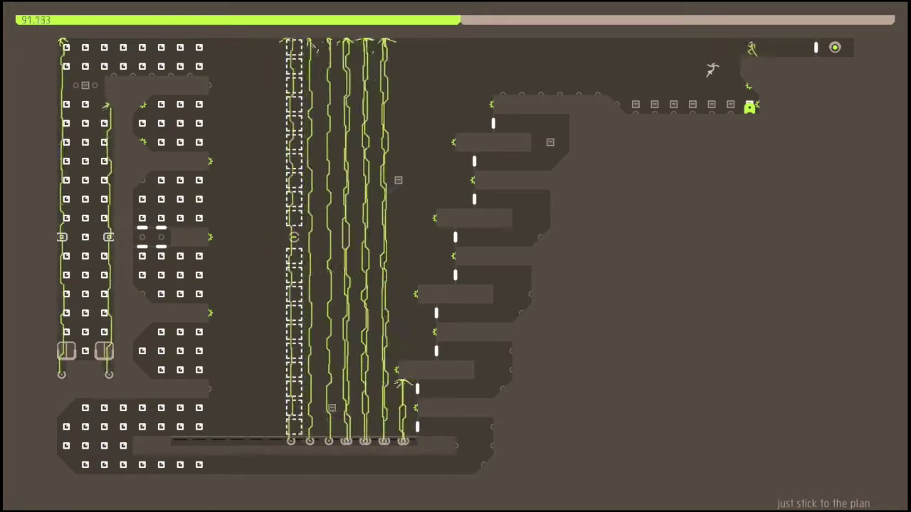
Run left from the top-right start onto lower ledges, restarting after a death
{"action": "key", "text": "Left"}
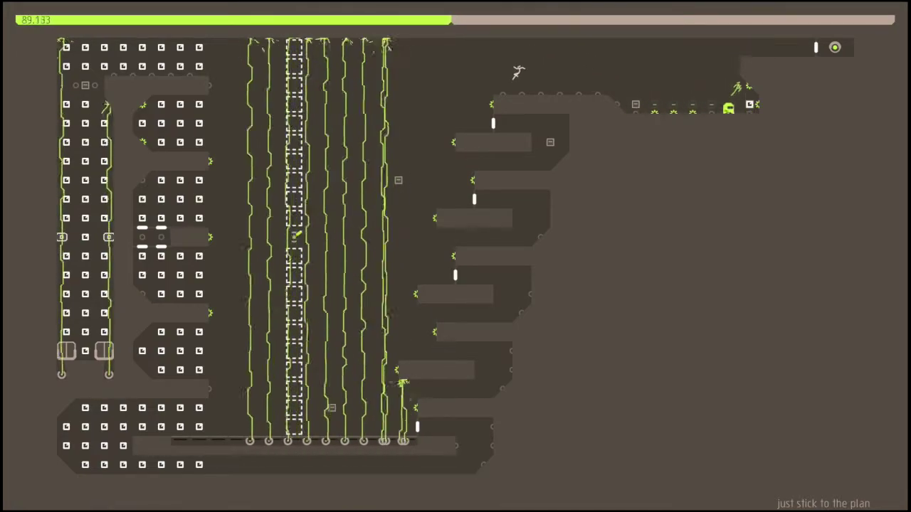
{"action": "key", "text": "Left"}
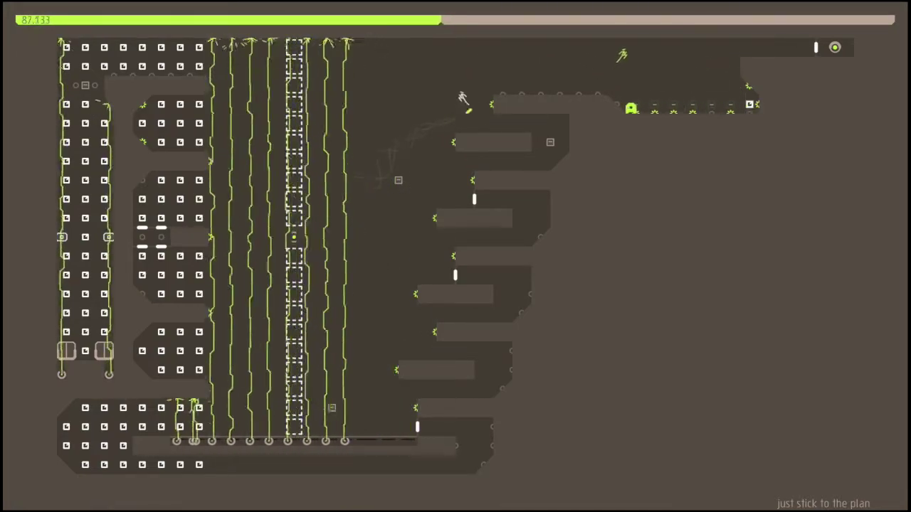
{"action": "key", "text": "Left"}
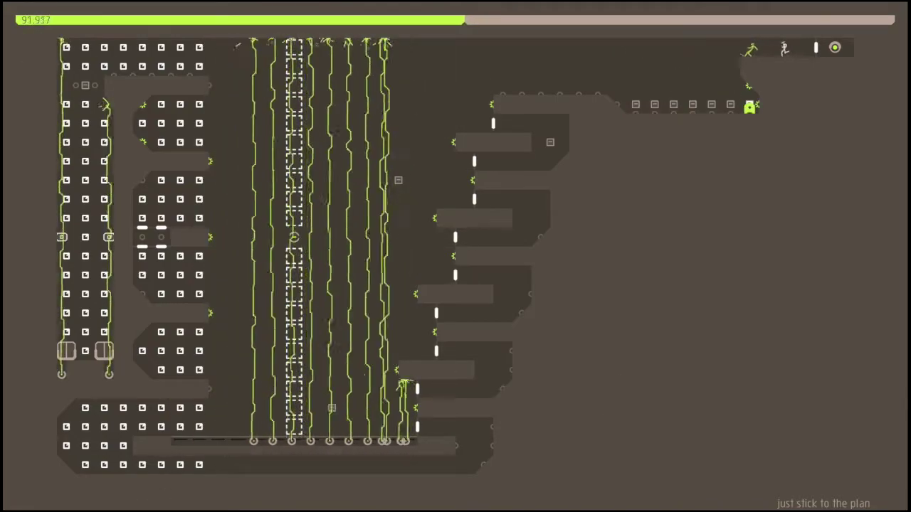
{"action": "key", "text": "Left"}
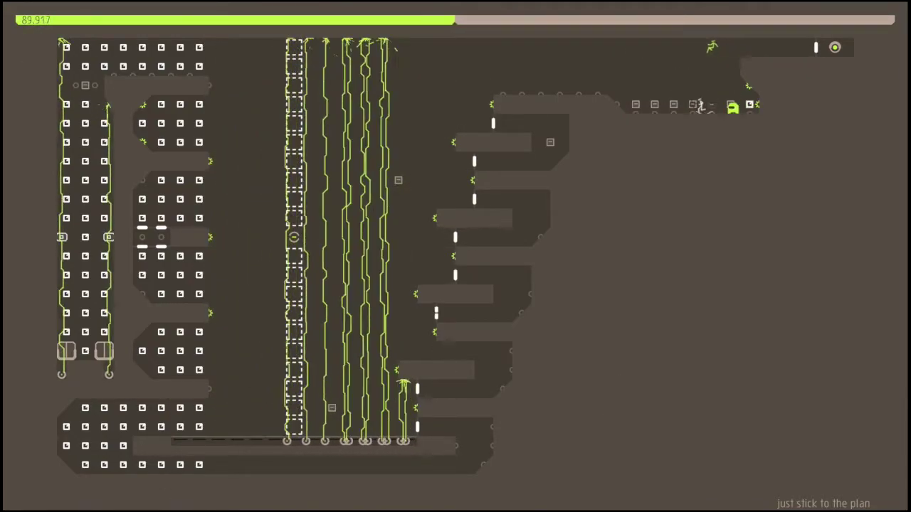
{"action": "key", "text": "space"}
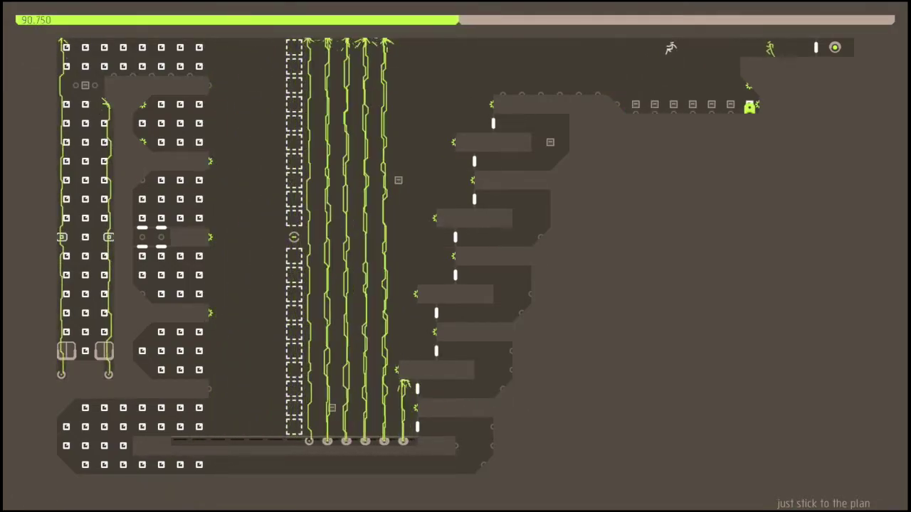
Leap across the top area, restart again, then collect gold and edge the ninja left
{"action": "key", "text": "Left"}
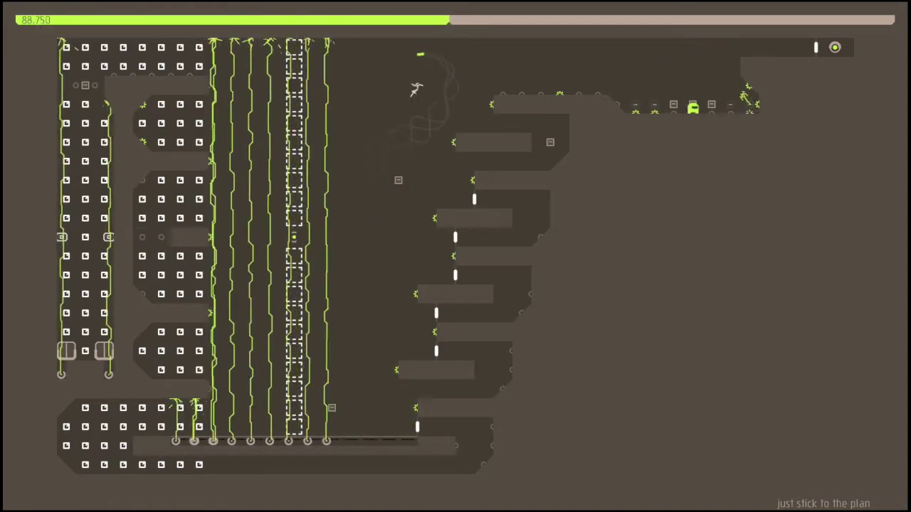
{"action": "key", "text": "space"}
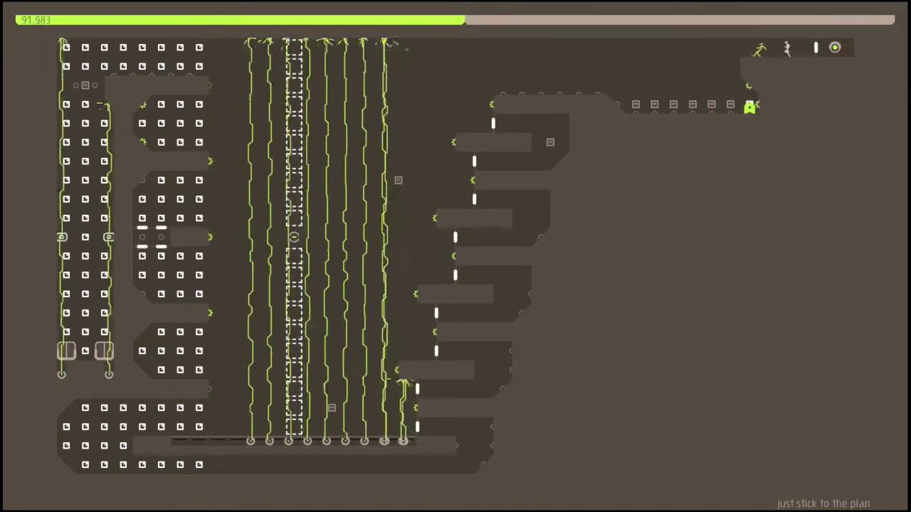
{"action": "key", "text": "Left"}
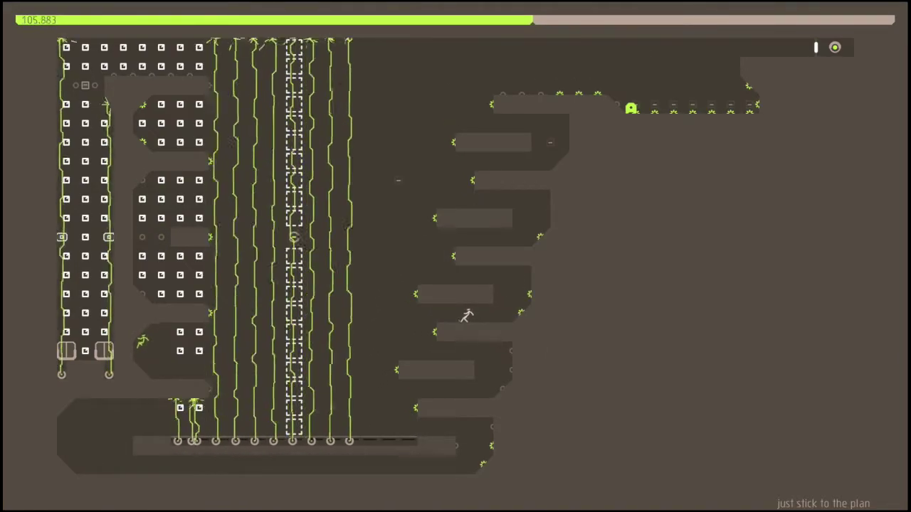
{"action": "key", "text": "Left"}
{"action": "key", "text": "Left"}
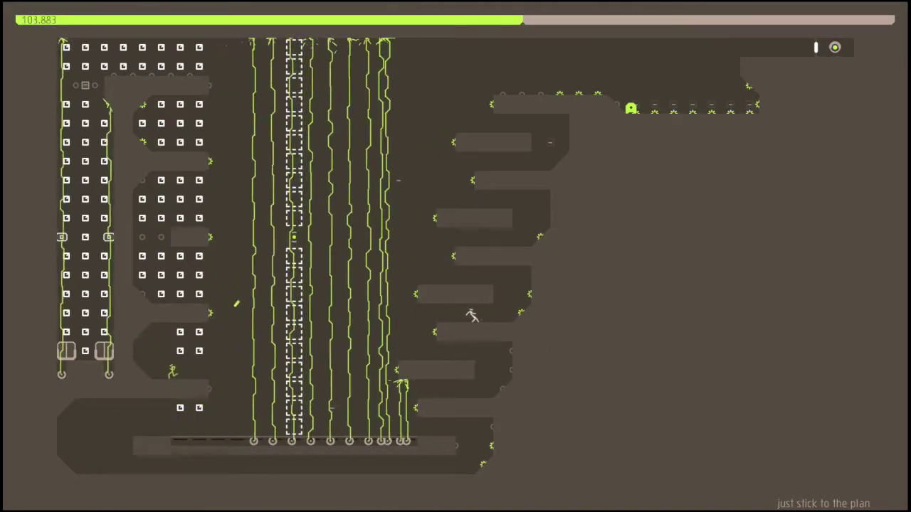
{"action": "key", "text": "Left"}
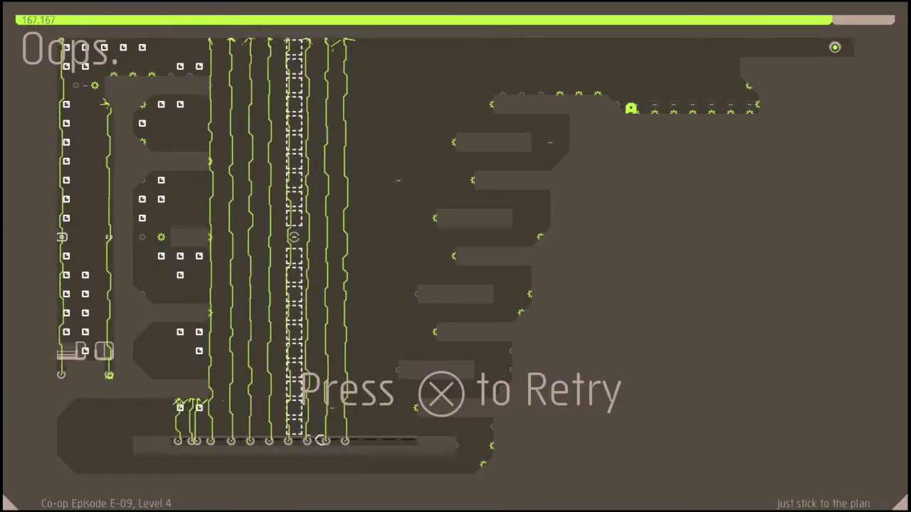
Restart and jump left across the top-right ledges, descending ledge by ledge
{"action": "key", "text": "z"}
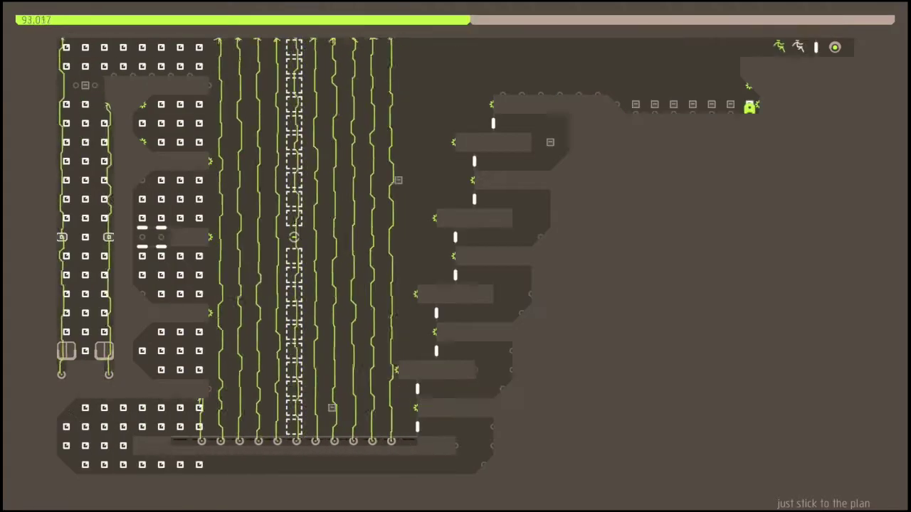
{"action": "key", "text": "Left"}
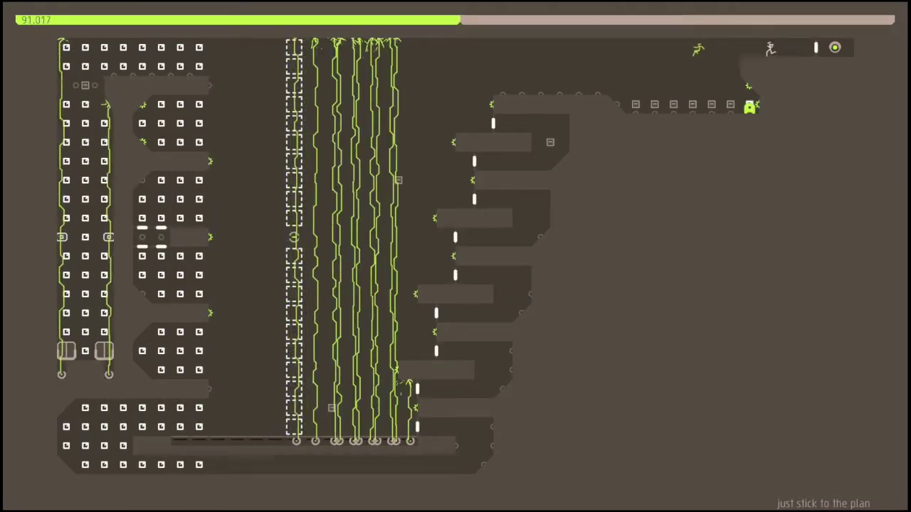
{"action": "key", "text": "Left"}
{"action": "key", "text": "z"}
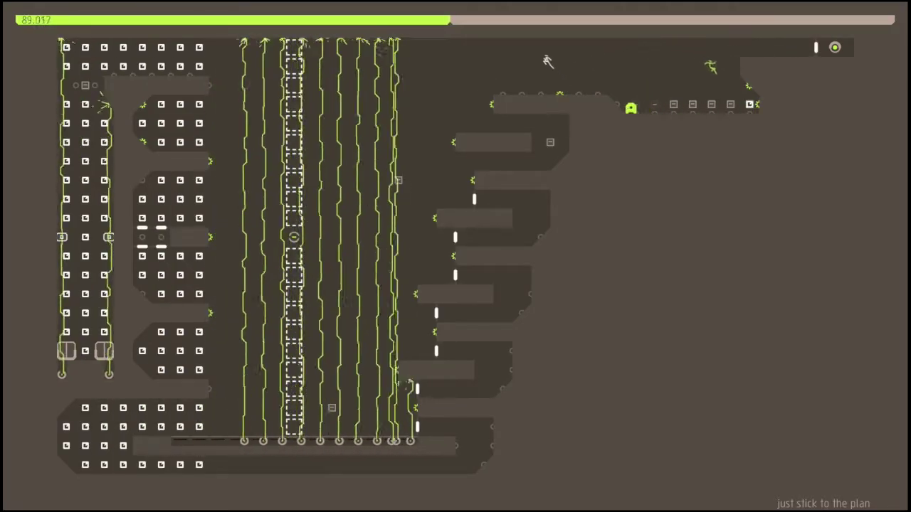
{"action": "key", "text": "Left"}
{"action": "key", "text": "z"}
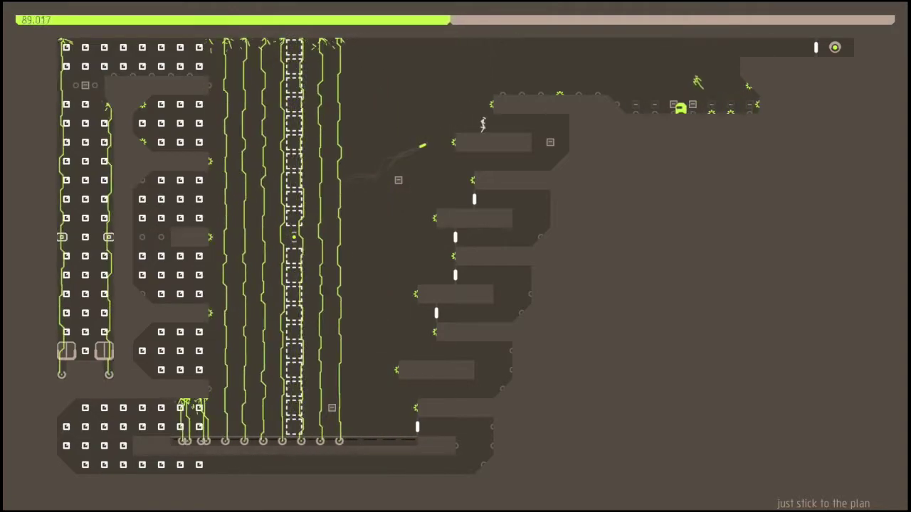
{"action": "key", "text": "Left"}
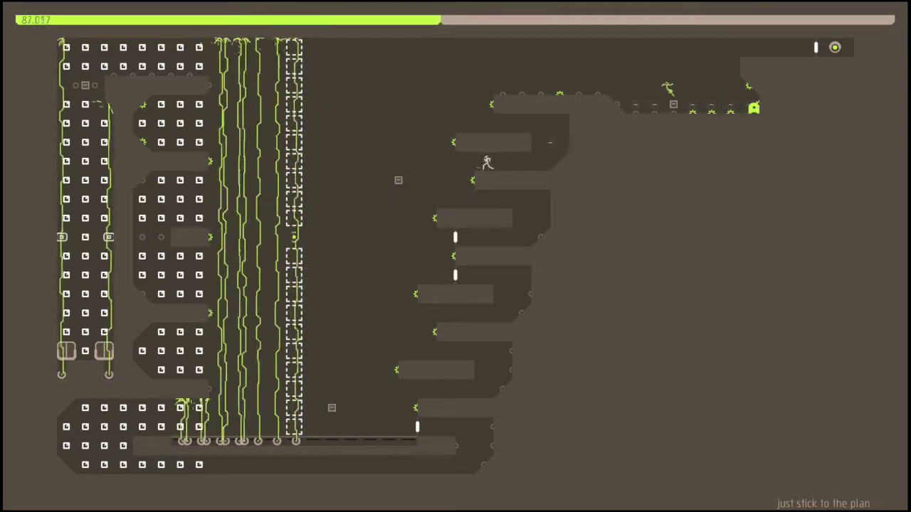
{"action": "key", "text": "Left"}
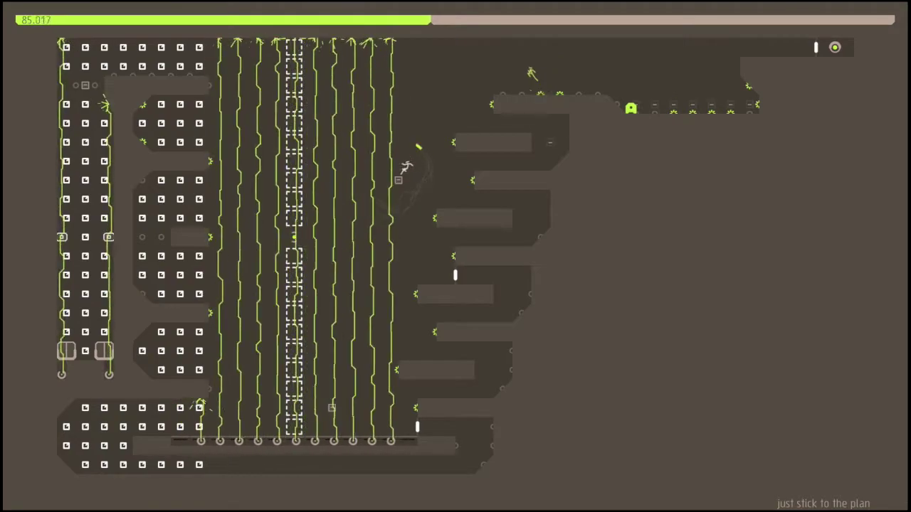
Drop through the lower ledges toward the bottom, then restart after dying
{"action": "key", "text": "Right"}
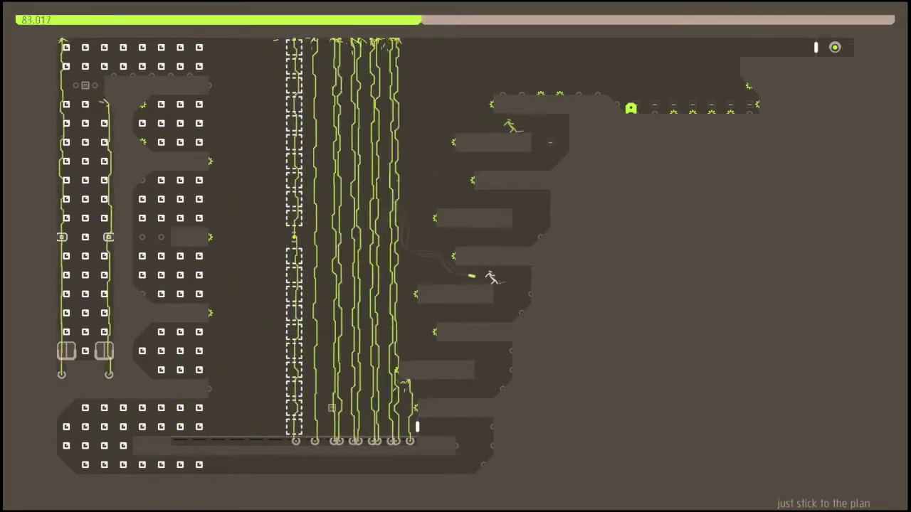
{"action": "key", "text": "Right"}
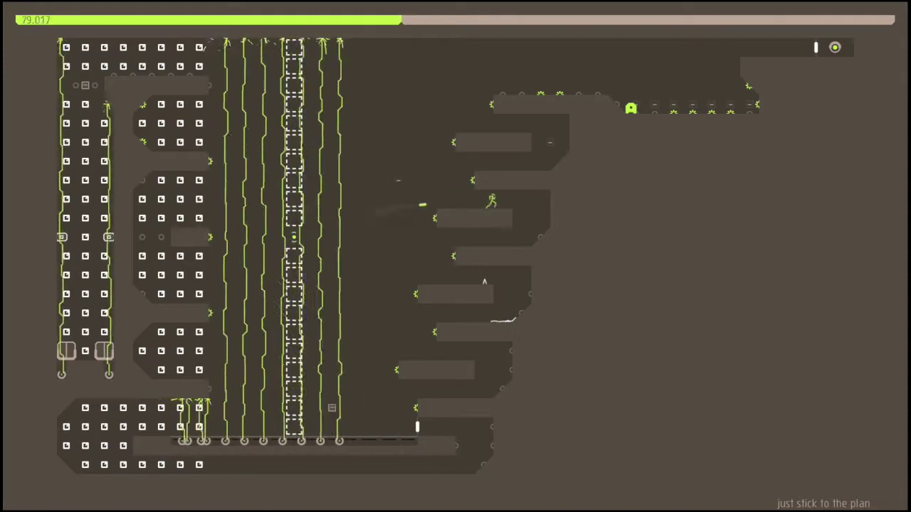
{"action": "key", "text": "Right"}
{"action": "key", "text": "Left"}
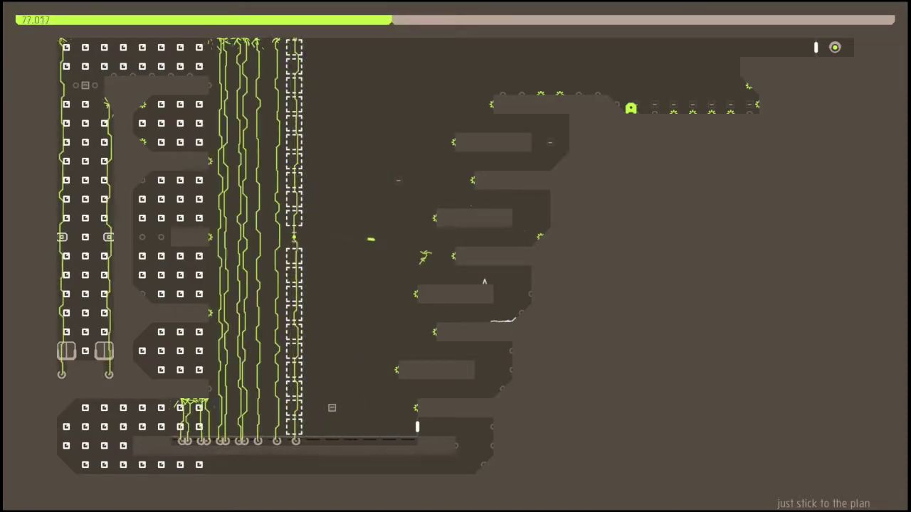
{"action": "key", "text": "Left"}
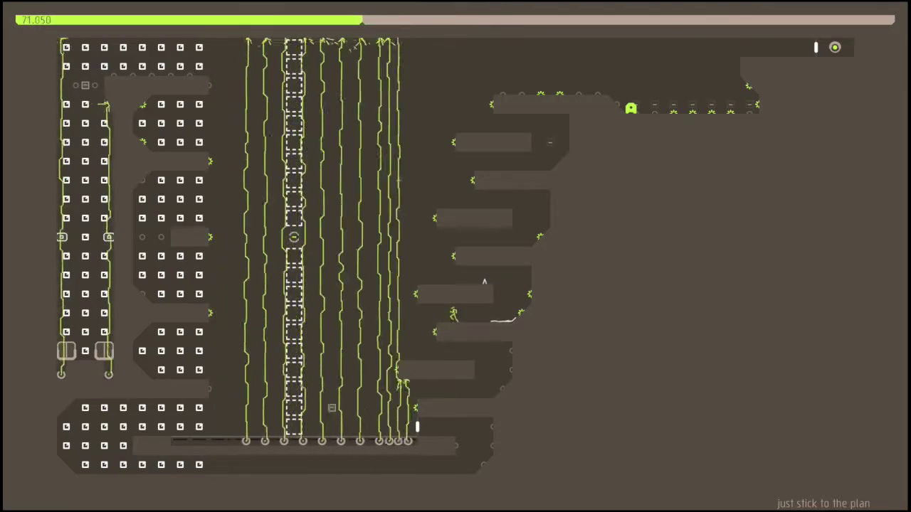
{"action": "key", "text": "Right"}
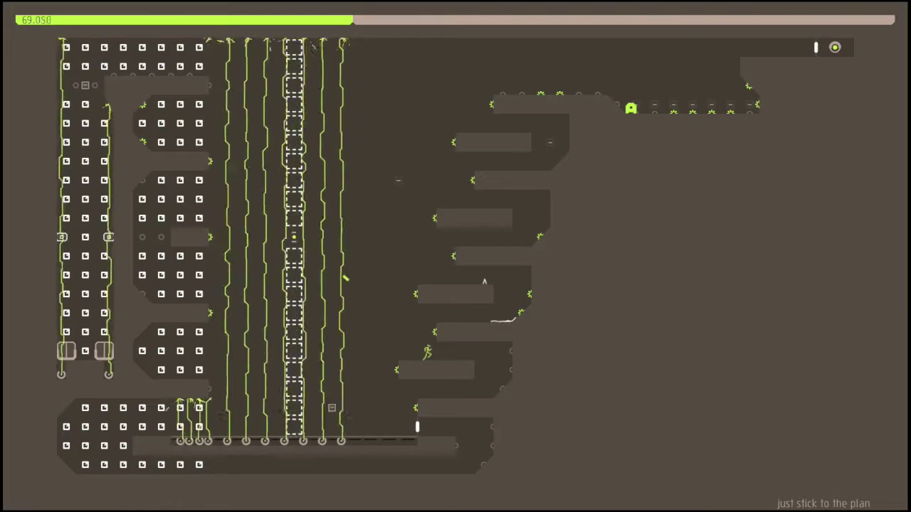
{"action": "key", "text": "space"}
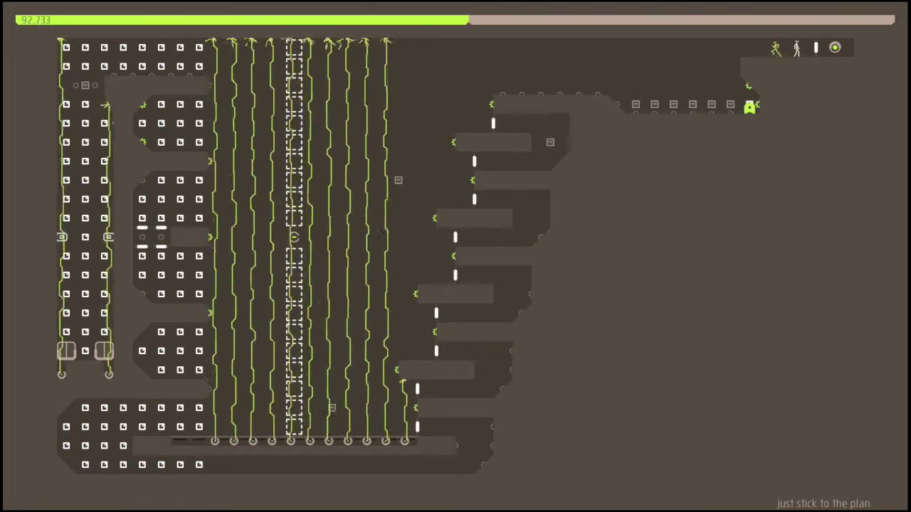
Run the bottom corridor collecting gold blocks, then restart after another death
{"action": "key", "text": "Left"}
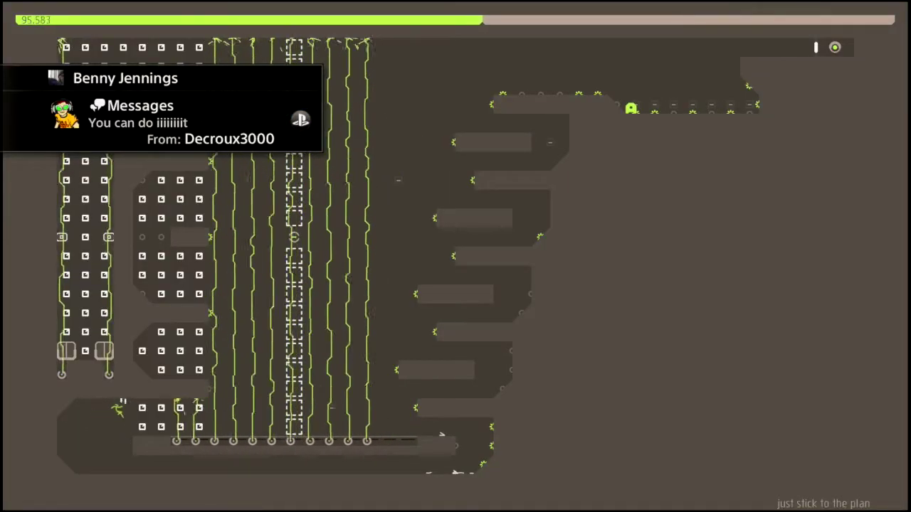
{"action": "key", "text": "Right"}
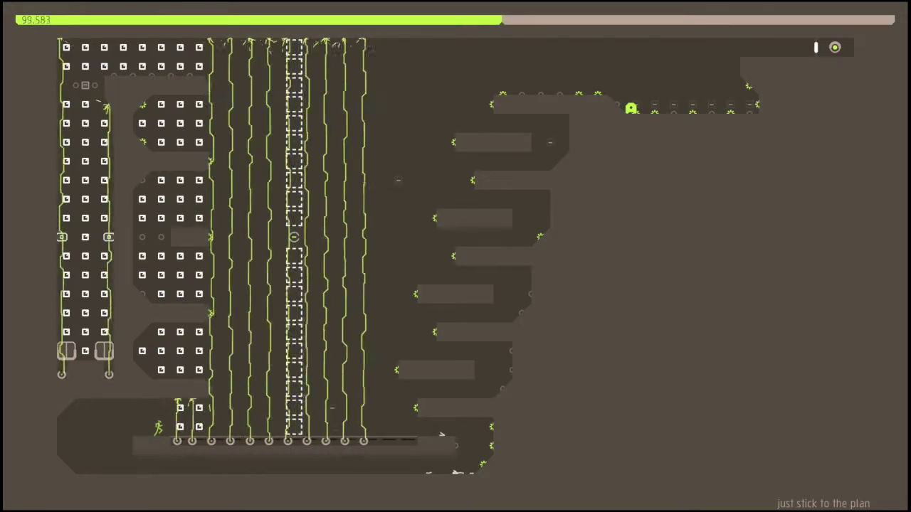
{"action": "key", "text": "Right"}
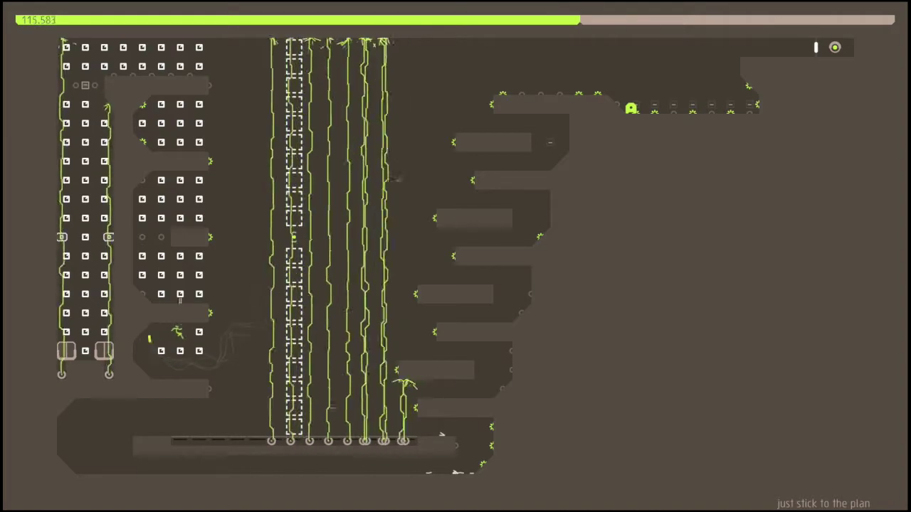
{"action": "key", "text": "Right"}
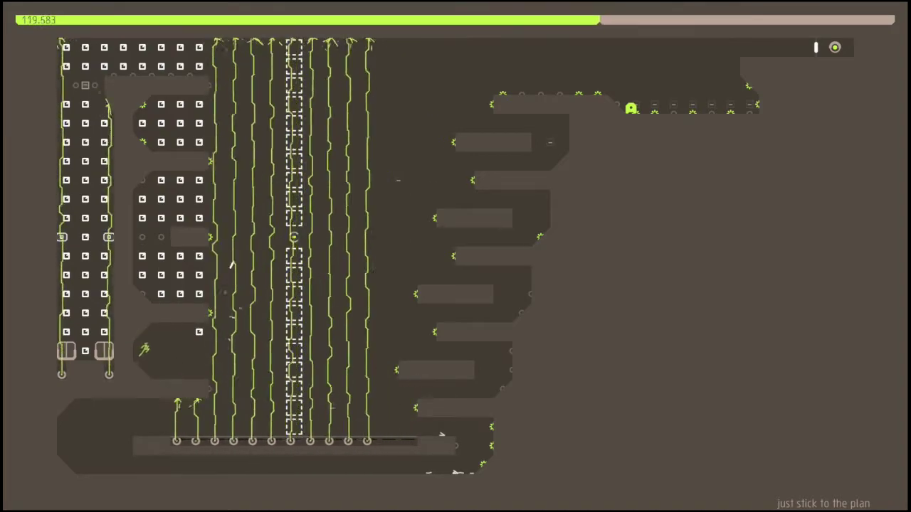
{"action": "key", "text": "Right"}
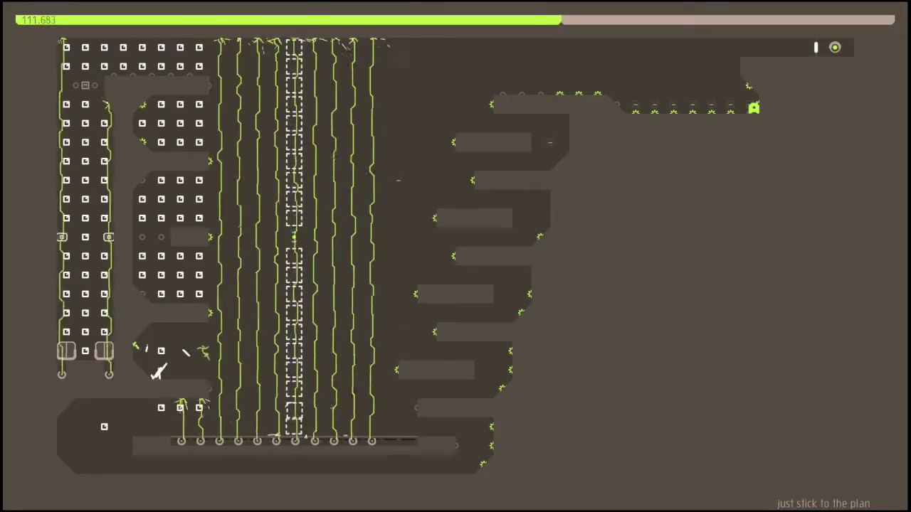
{"action": "key", "text": "x"}
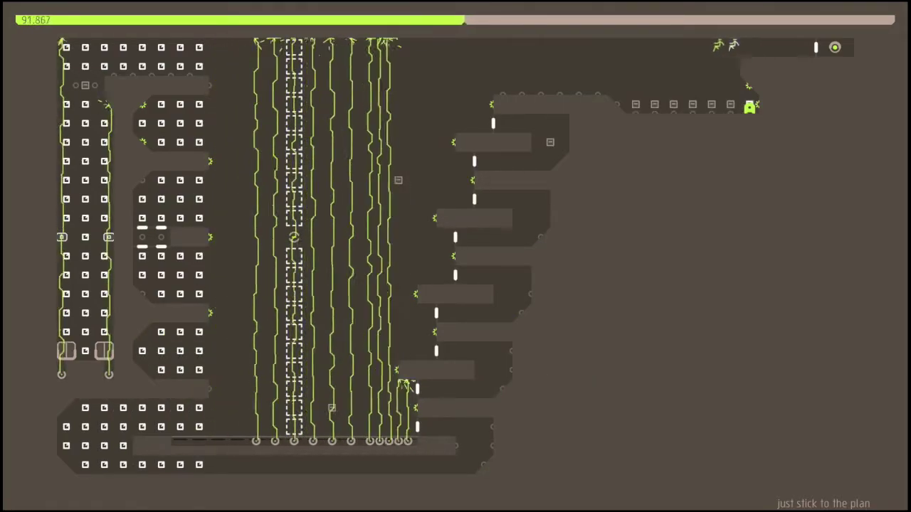
Make several short runs left along the top gold row, restarting after each death
{"action": "key", "text": "Left"}
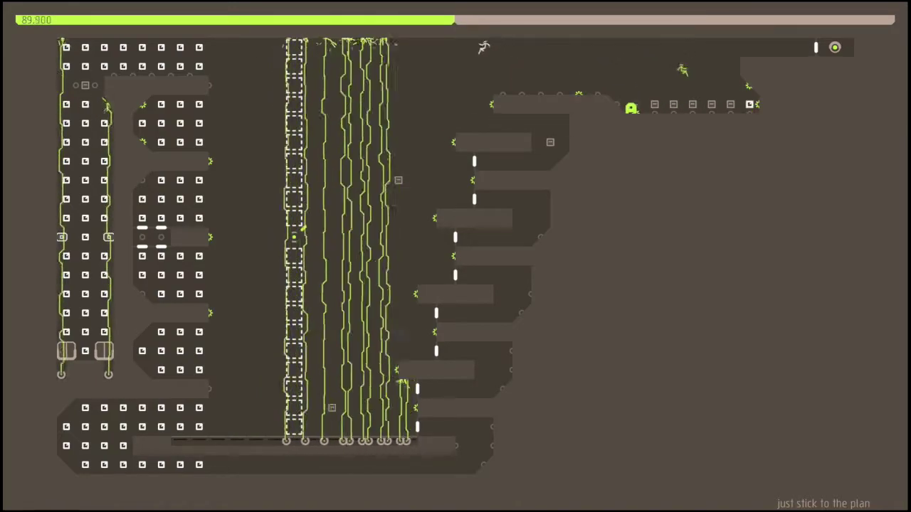
{"action": "key", "text": "x"}
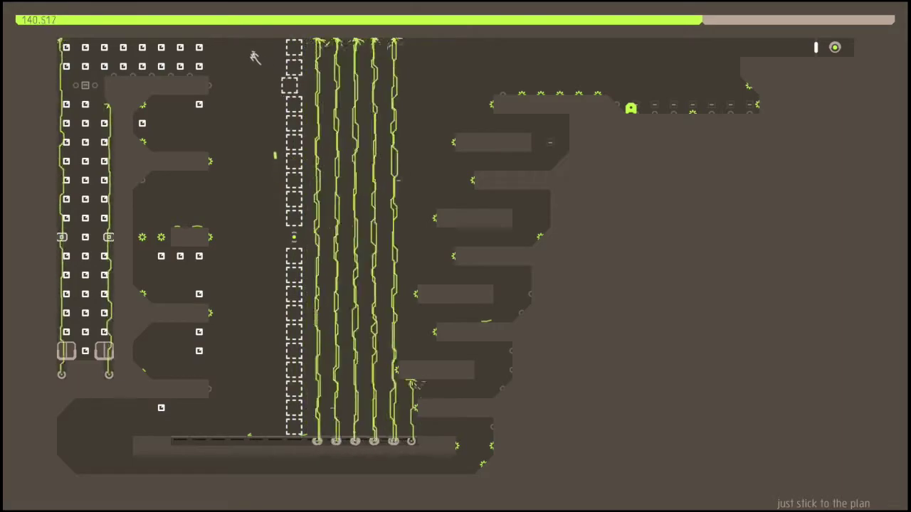
{"action": "key", "text": "Left"}
{"action": "key", "text": "Left"}
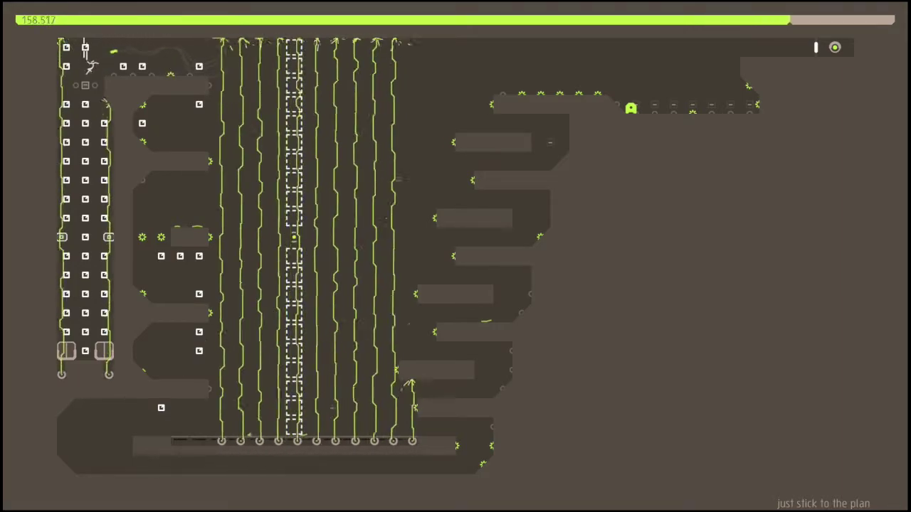
{"action": "key", "text": "x"}
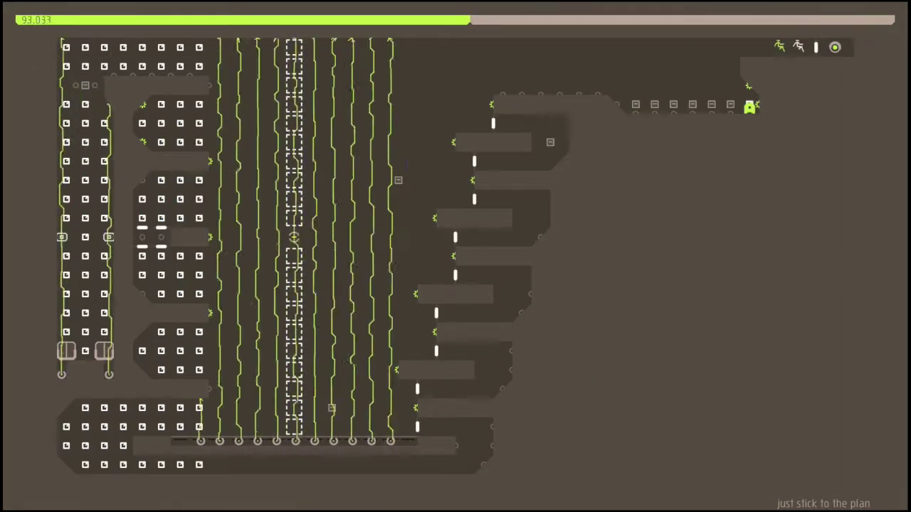
{"action": "key", "text": "Left"}
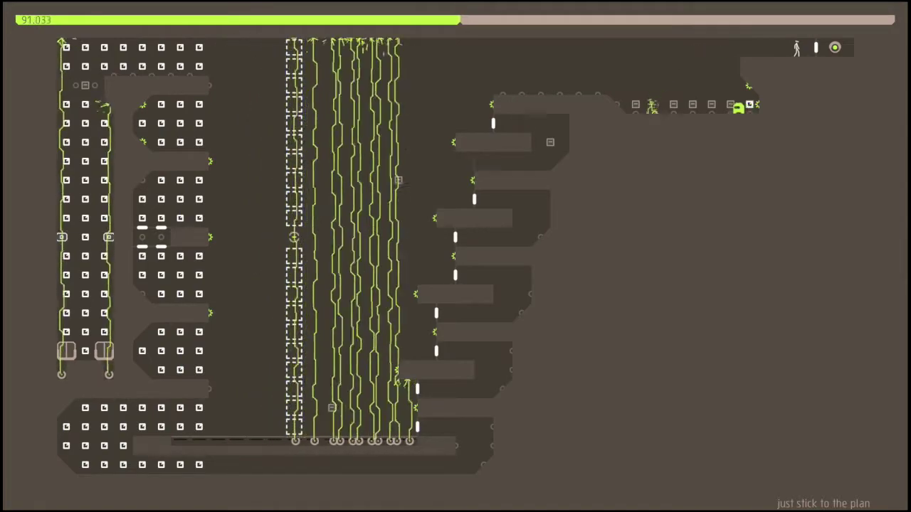
{"action": "key", "text": "Left"}
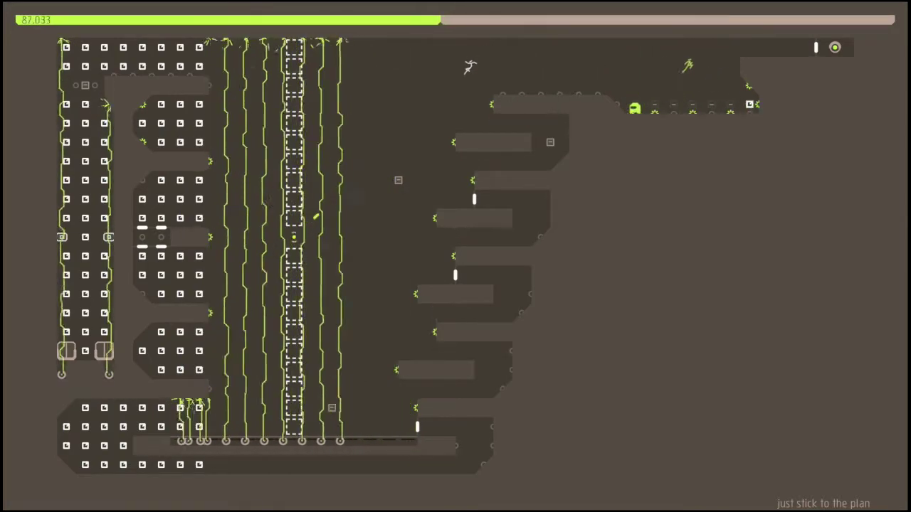
{"action": "key", "text": "Right"}
{"action": "key", "text": "x"}
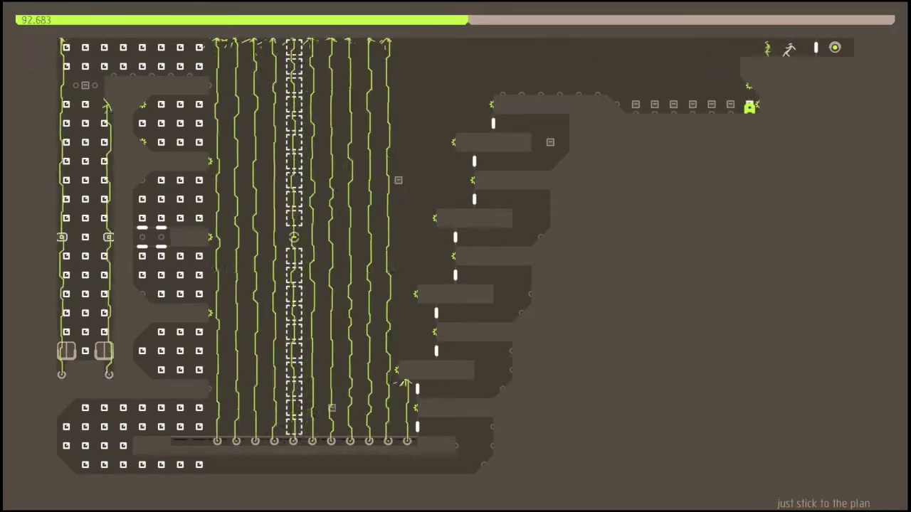
Collect the top-right gold, then drop the ninjas down the staircase platforms toward the bottom
{"action": "key", "text": "Left"}
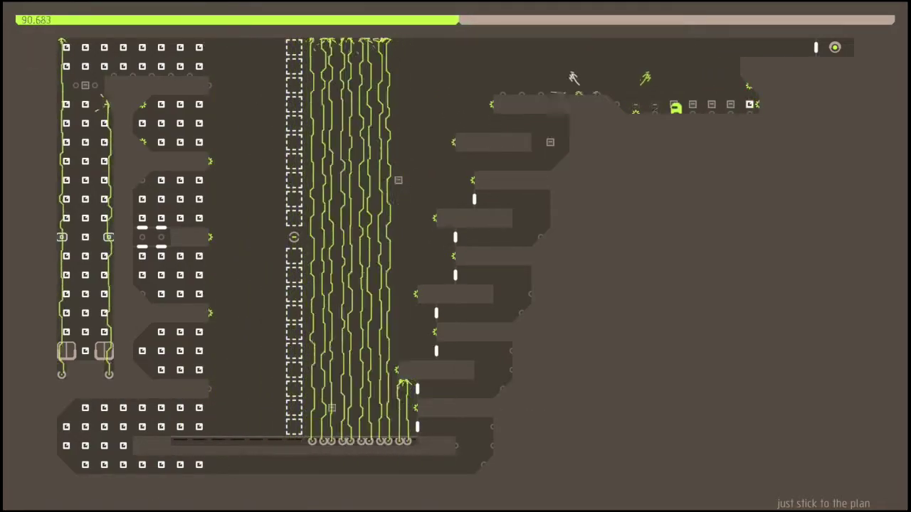
{"action": "key", "text": "Right"}
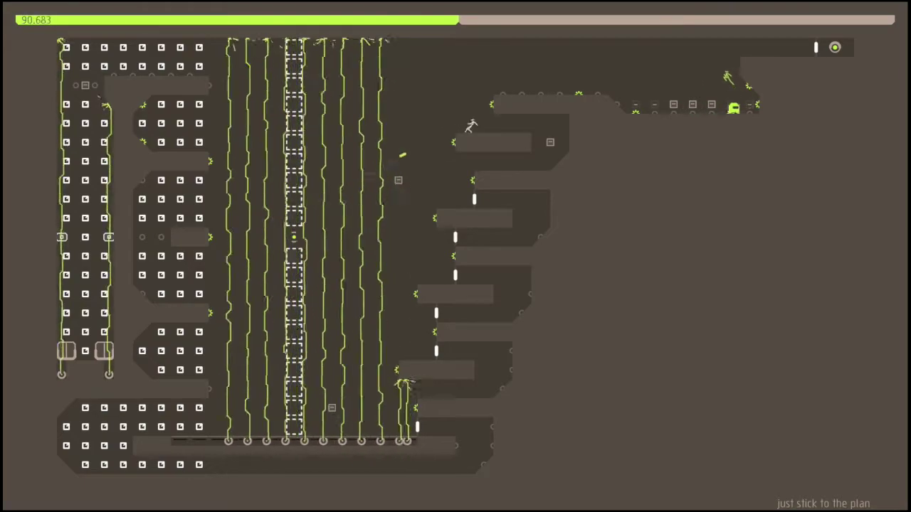
{"action": "key", "text": "Right"}
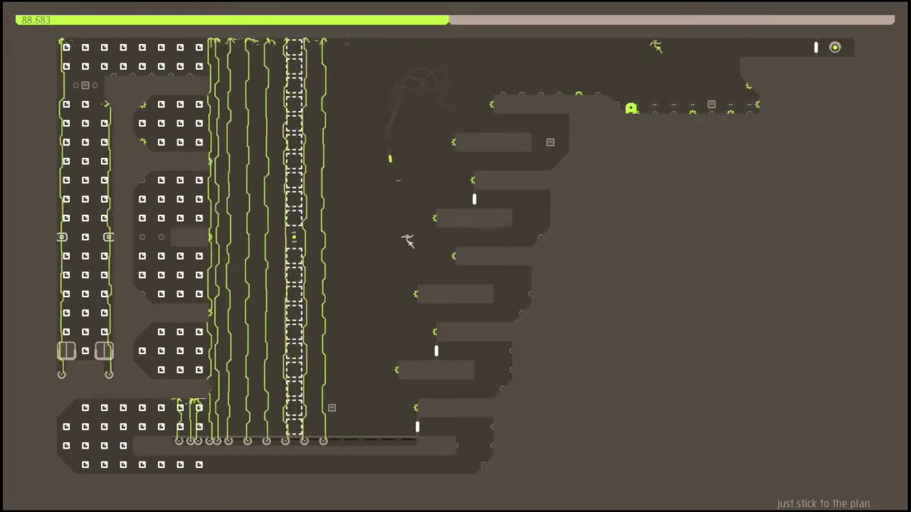
{"action": "key", "text": "Left"}
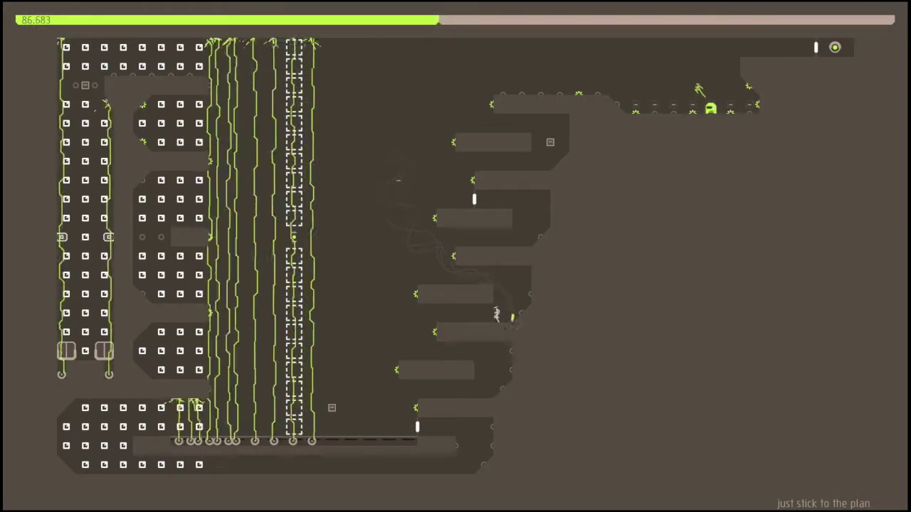
{"action": "key", "text": "Left"}
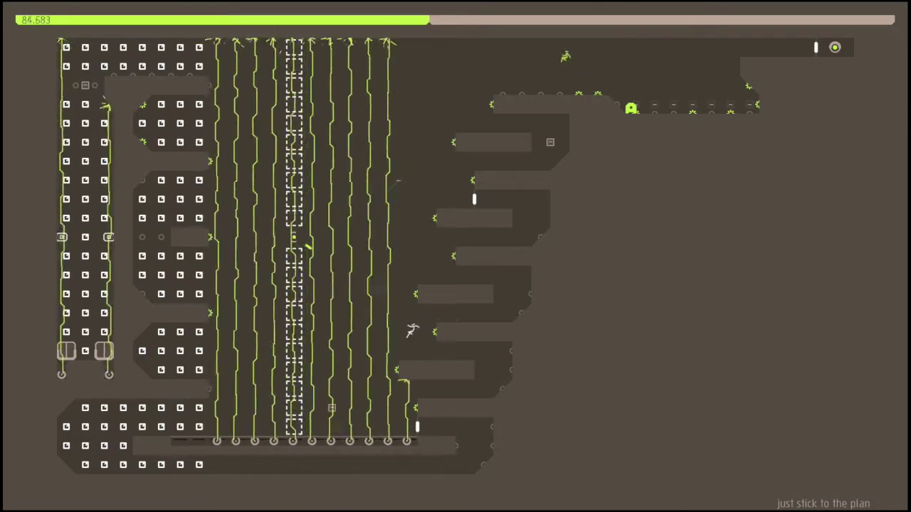
{"action": "key", "text": "Left"}
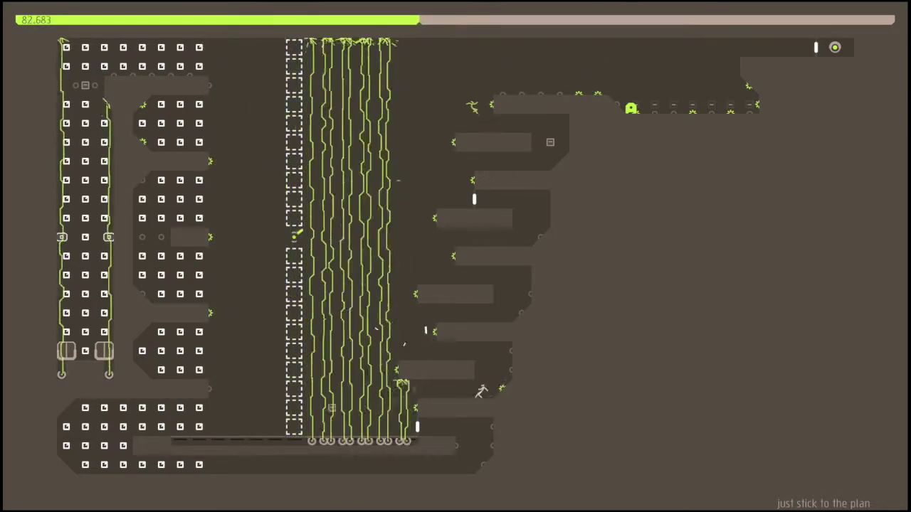
{"action": "key", "text": "Left"}
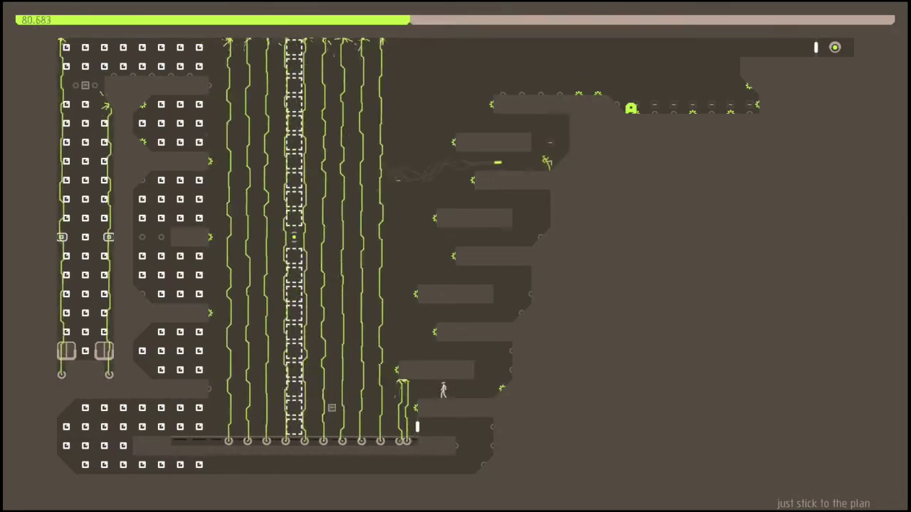
{"action": "key", "text": "Left"}
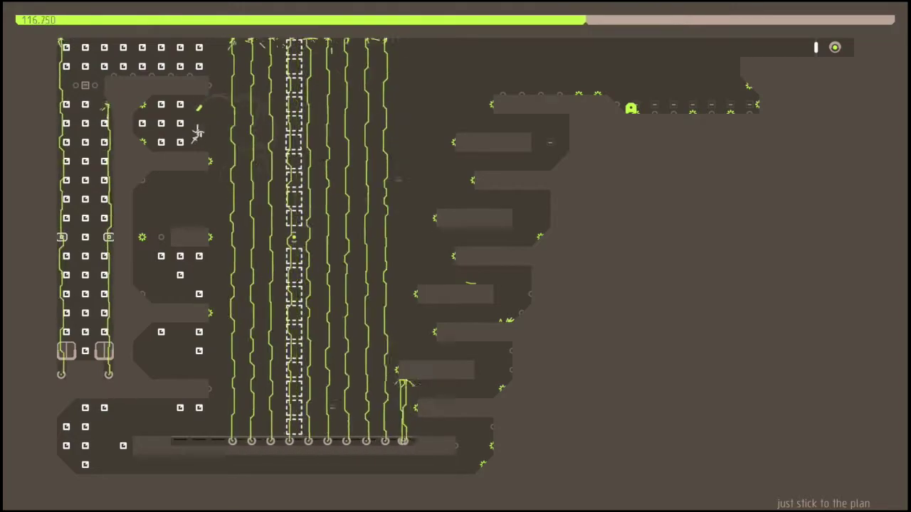
Restart, collect the top-right gold and descend the right staircase platforms
{"action": "key", "text": "x"}
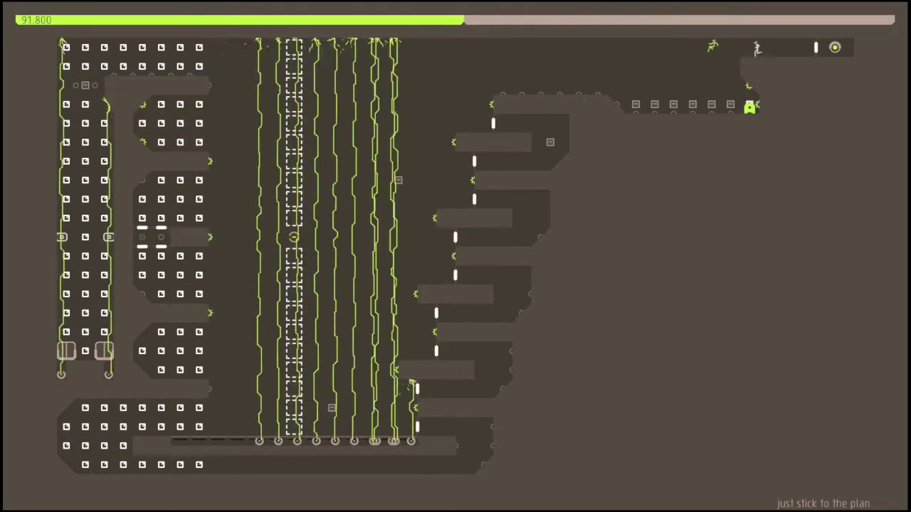
{"action": "key", "text": "Left"}
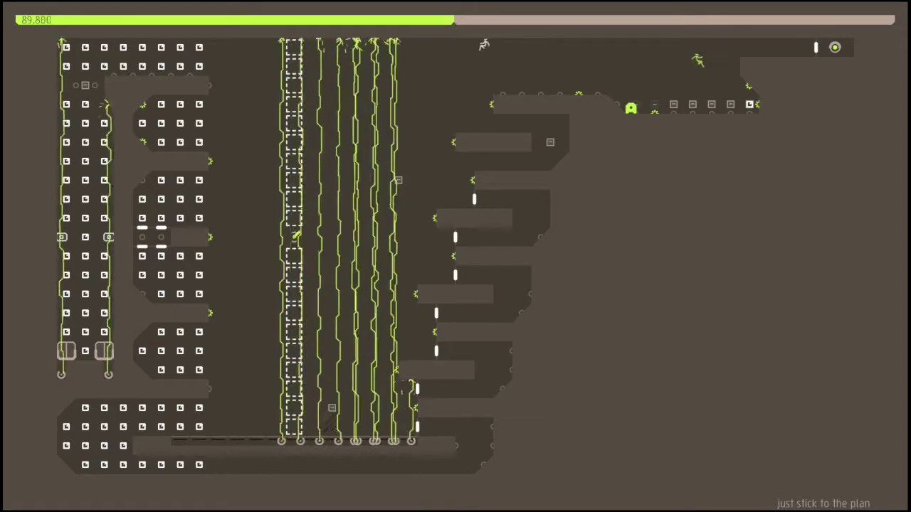
{"action": "key", "text": "Left"}
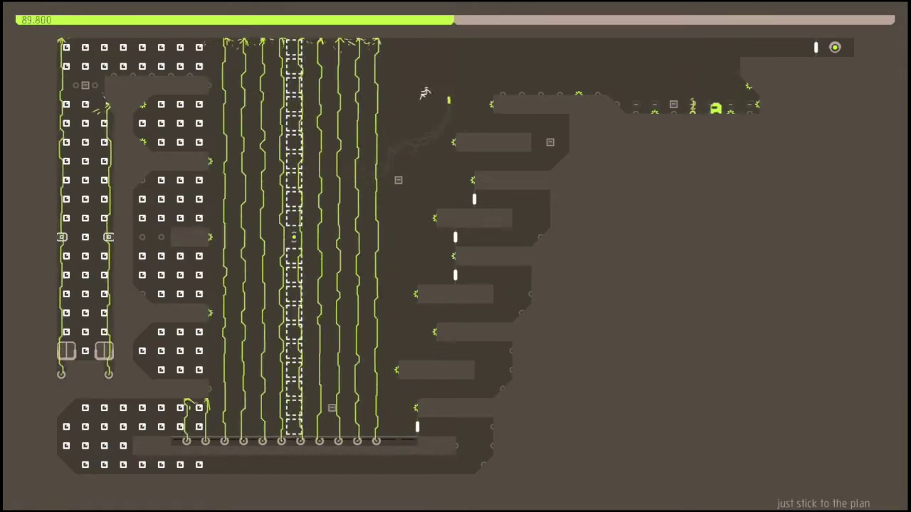
{"action": "key", "text": "Right"}
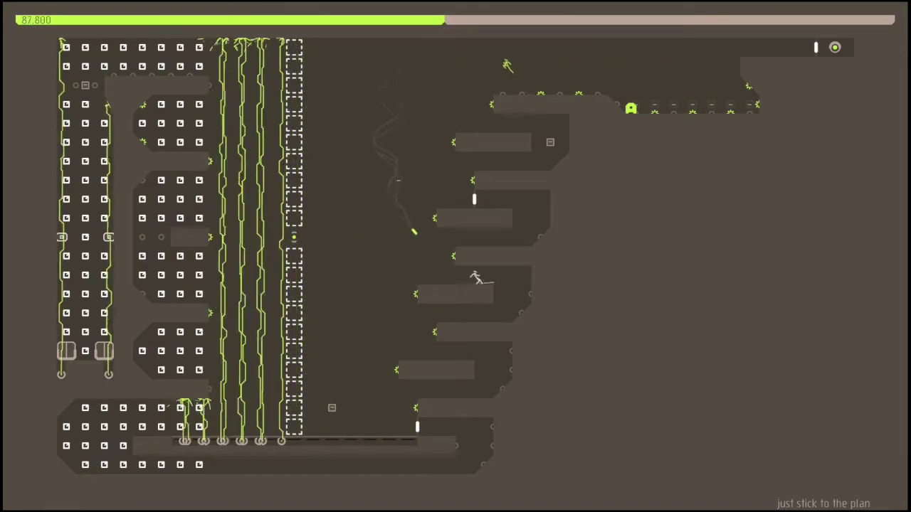
{"action": "key", "text": "Left"}
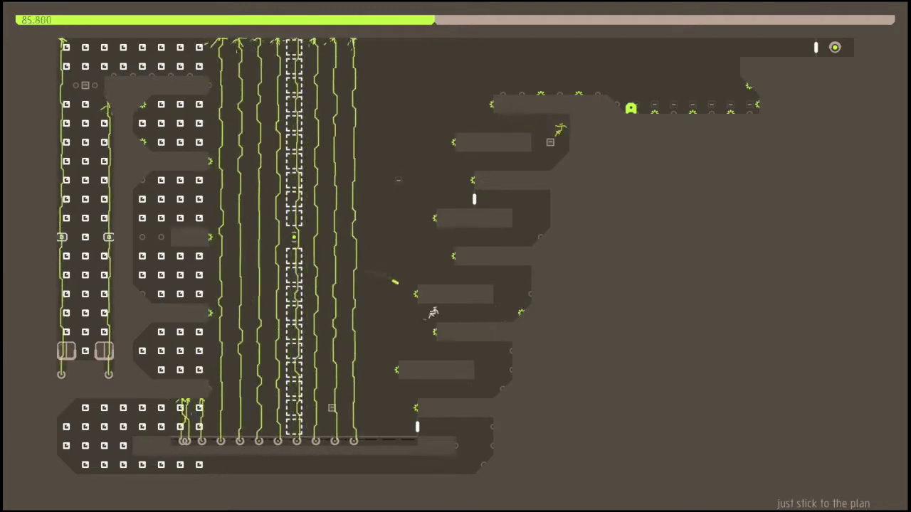
{"action": "key", "text": "Right"}
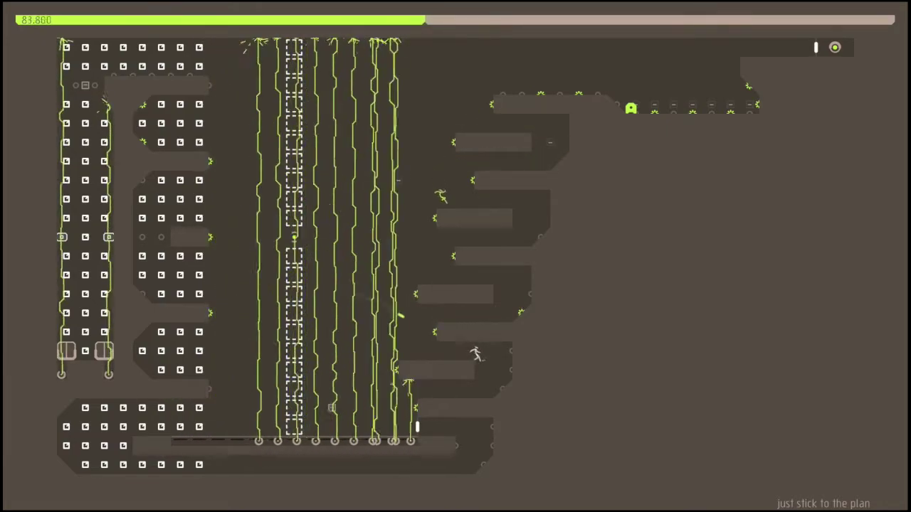
{"action": "key", "text": "Left"}
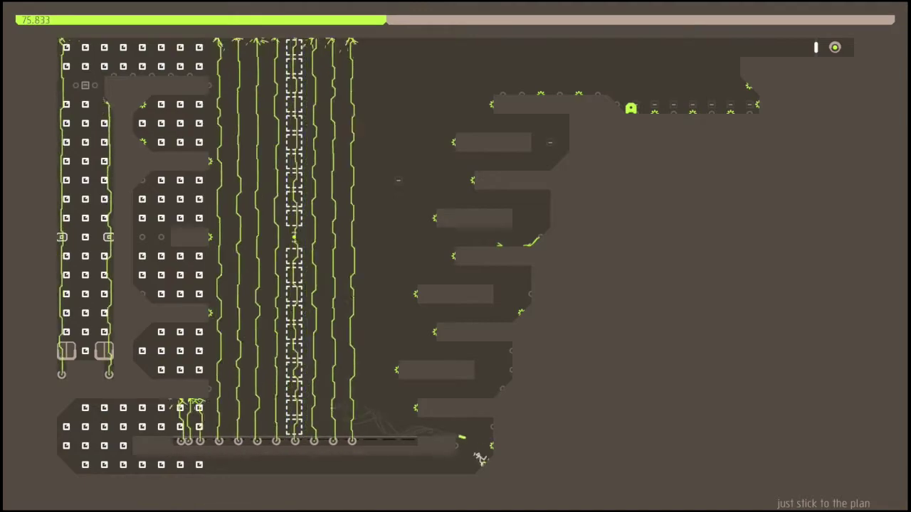
Run the bottom floor gathering the bottom-left gold, then retry the level
{"action": "key", "text": "Left"}
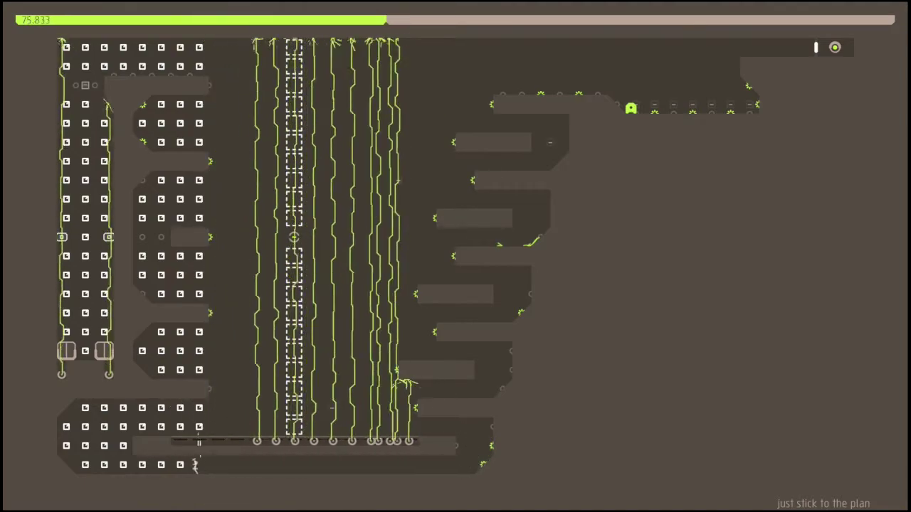
{"action": "key", "text": "Left"}
{"action": "key", "text": "z"}
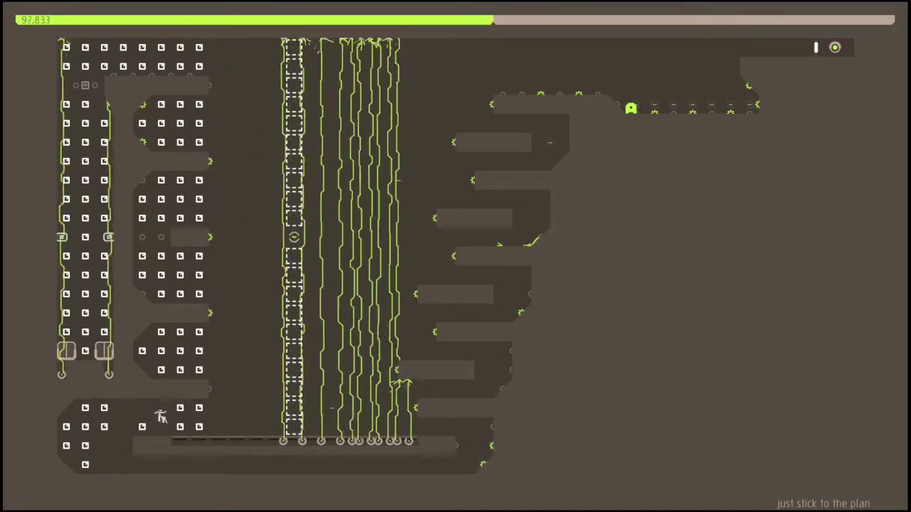
{"action": "key", "text": "Left"}
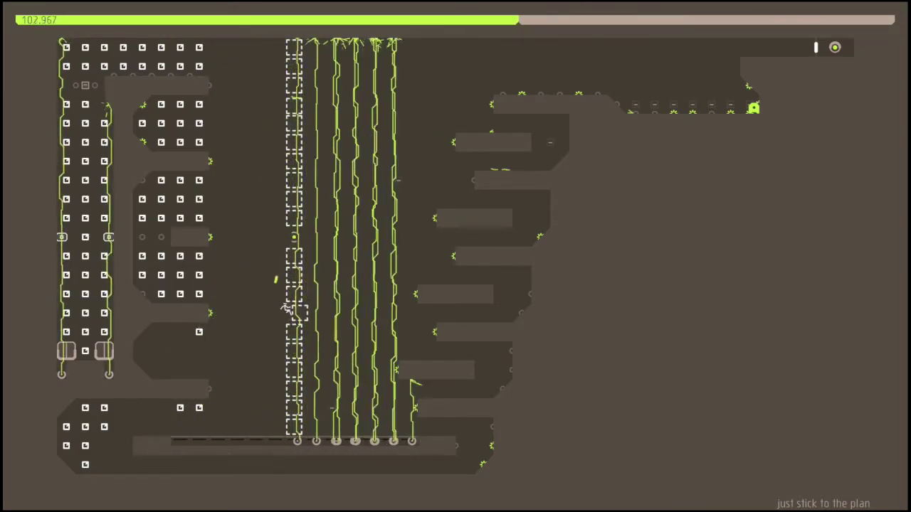
{"action": "key", "text": "x"}
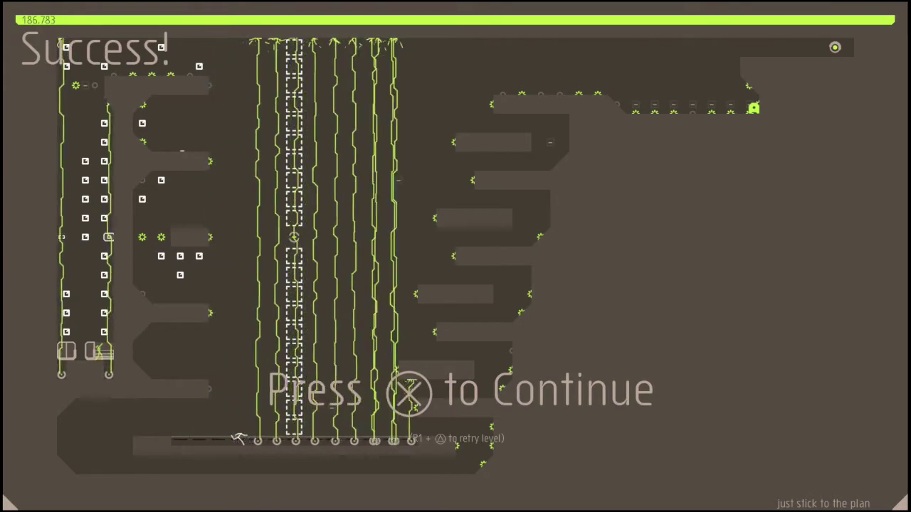
Continue past the Success! overlay showing the 186.783 time to submit the score
{"action": "key", "text": "x"}
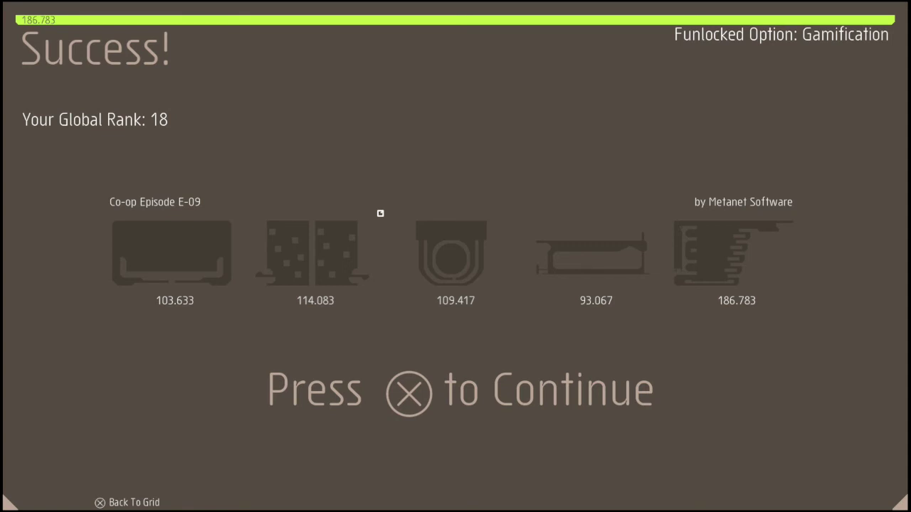
Leave the results screen and move the co-op grid selection down and left to Episode X-00
{"action": "key", "text": "Return"}
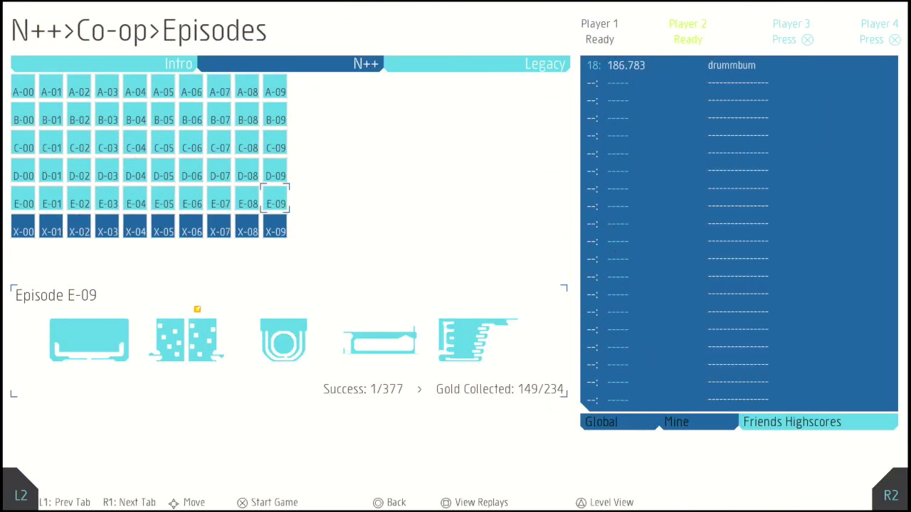
{"action": "key", "text": "Down"}
{"action": "key", "text": "Left"}
{"action": "key", "text": "Left"}
{"action": "key", "text": "Left"}
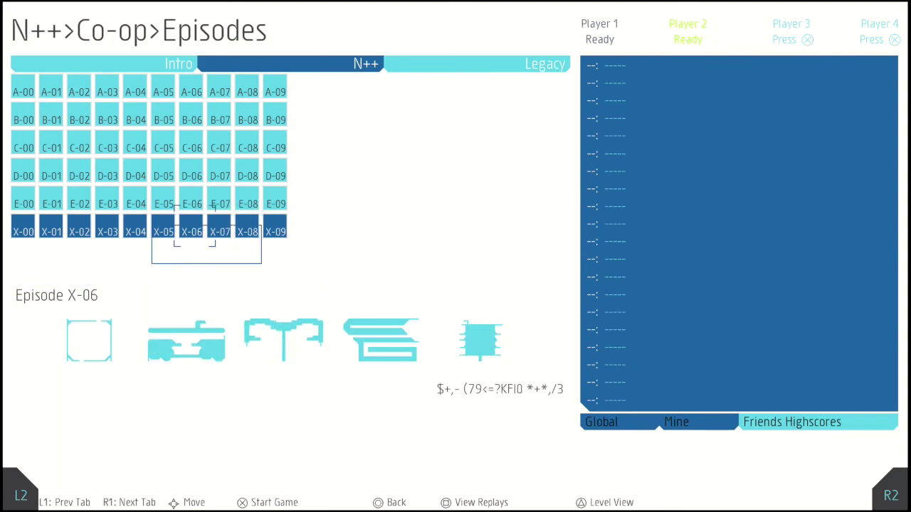